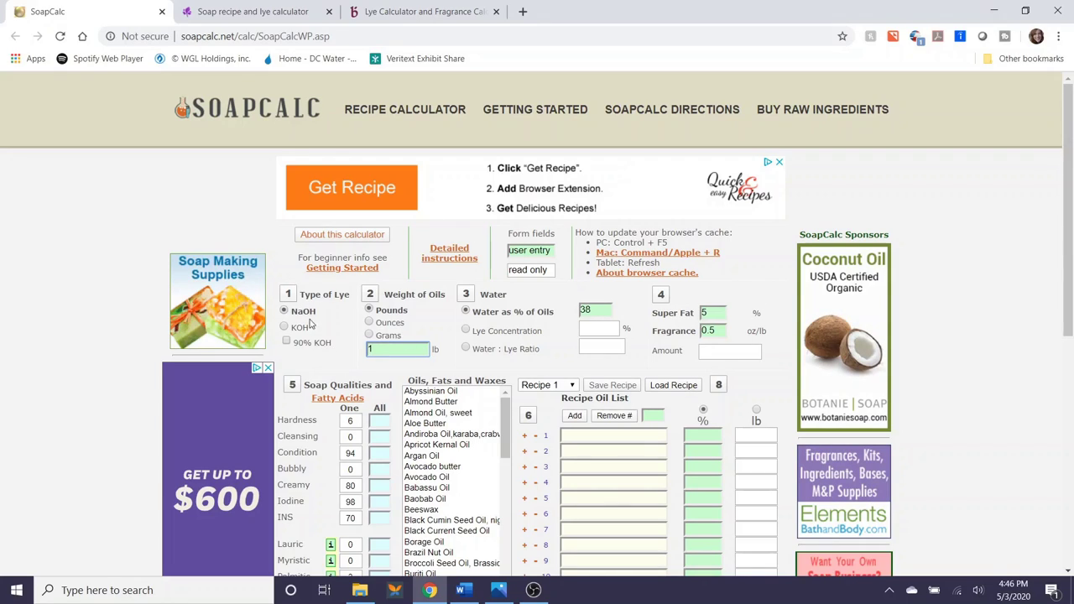
Set the weight of oils to 16 ounces.
drag(300, 295, 345, 307)
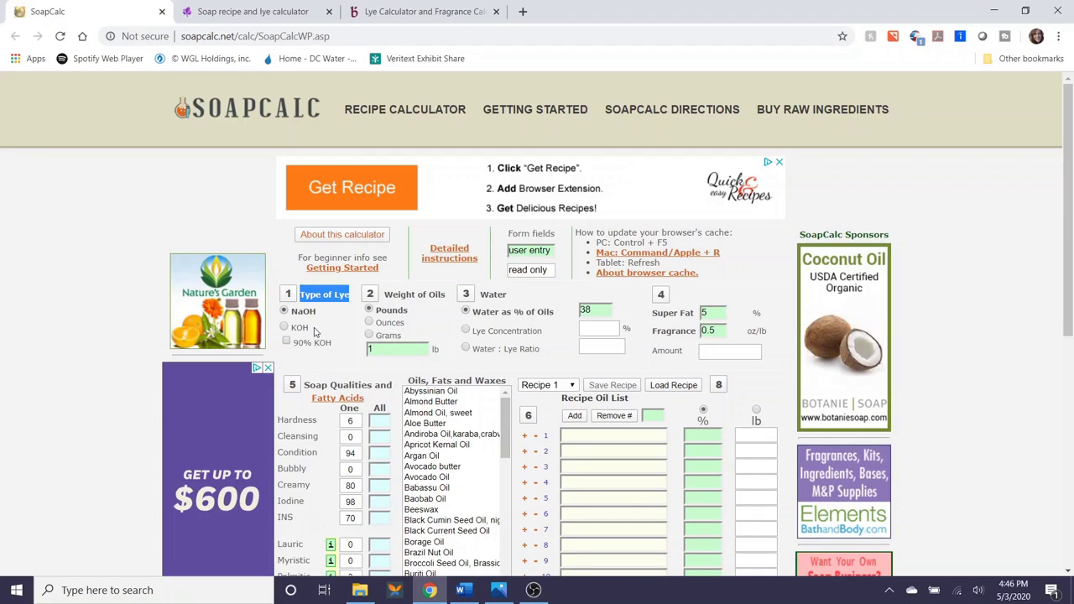
click(323, 328)
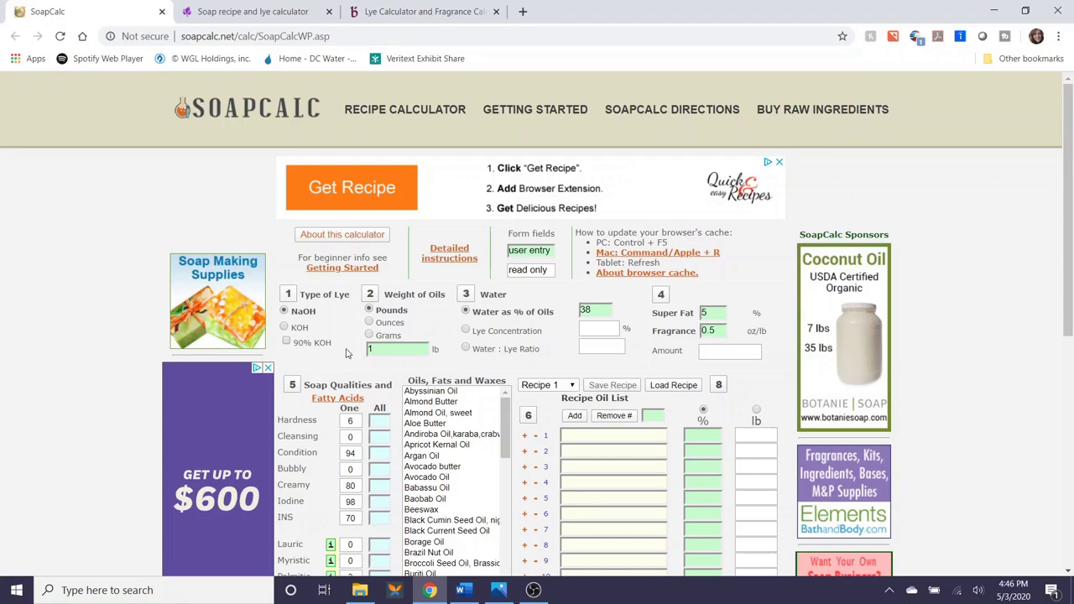
click(373, 323)
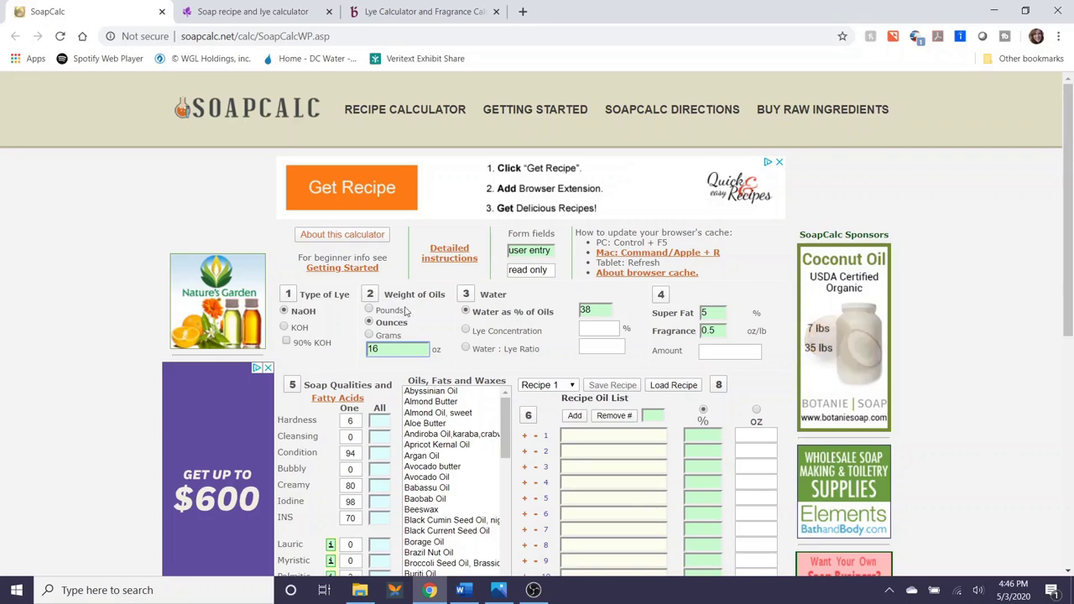
click(369, 336)
drag(369, 313, 408, 312)
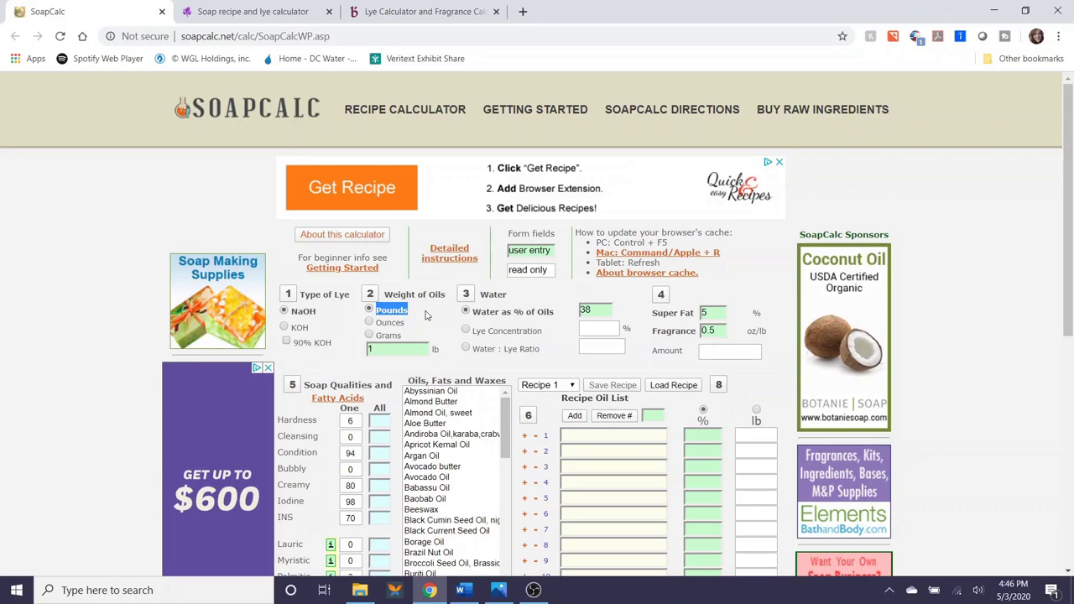
click(388, 322)
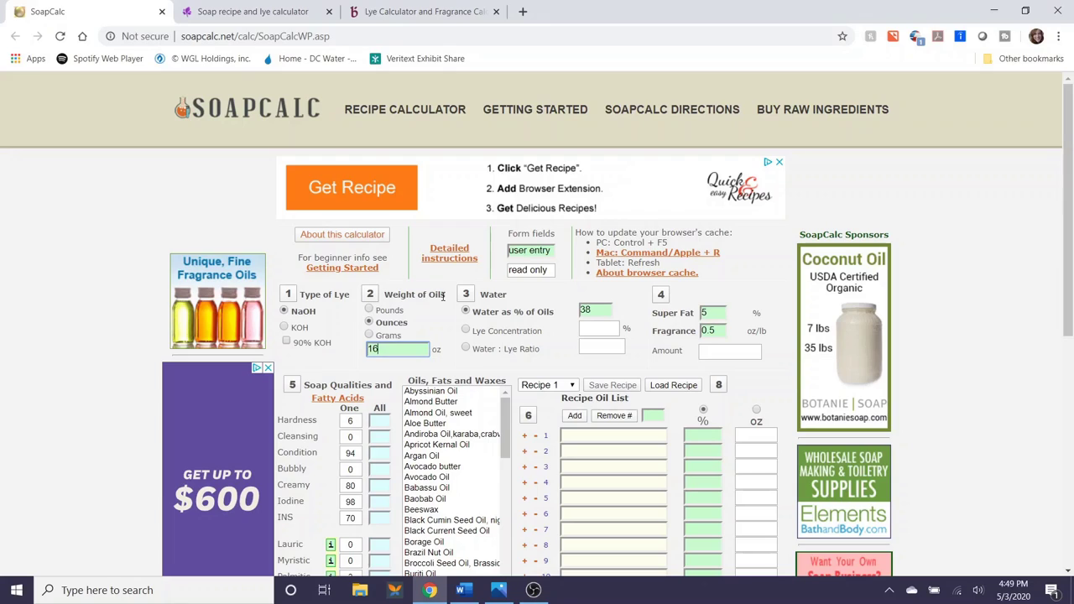
click(414, 348)
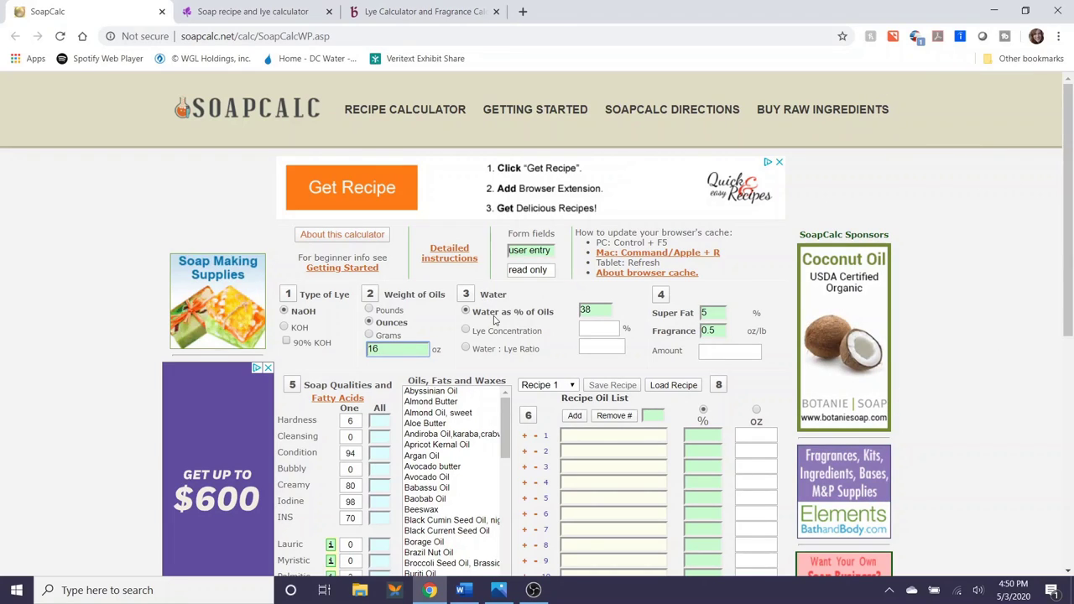
Try 25 as the water percentage of oils and restore it to 38.
click(601, 310)
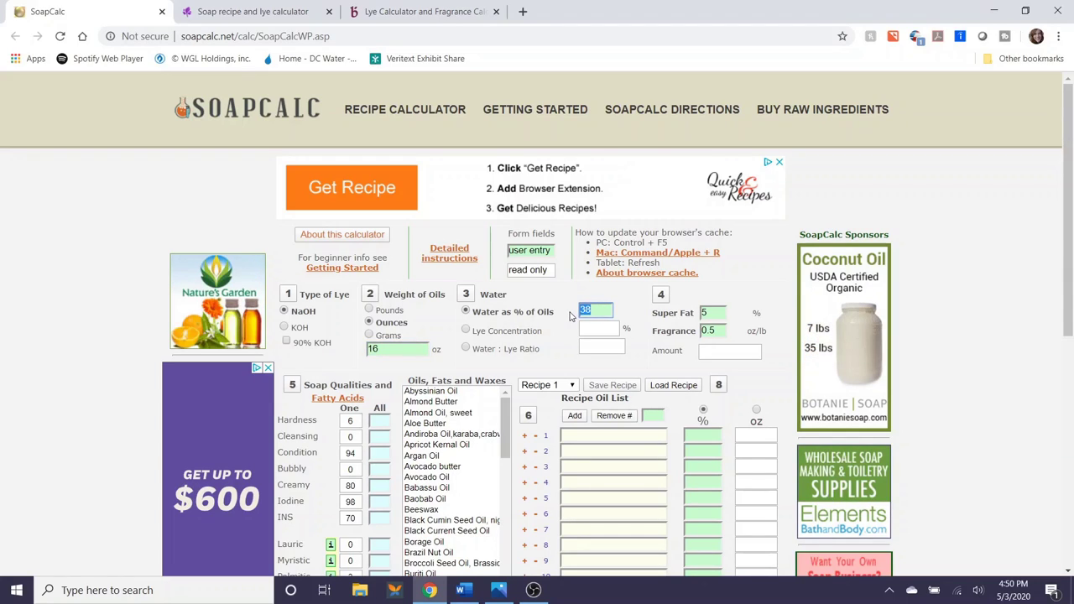
key(BackSpace)
key(BackSpace)
text(25)
key(BackSpace)
key(BackSpace)
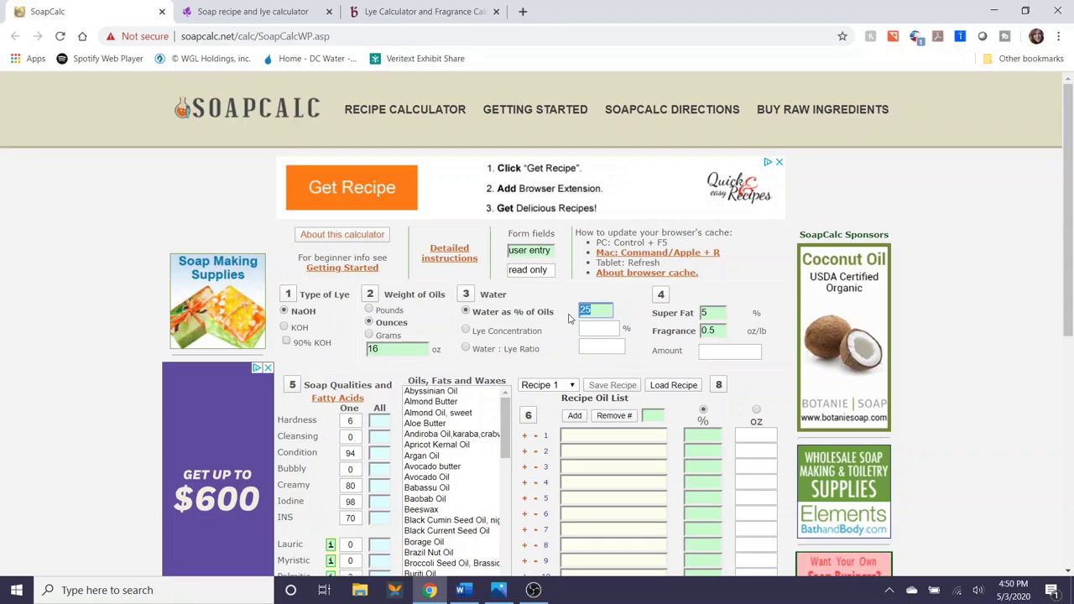
text(38)
click(560, 308)
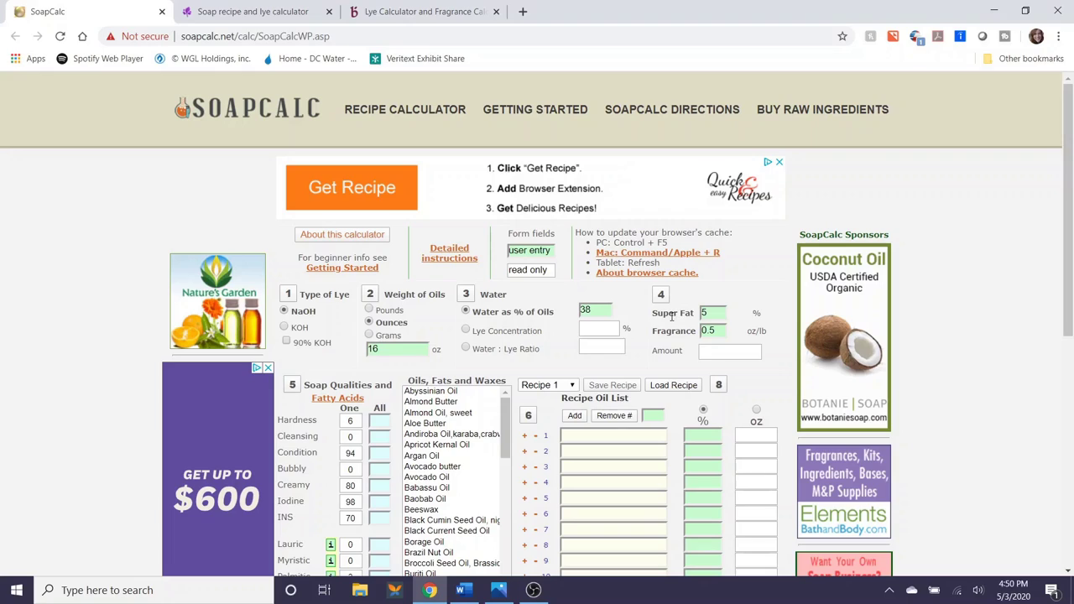
Set the super fat to 10% and the fragrance to 0.0 oz/lb.
key(Tab)
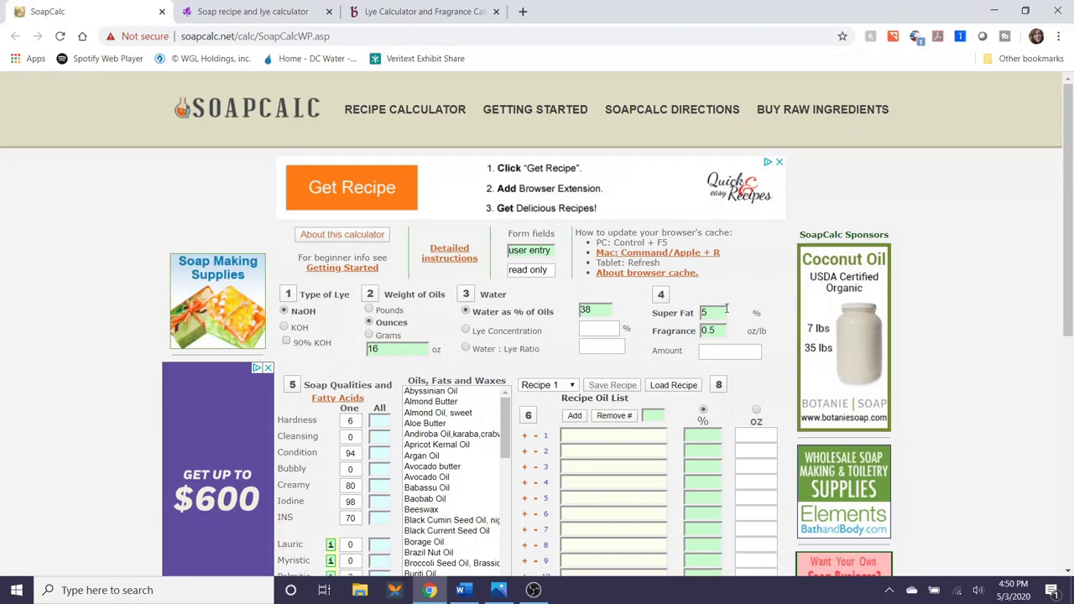
text(10)
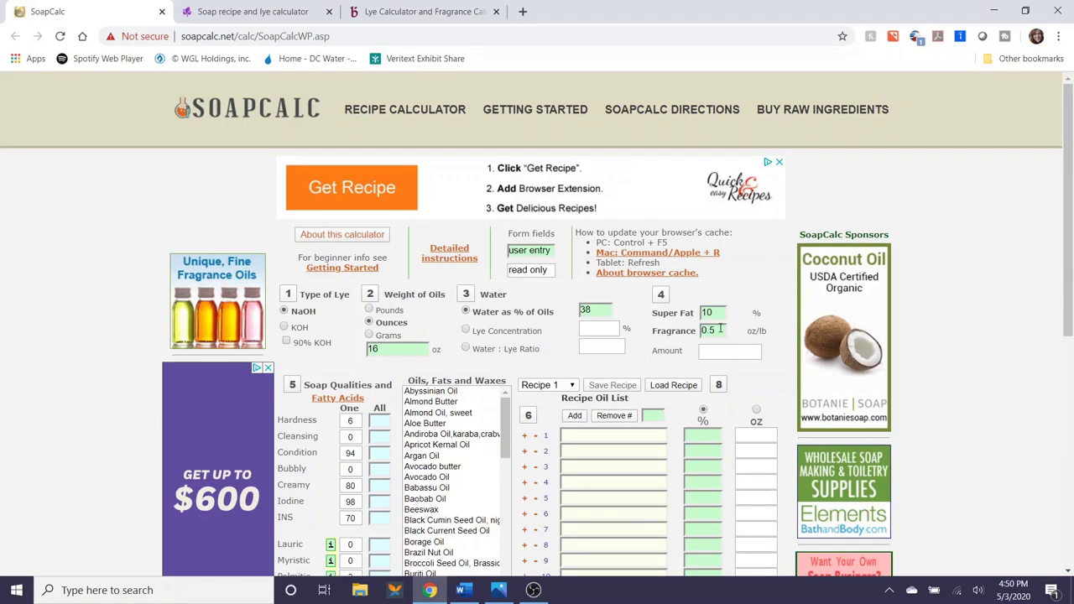
click(726, 331)
key(BackSpace)
text(0)
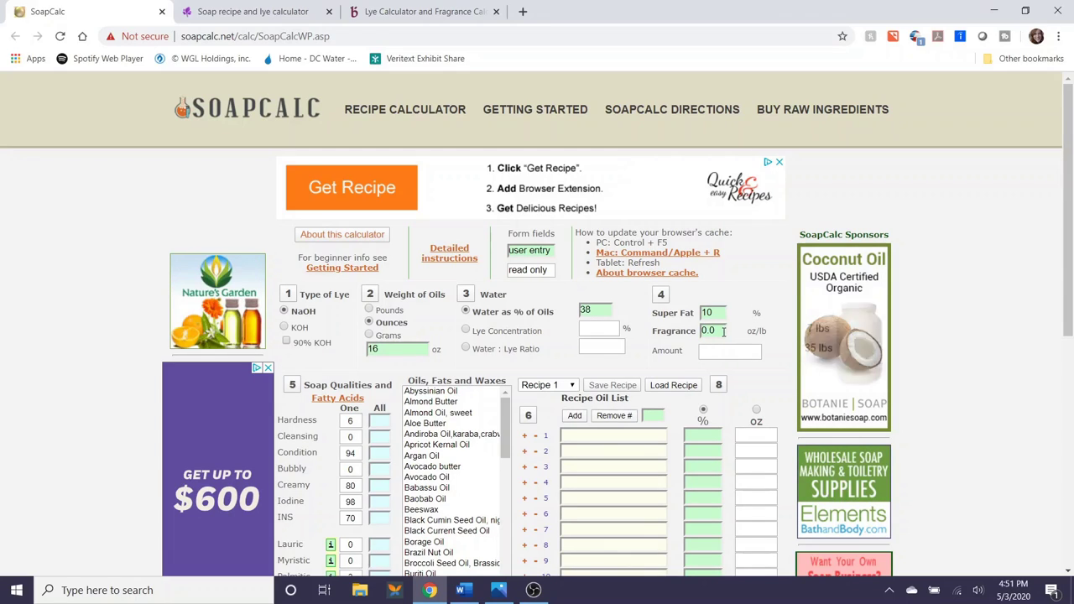
Browse the list of oils, fats and waxes by initial letter and examine the soap qualities of Castor Oil and Canola Oil.
scroll(726, 331, down, 2)
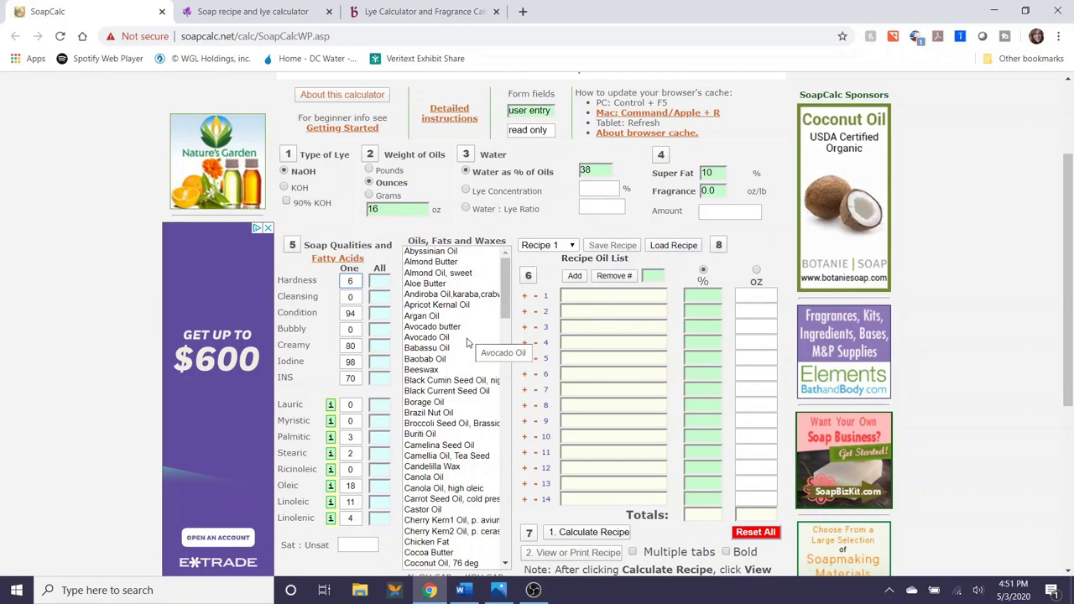
scroll(441, 385, down, 3)
click(425, 371)
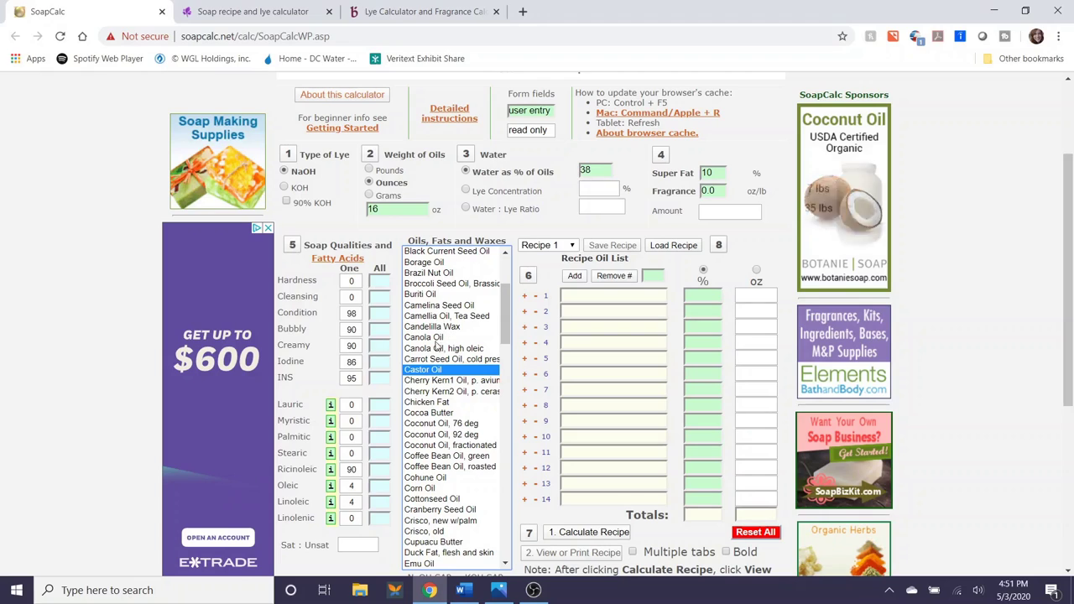
scroll(434, 347, down, 2)
scroll(435, 347, down, 20)
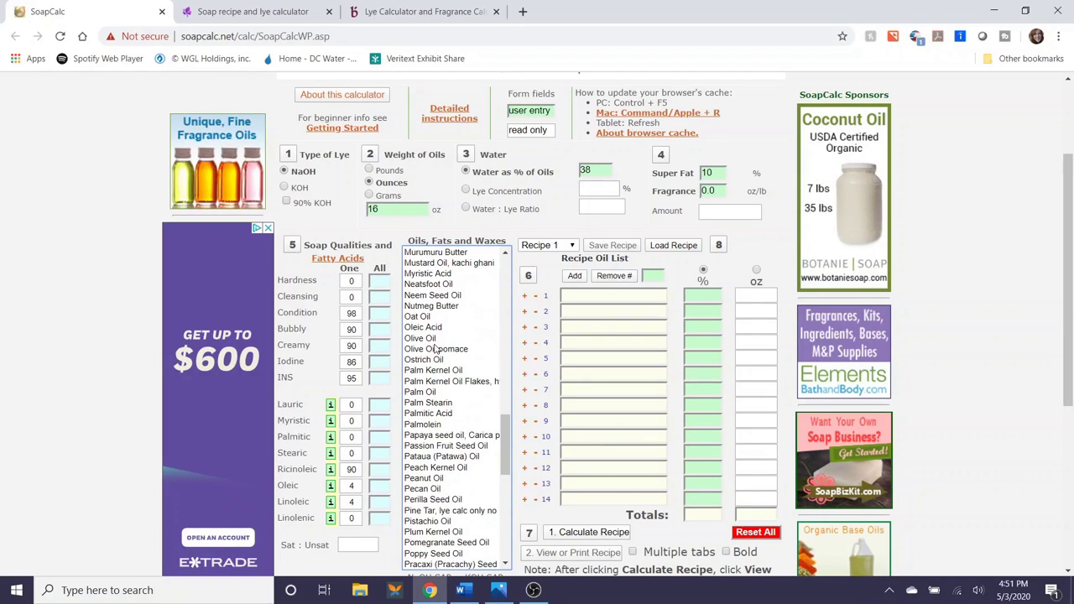
key(p)
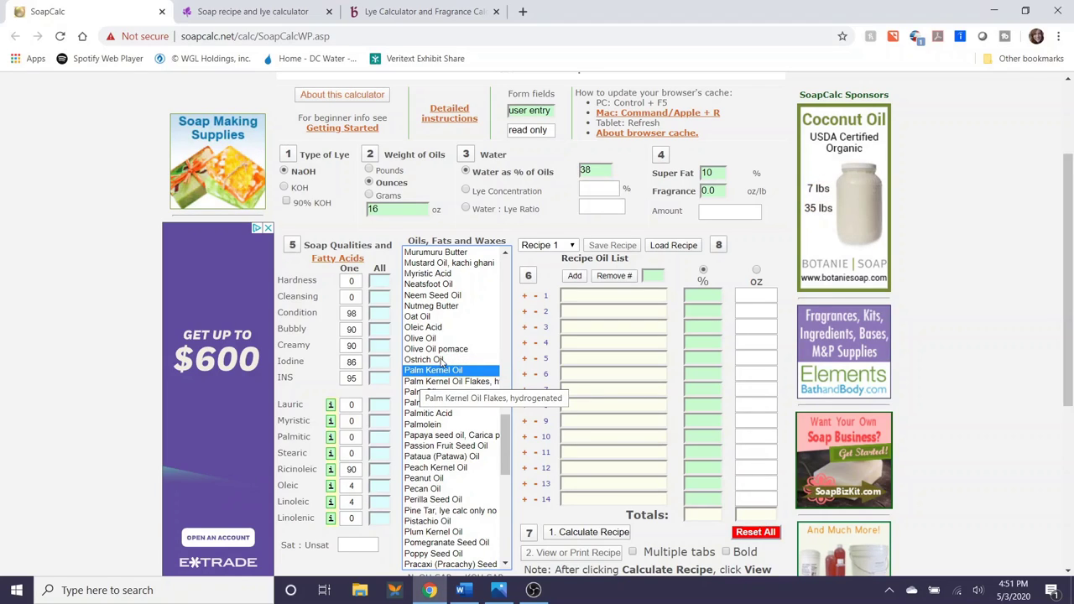
key(c)
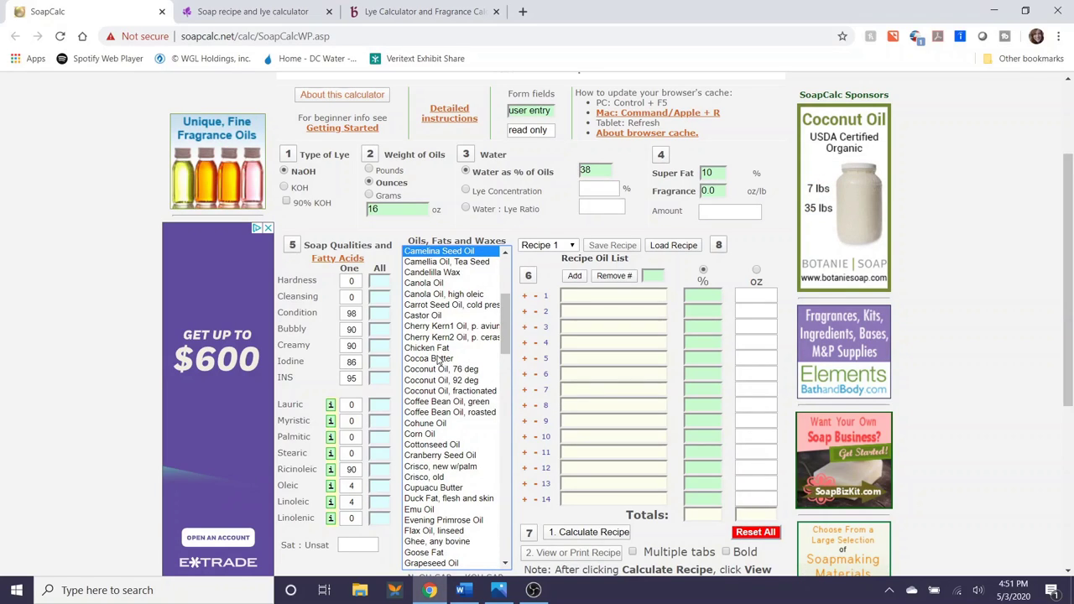
key(a)
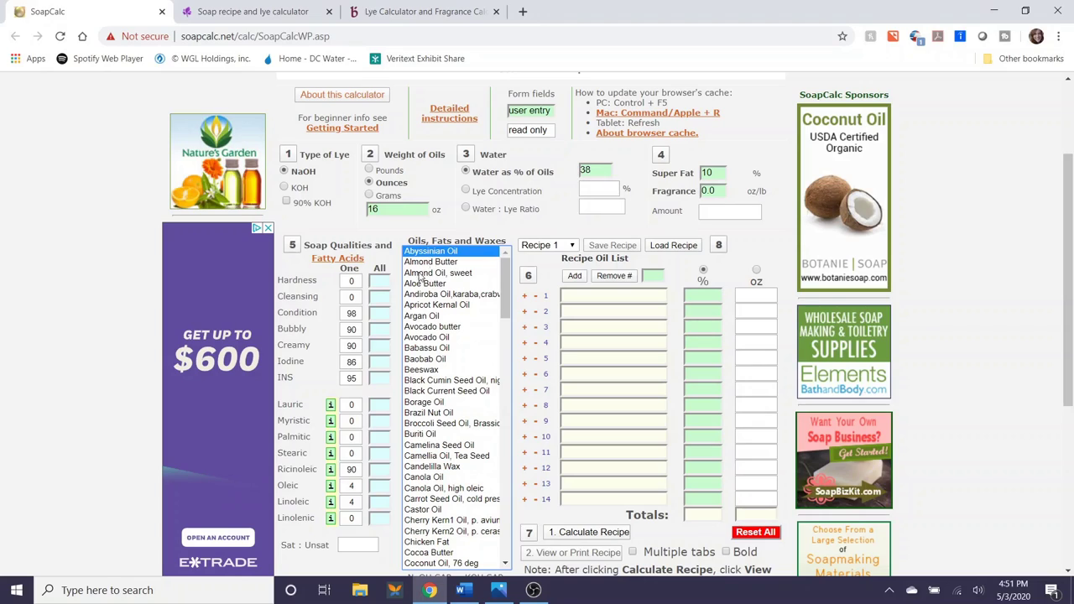
key(b)
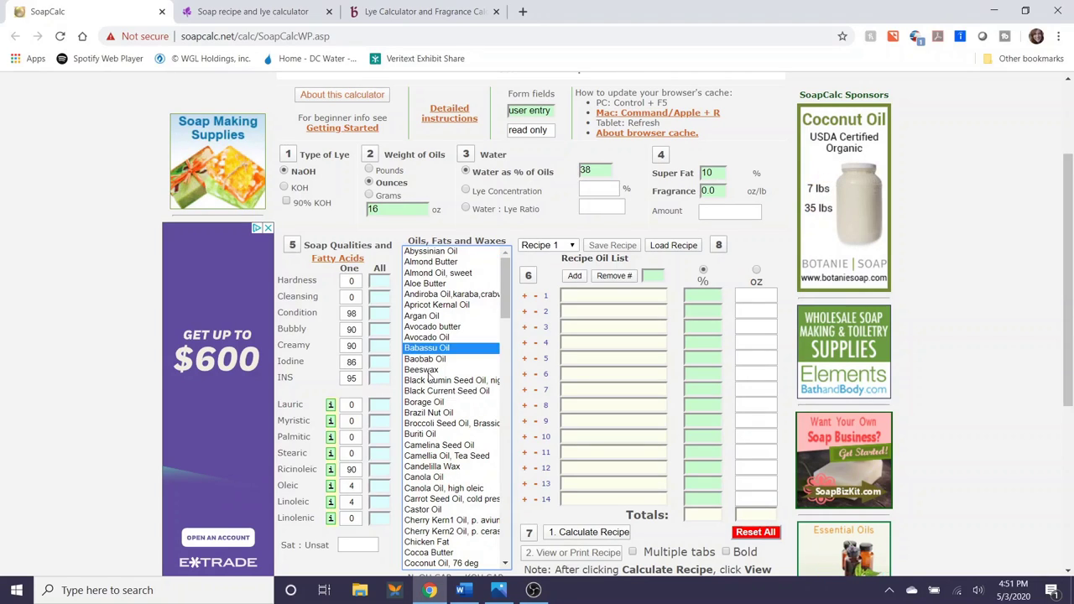
scroll(436, 369, down, 3)
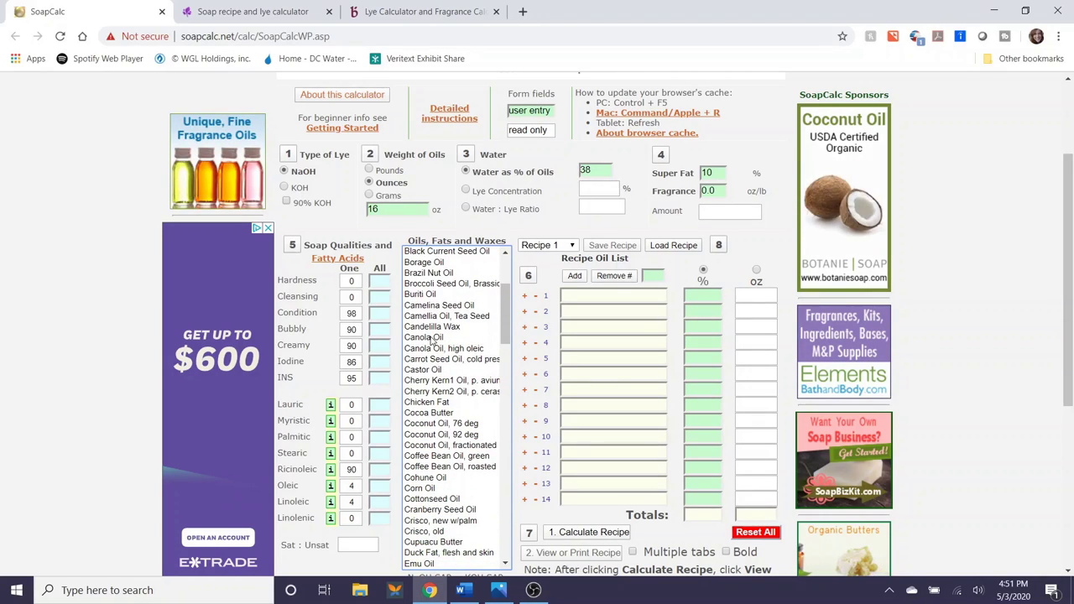
click(429, 337)
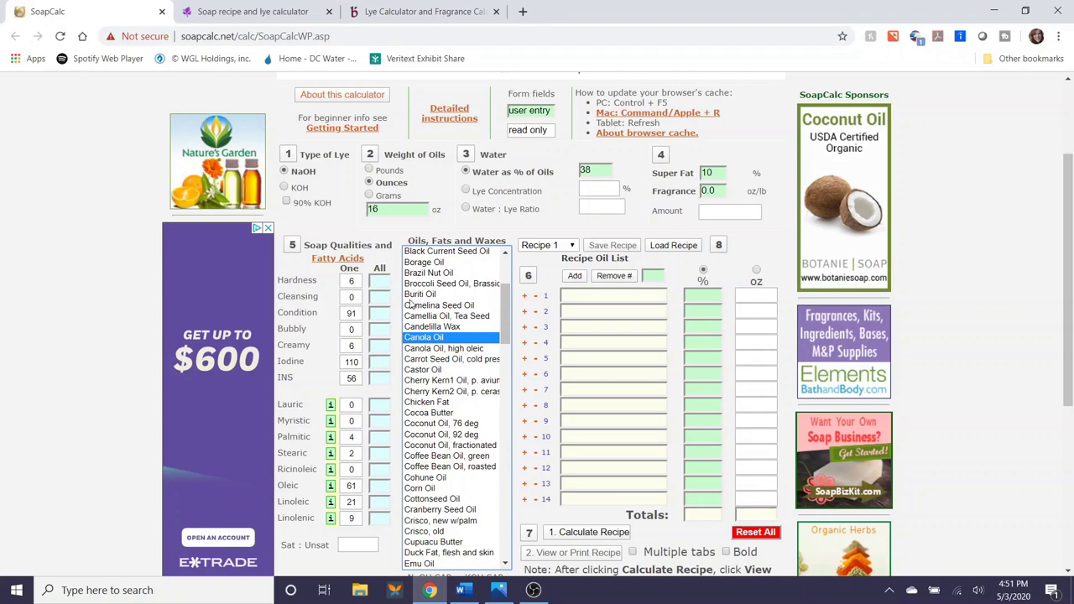
Try adding Castor Oil to row 1 of the recipe oil list and removing that row, twice.
click(419, 370)
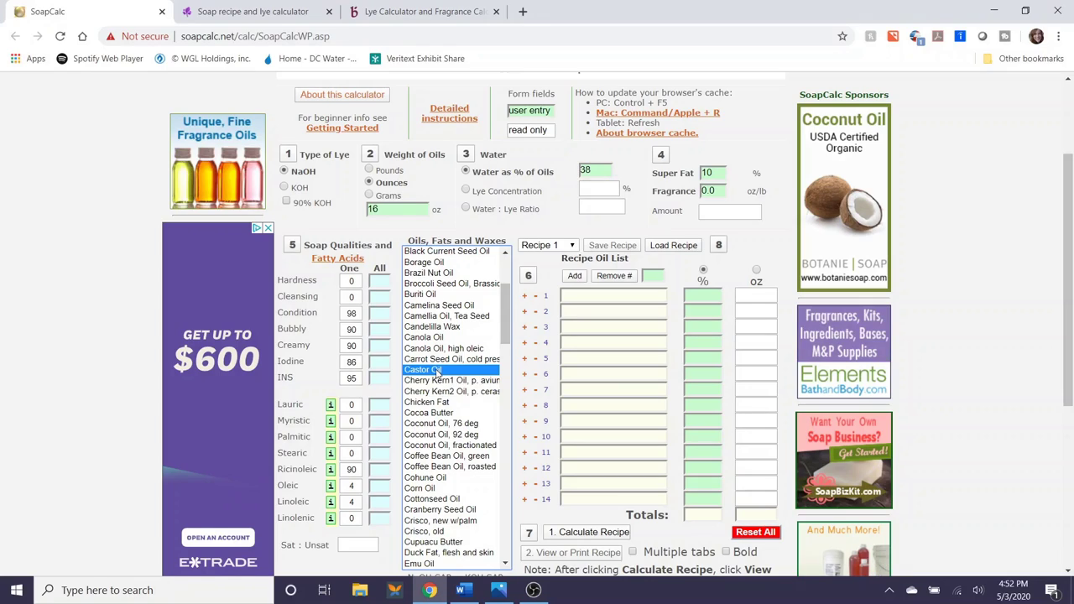
double_click(437, 375)
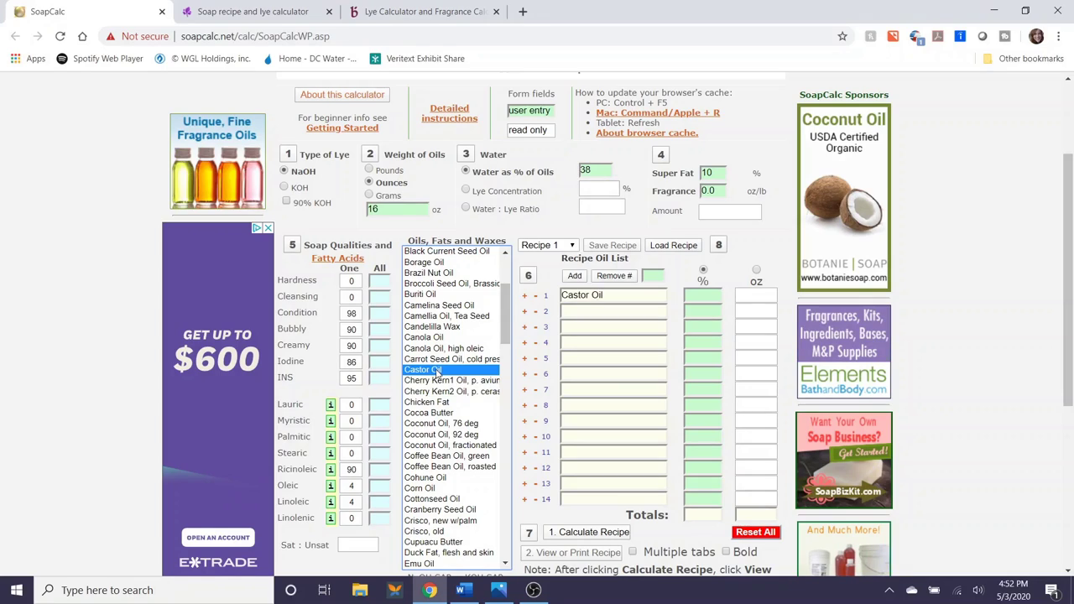
click(535, 297)
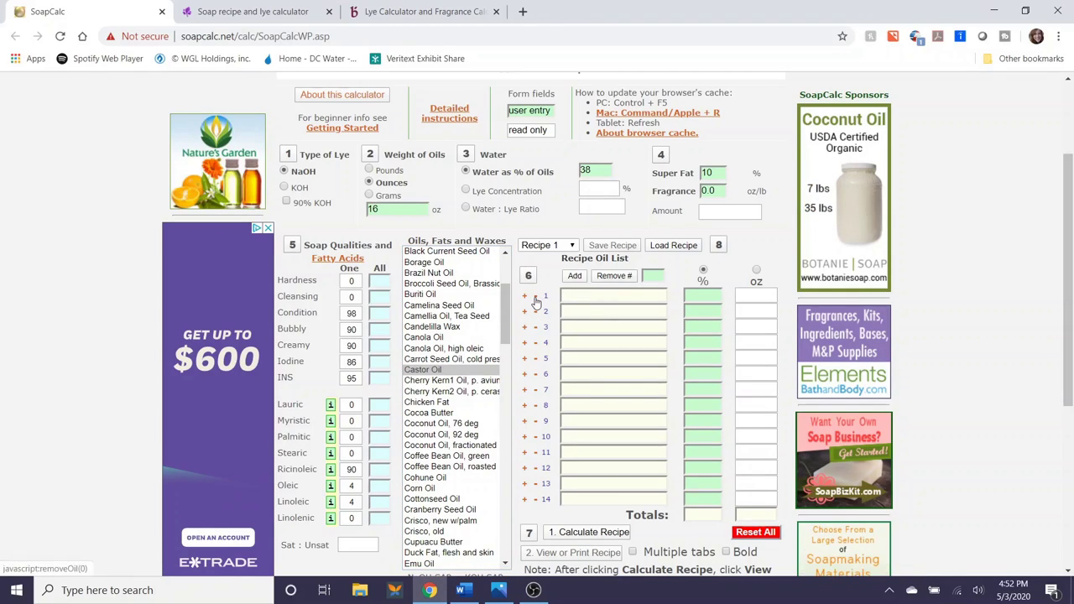
click(451, 374)
click(524, 296)
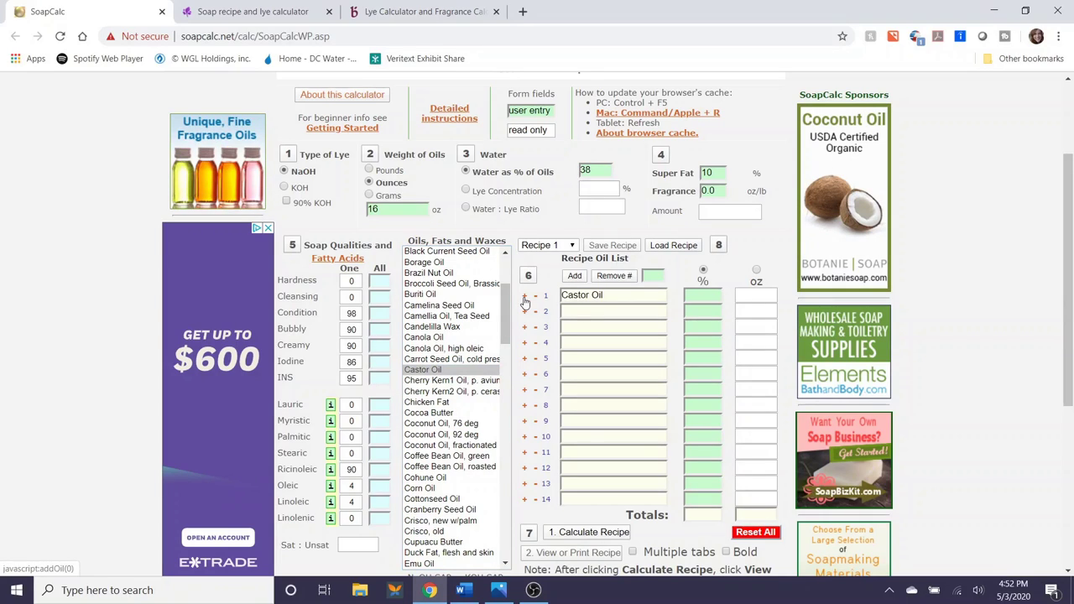
click(537, 297)
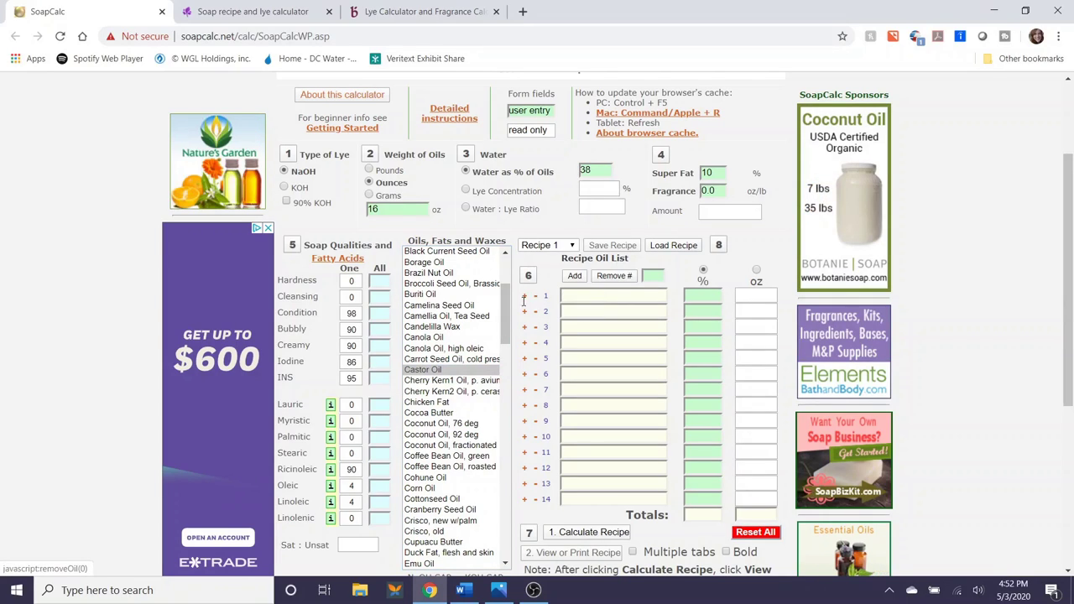
Add Castor Oil to the recipe oil list and remove it by its item number, 1.
click(428, 371)
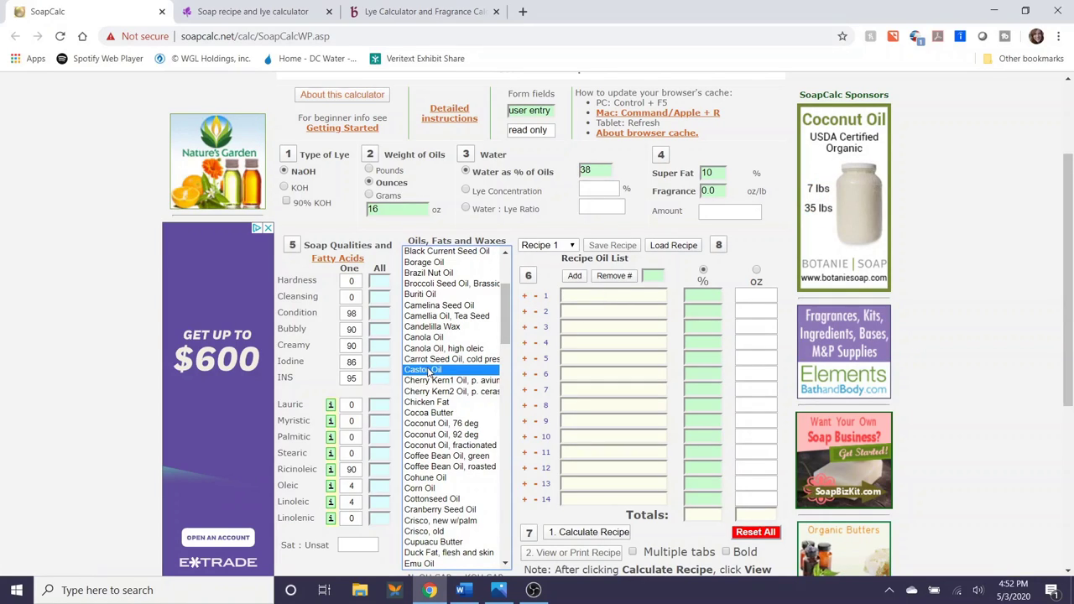
click(574, 276)
click(599, 276)
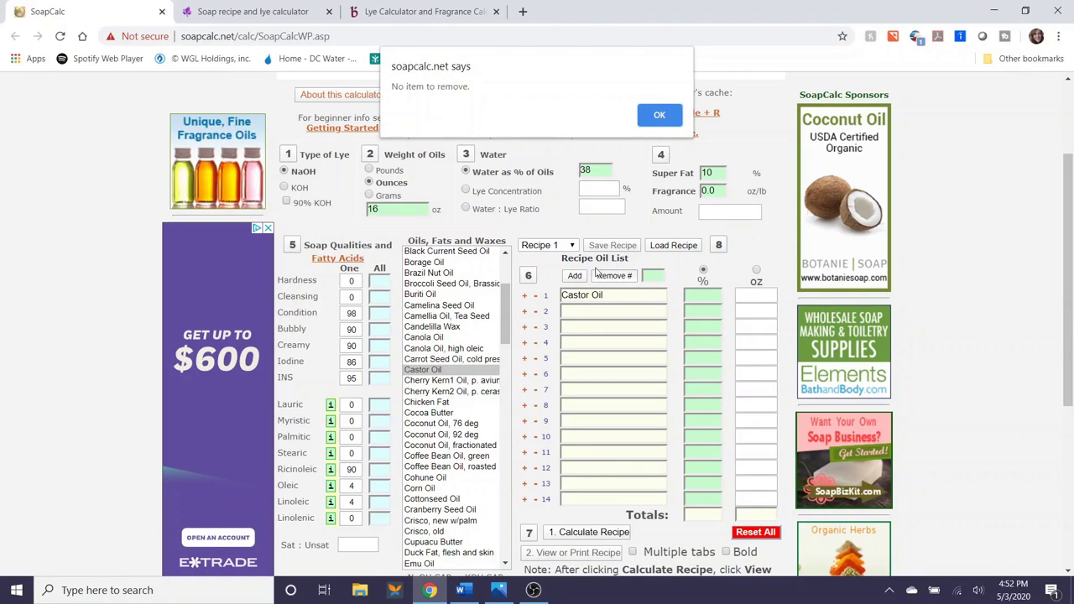
click(659, 116)
click(613, 294)
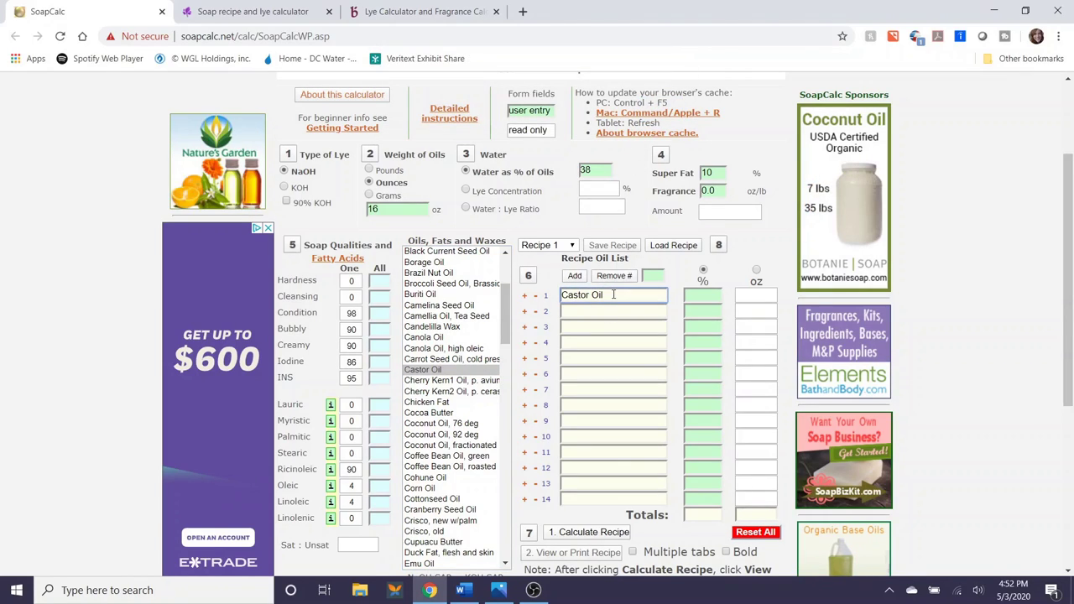
click(654, 276)
text(1)
click(620, 276)
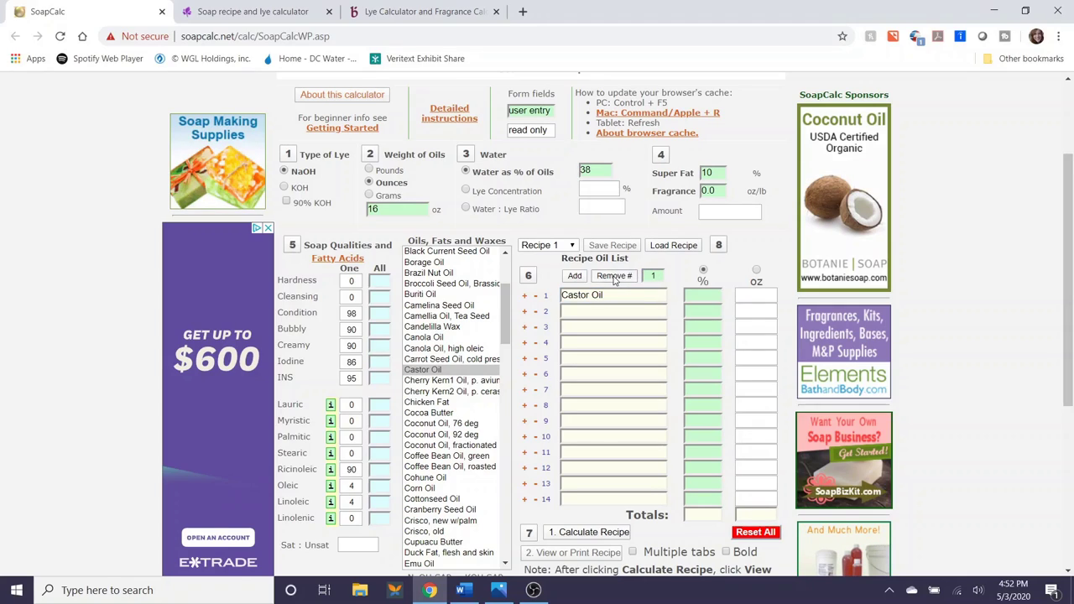
Add Castor Oil, Coconut Oil, 76 deg and Olive Oil to the recipe oil list.
double_click(432, 369)
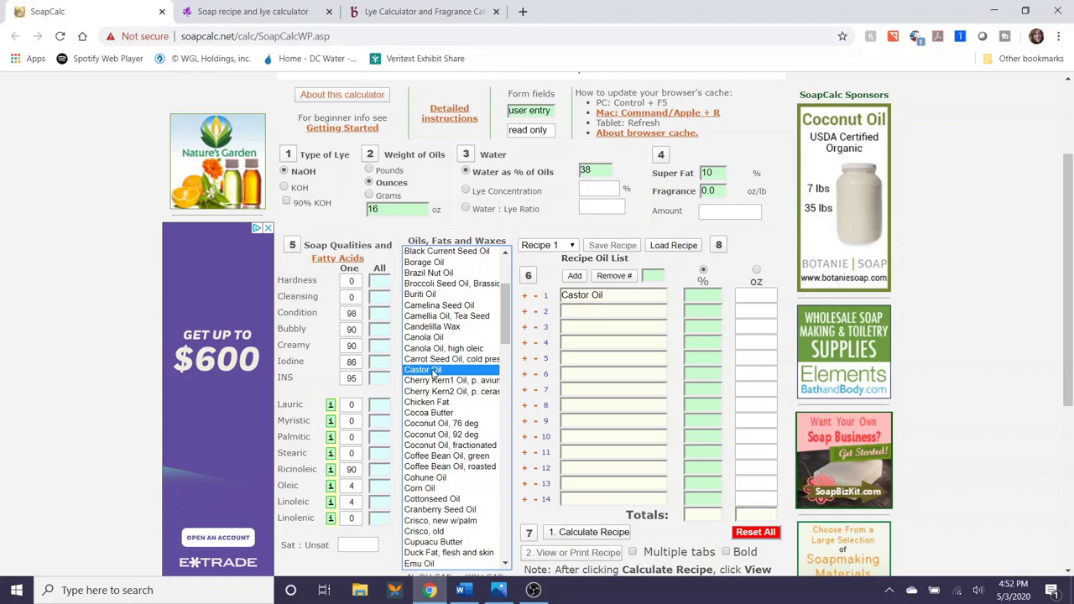
double_click(438, 425)
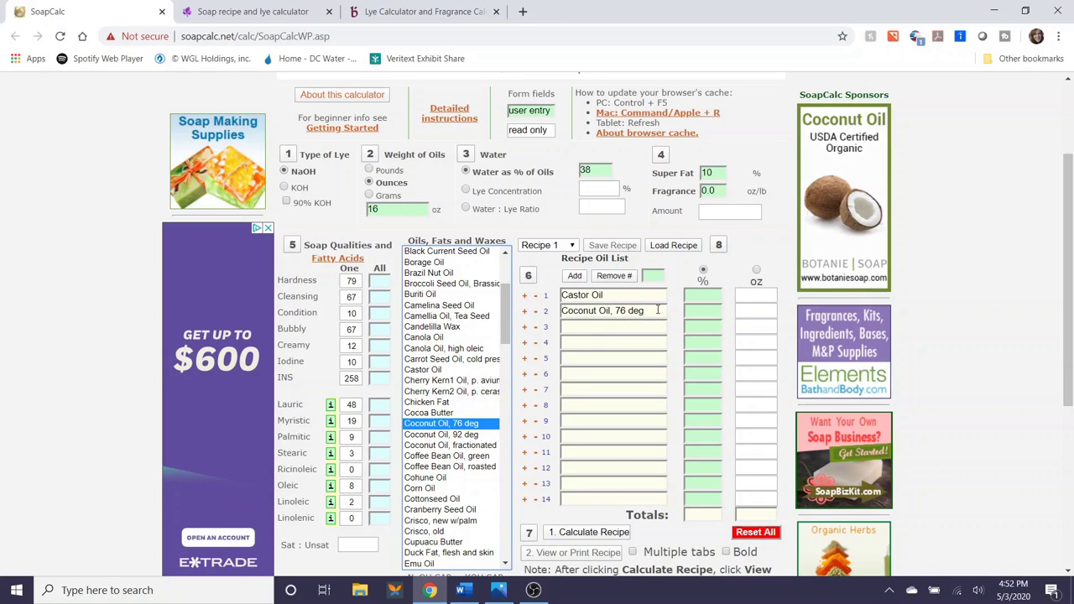
scroll(444, 390, down, 15)
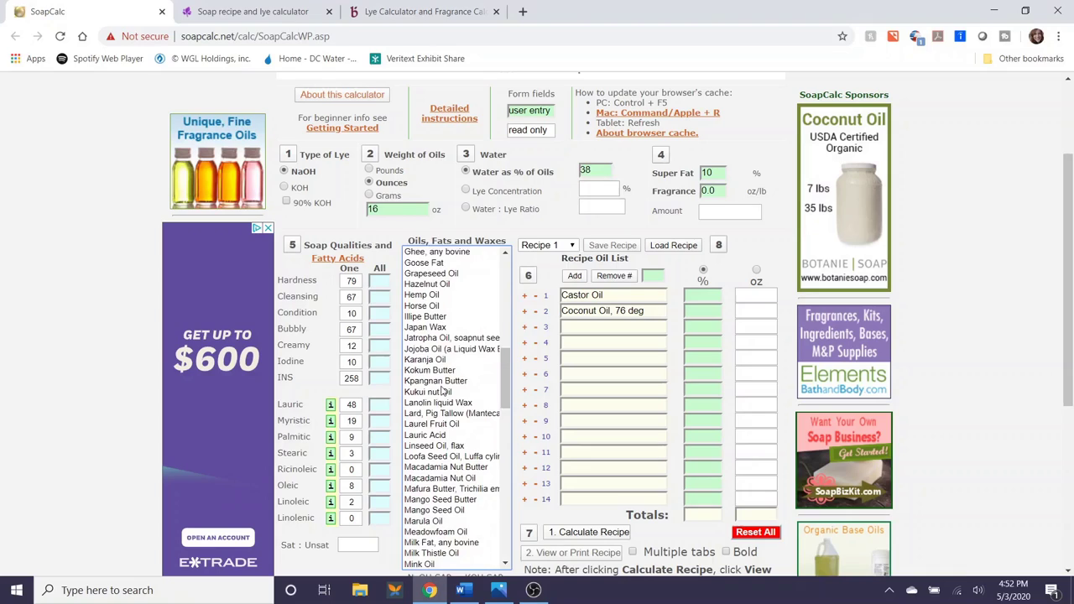
scroll(442, 394, down, 2)
double_click(420, 407)
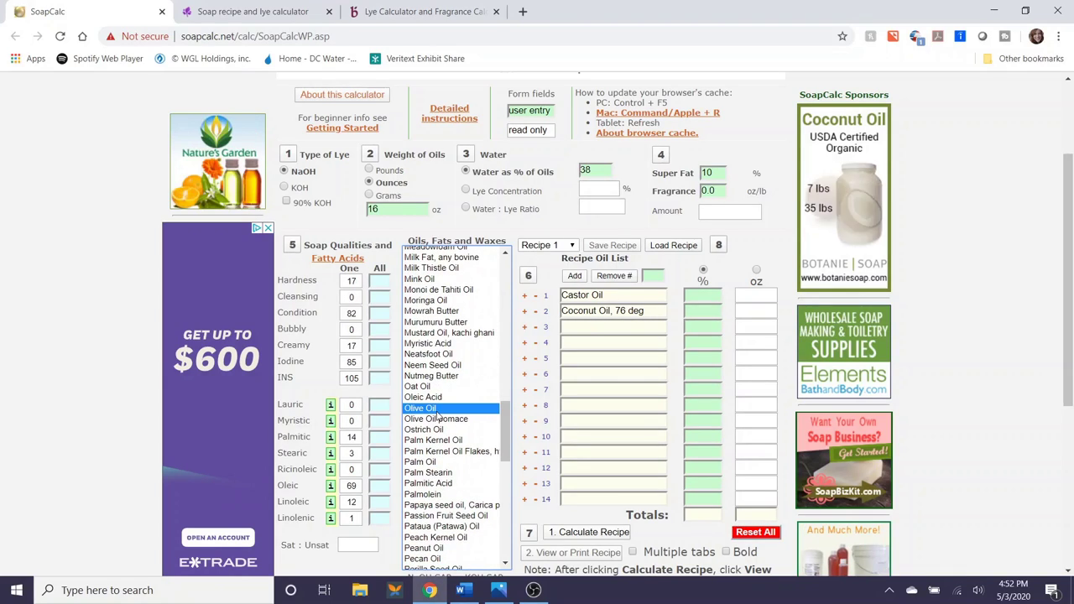
Enter the oil weights in ounces: 0.5 for Castor Oil, 5 for Coconut Oil, 76 deg and 11 for Olive Oil.
click(756, 270)
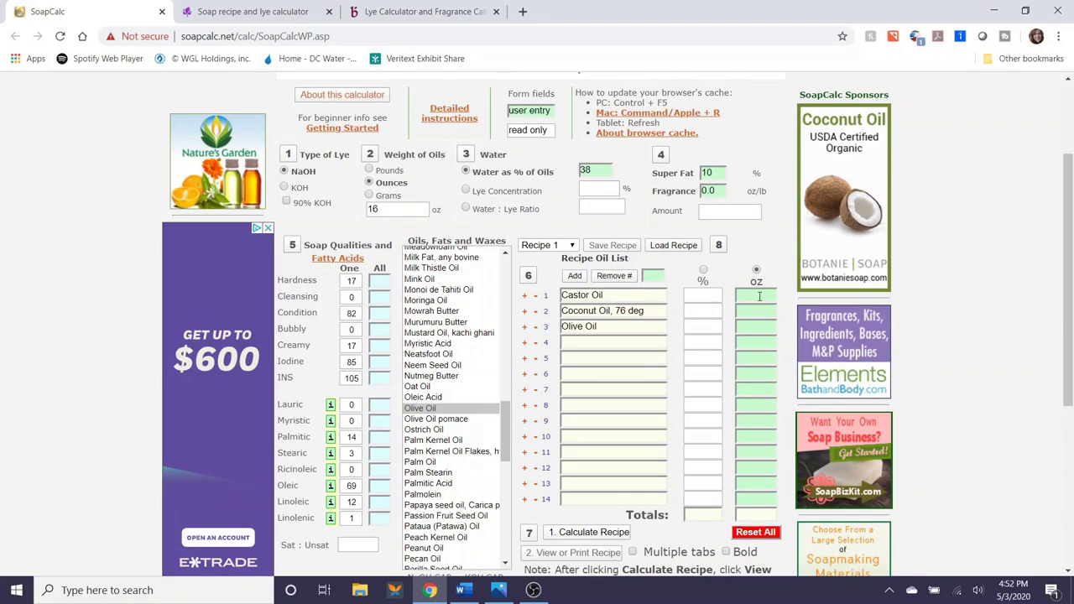
click(760, 295)
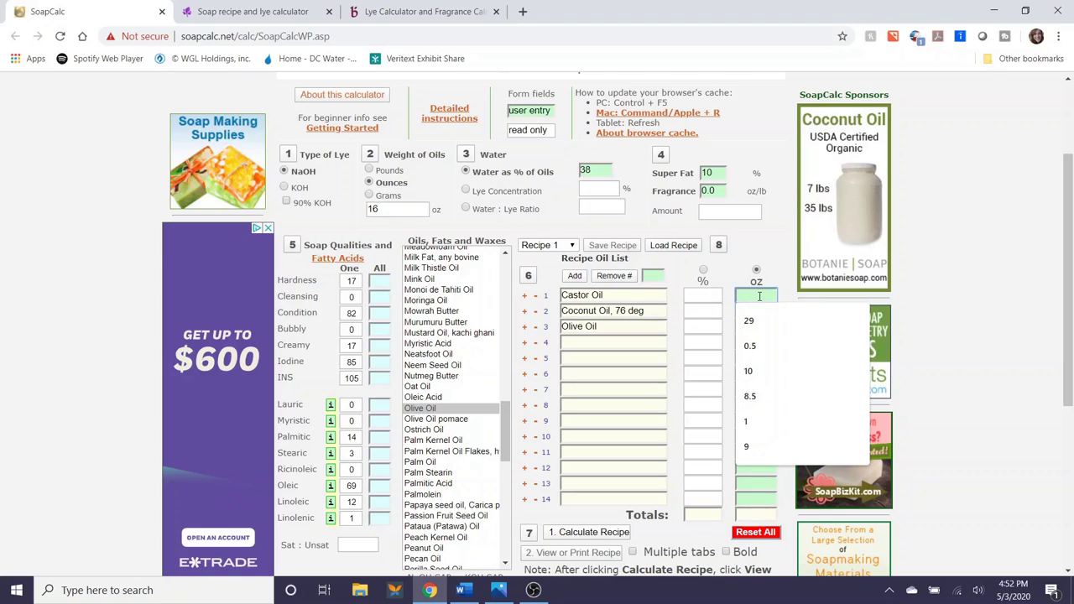
text(0.5)
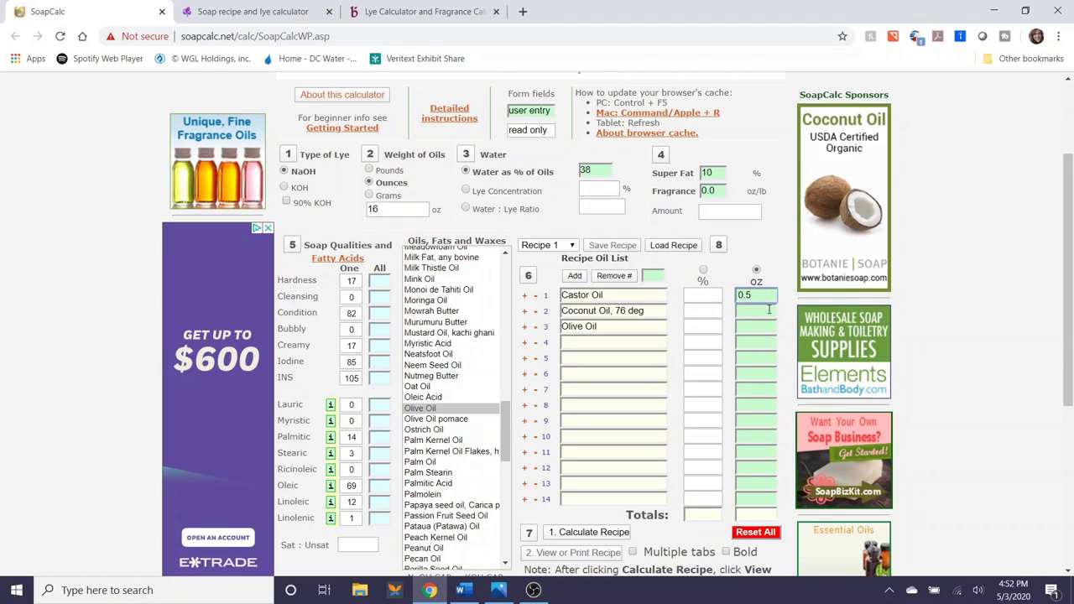
click(769, 309)
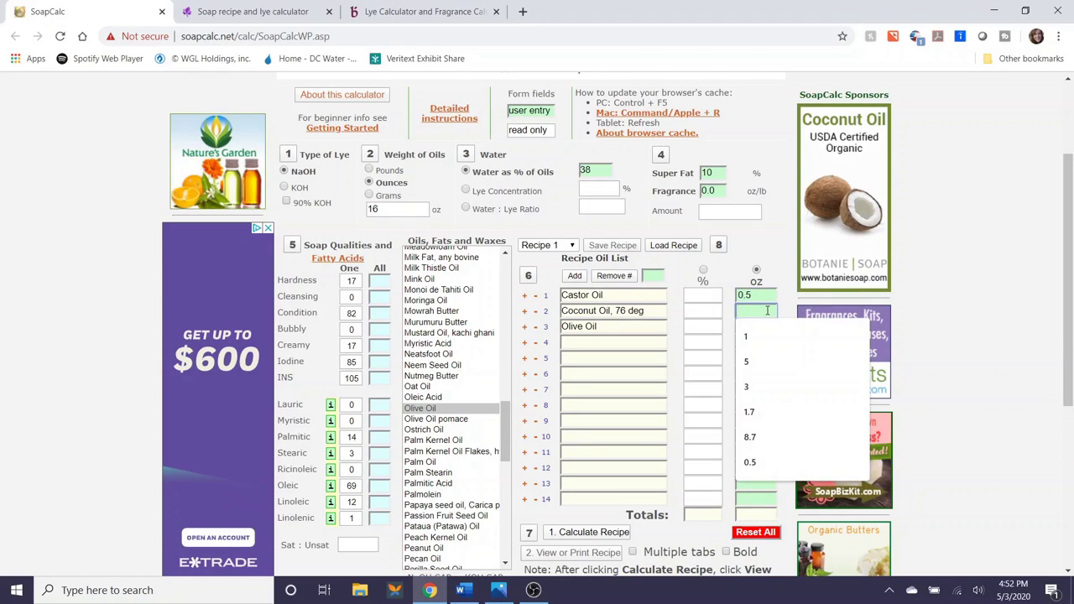
text(5)
click(763, 327)
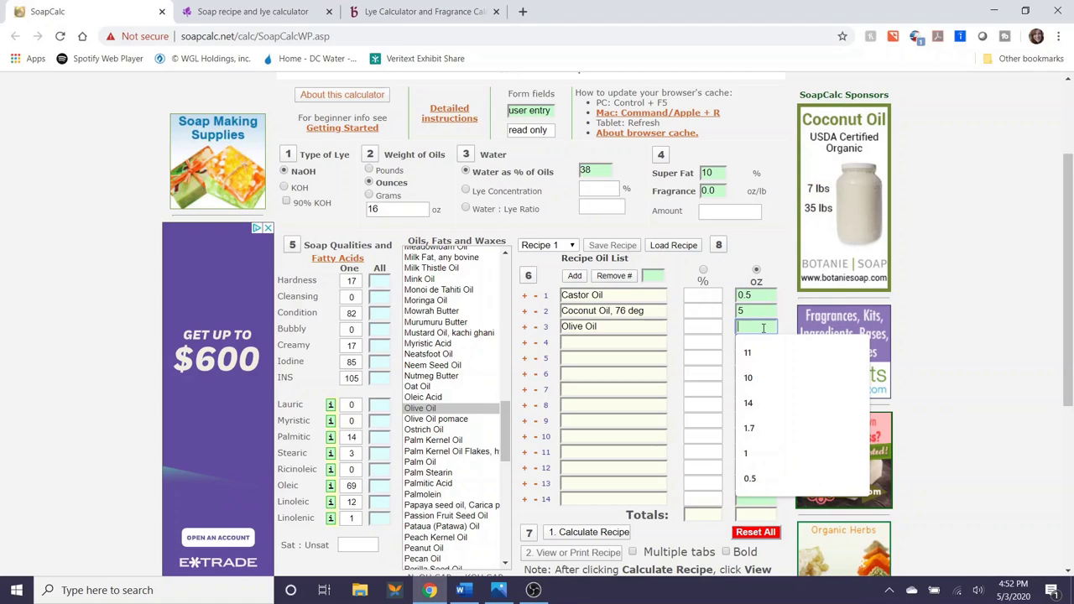
text(11)
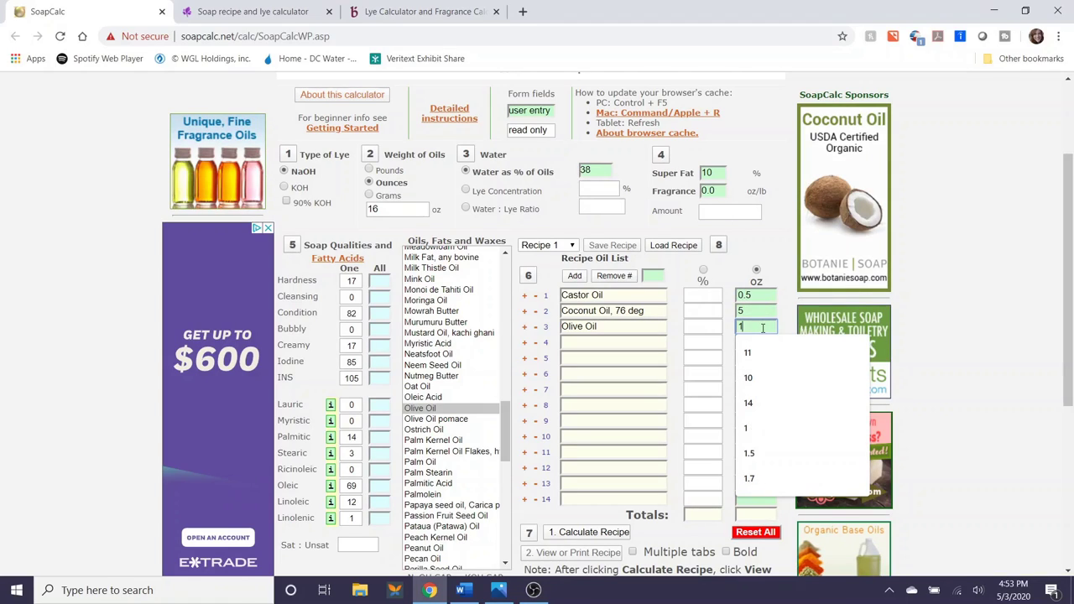
click(766, 272)
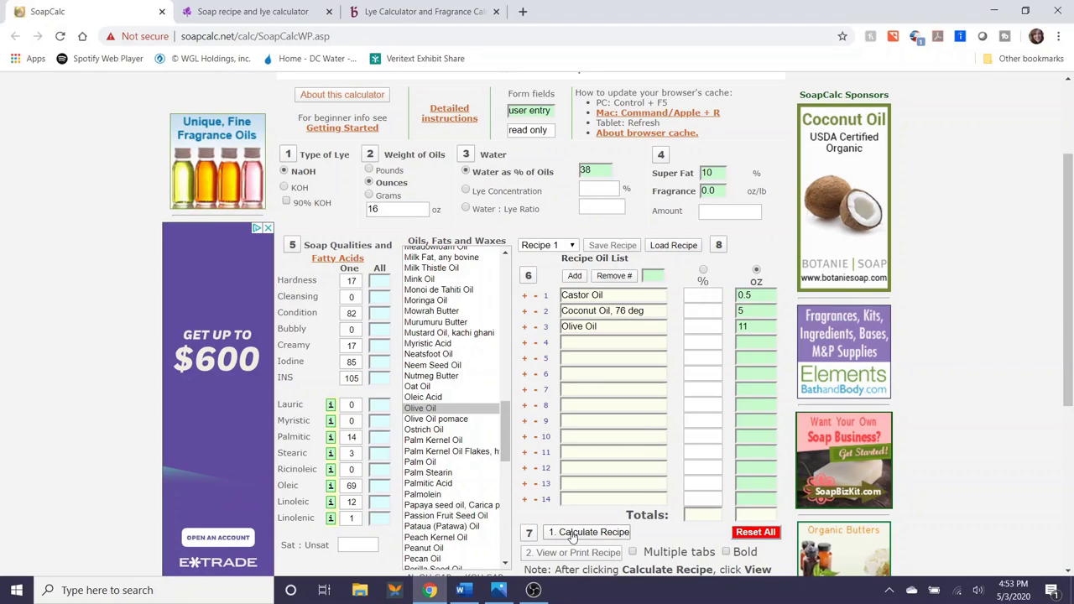
Calculate the recipe and open its printable report.
click(573, 534)
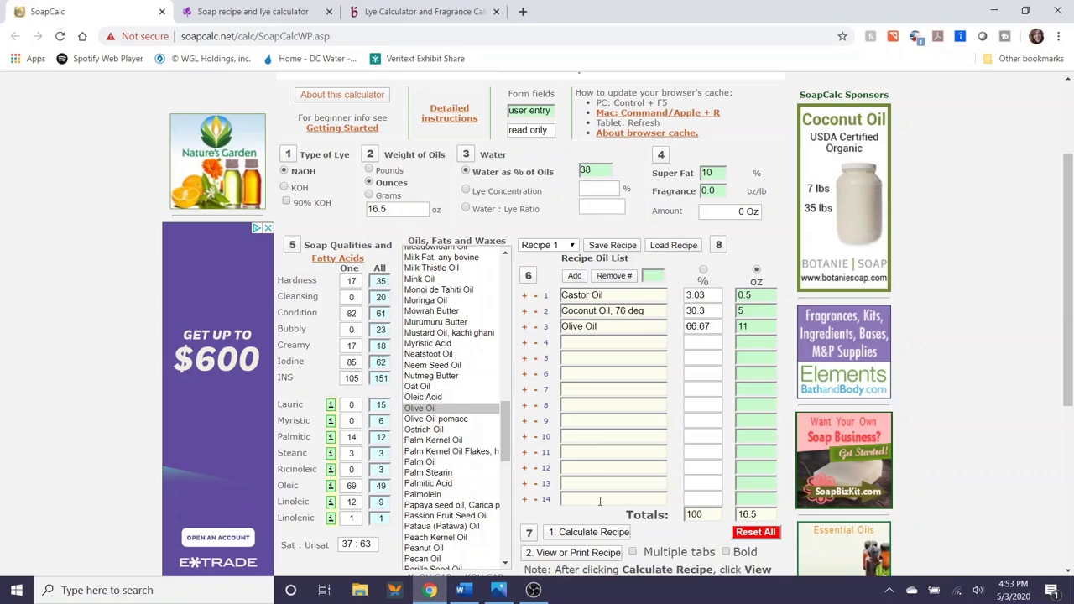
click(573, 553)
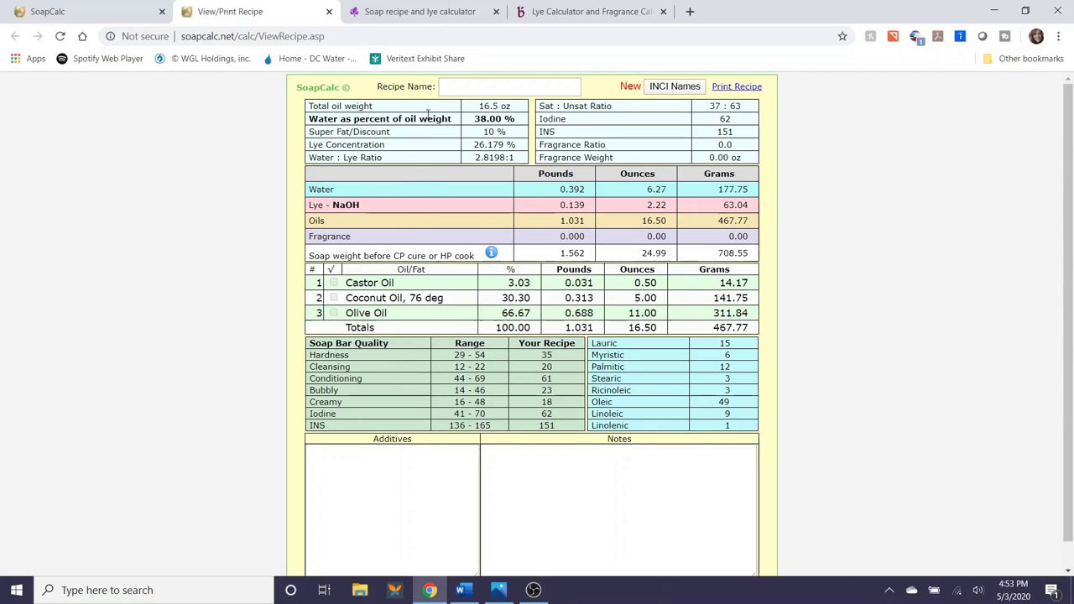
Examine the report's total oil weight, water percentage, super fat and saturated to unsaturated ratio.
drag(480, 106, 510, 107)
drag(473, 118, 508, 134)
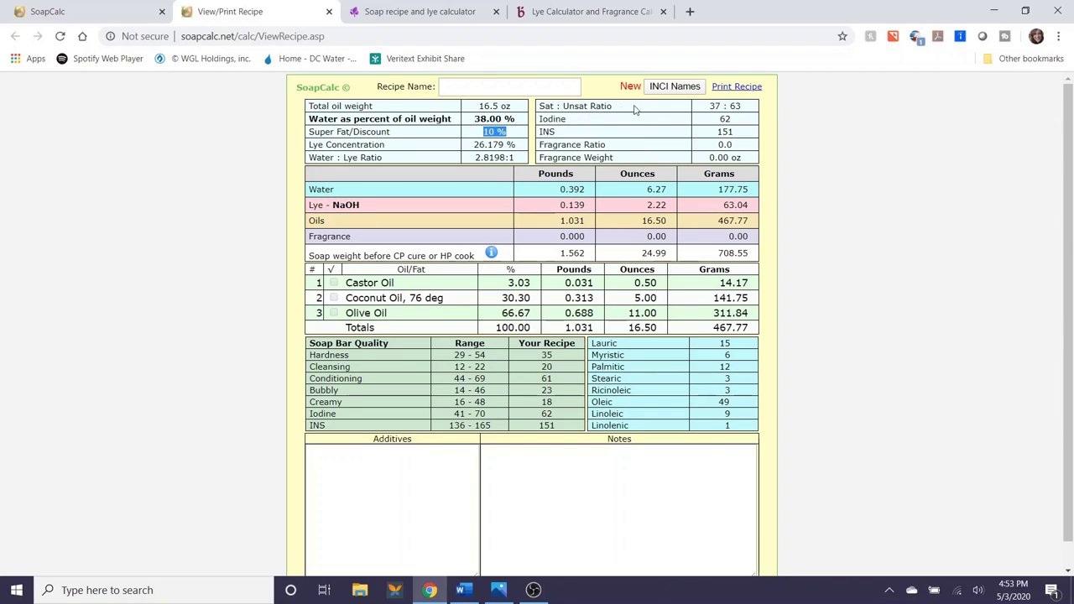
double_click(713, 107)
double_click(735, 107)
click(730, 107)
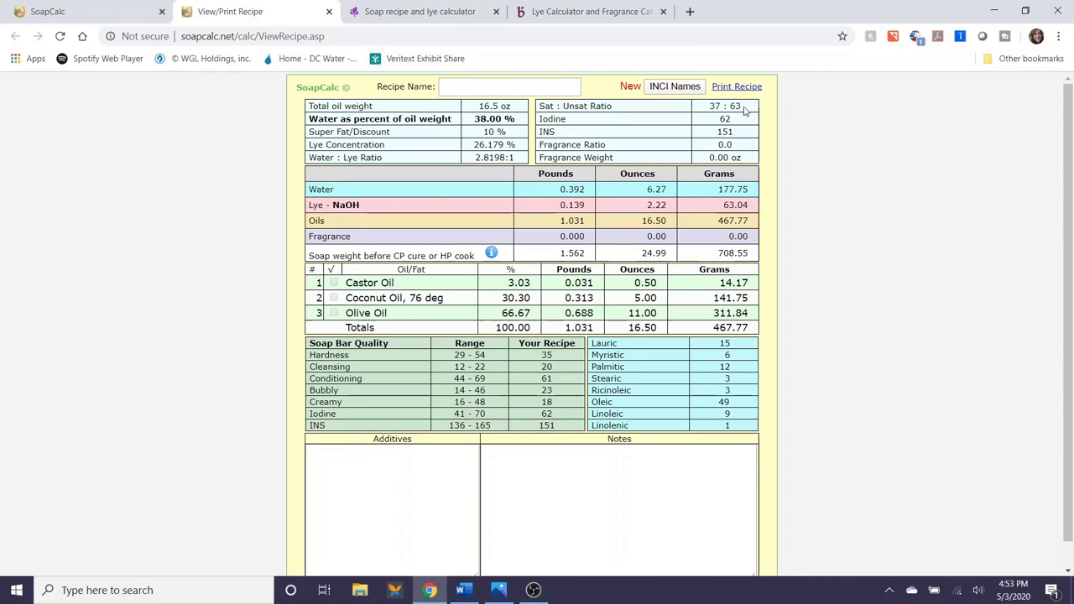
drag(716, 107, 706, 110)
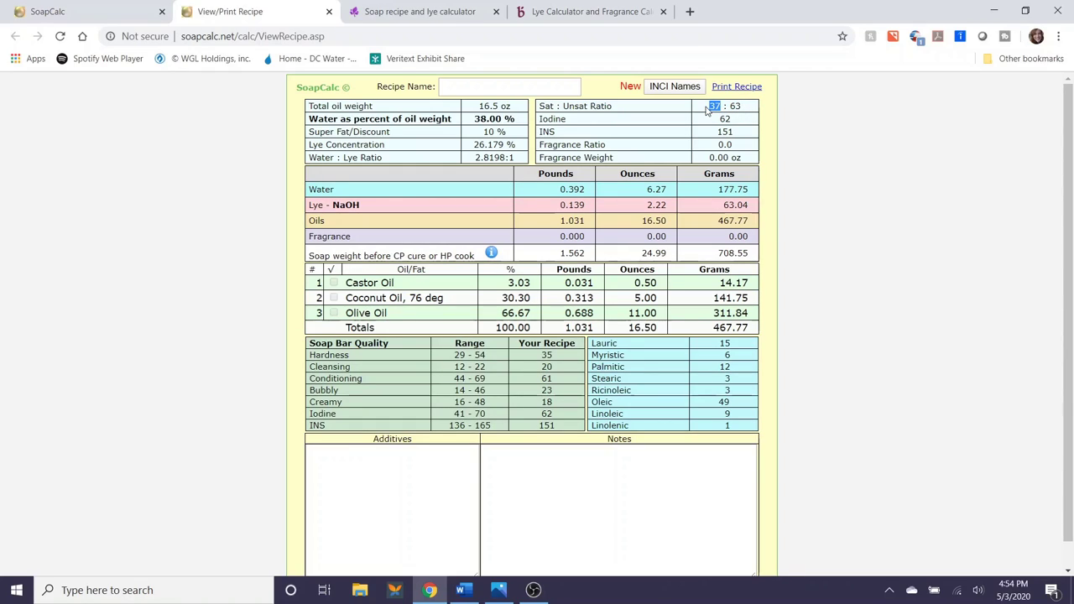
click(762, 160)
Check the calculator's entries against the report, and examine the ounce weights of each oil and the soap bar quality table.
click(143, 15)
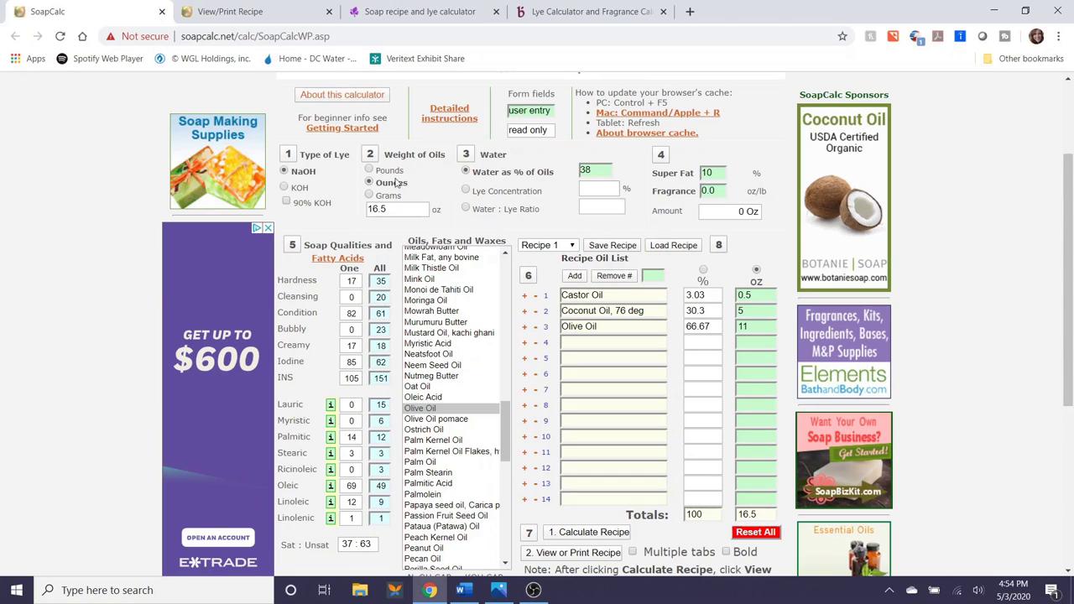
click(230, 11)
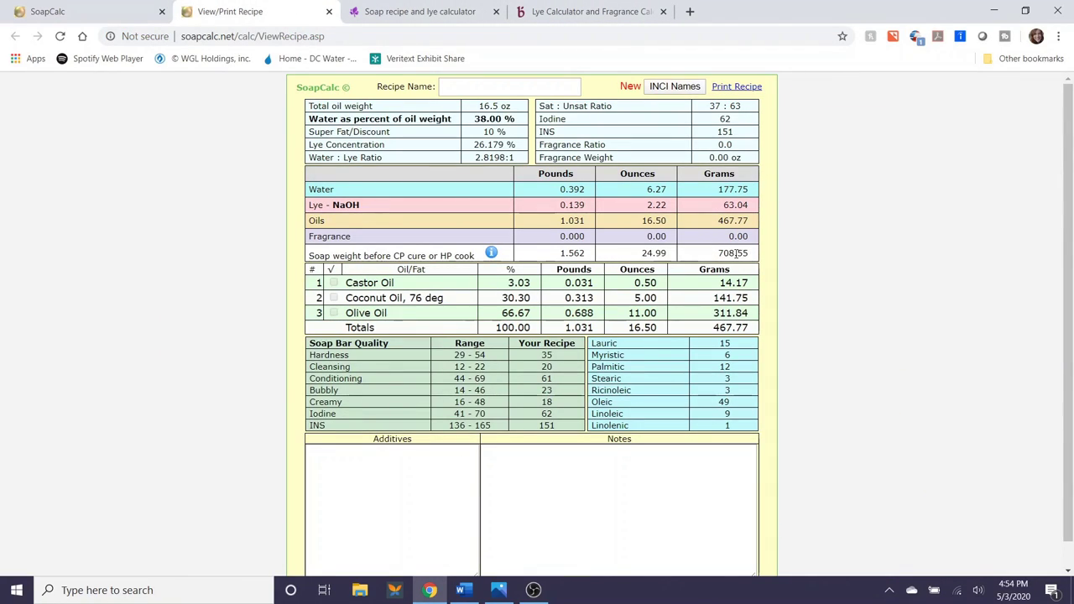
drag(635, 283, 660, 329)
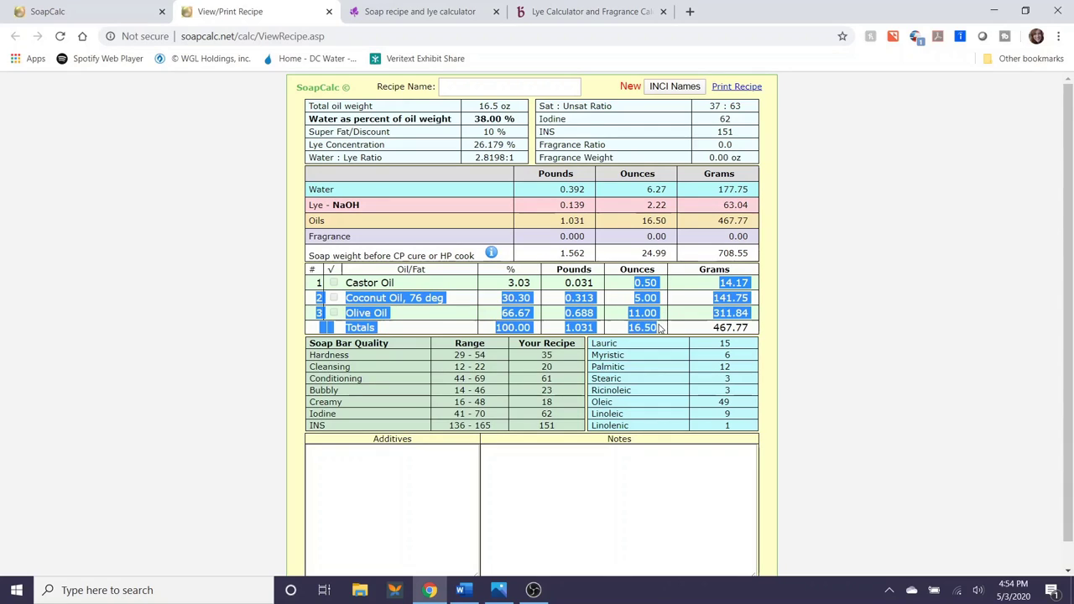
click(644, 312)
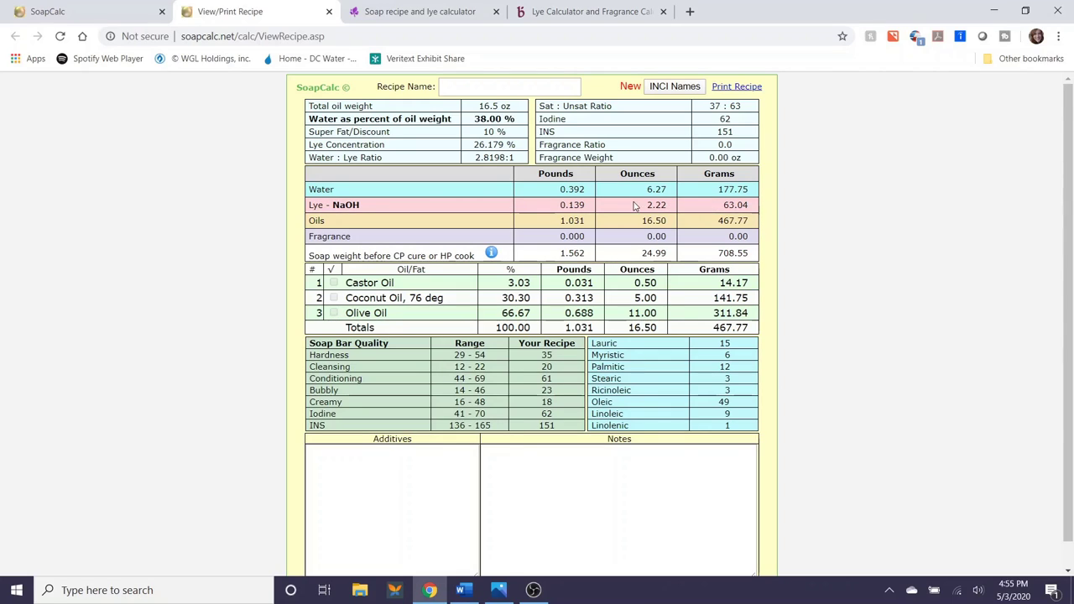
scroll(635, 206, down, 1)
drag(309, 316, 554, 411)
click(552, 411)
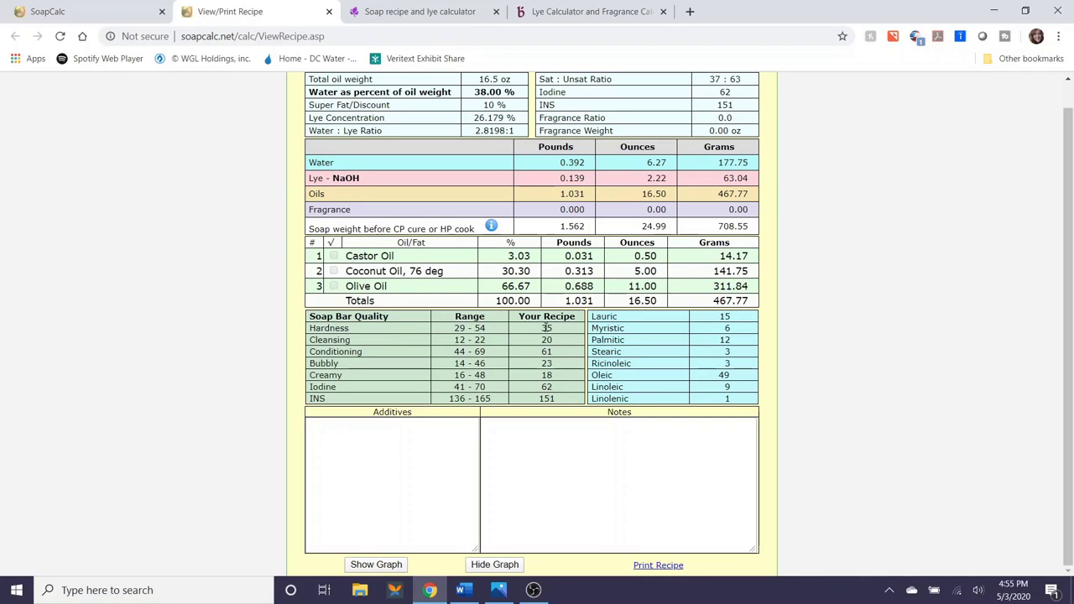
Show the report's graphs and examine the charts of soap qualities and fatty acids.
click(376, 564)
scroll(411, 455, down, 4)
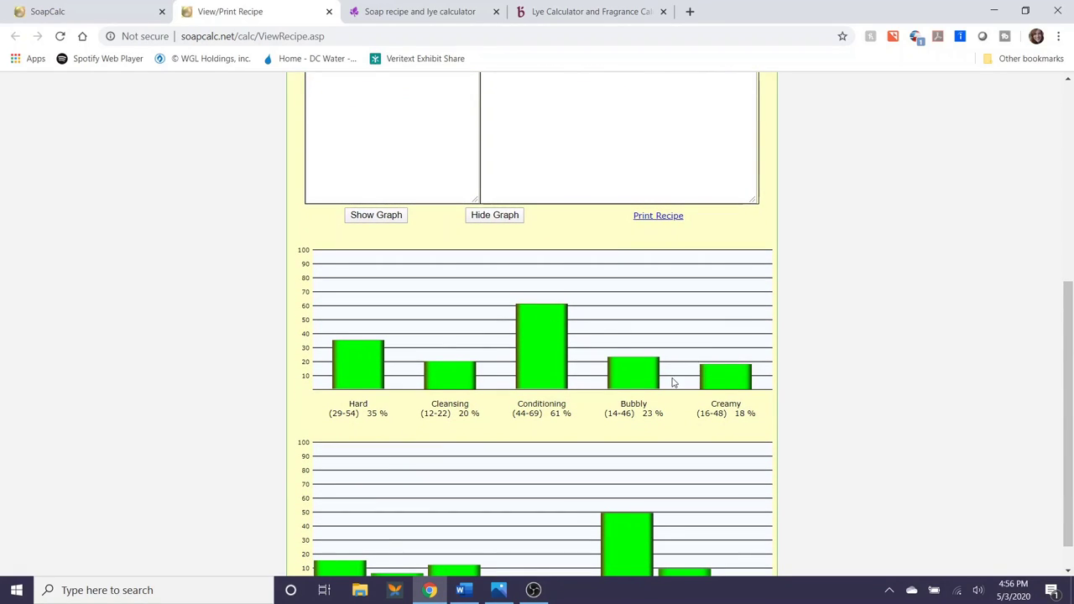
scroll(675, 383, down, 1)
mouse_move(640, 497)
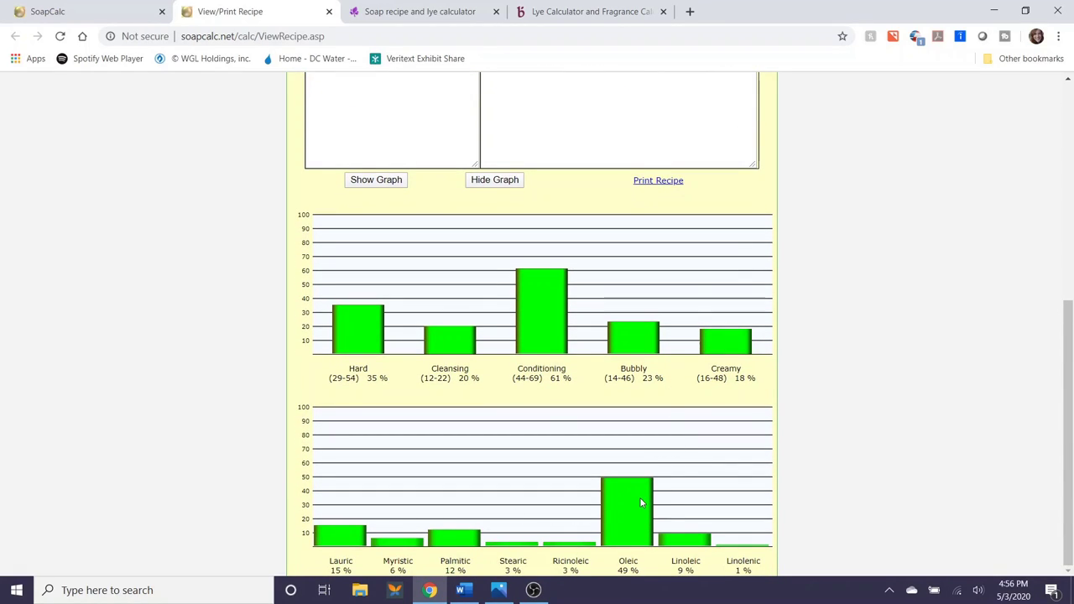
scroll(636, 493, up, 4)
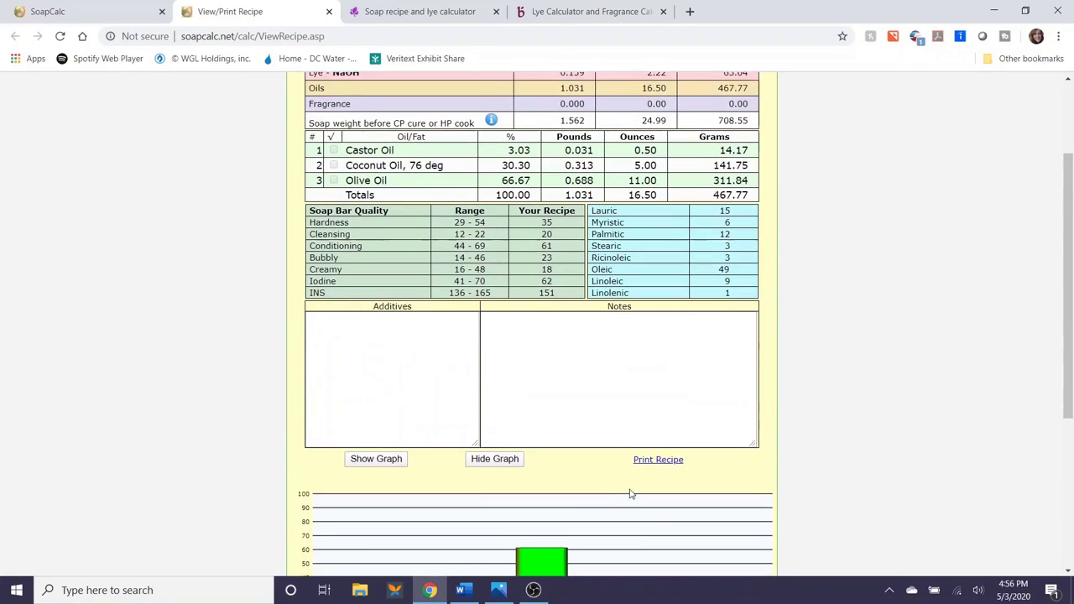
scroll(629, 488, up, 1)
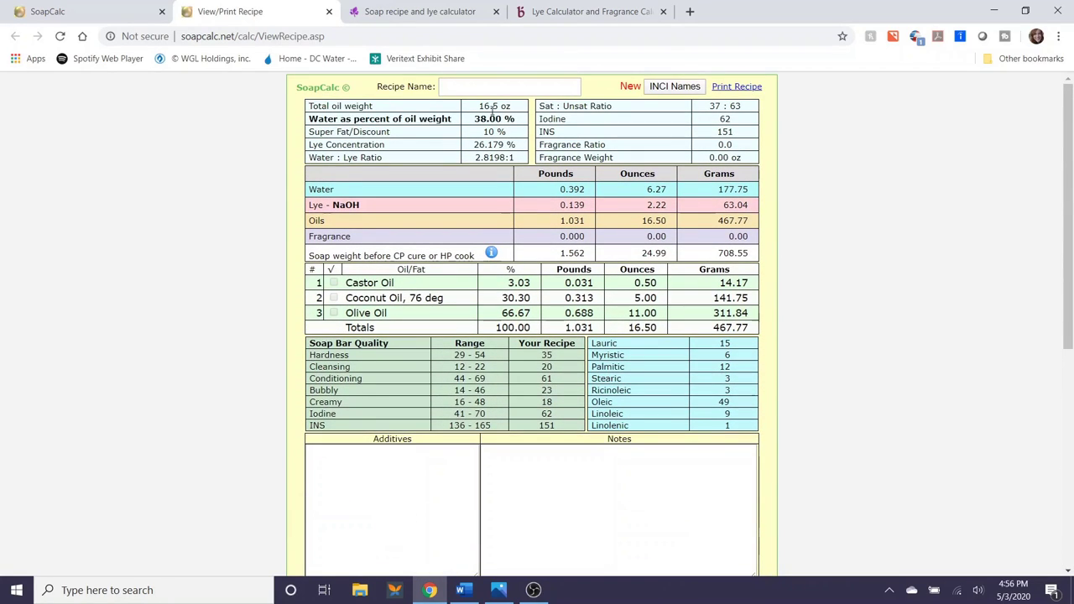
Name the recipe "First Batch Ever" in the report.
click(480, 86)
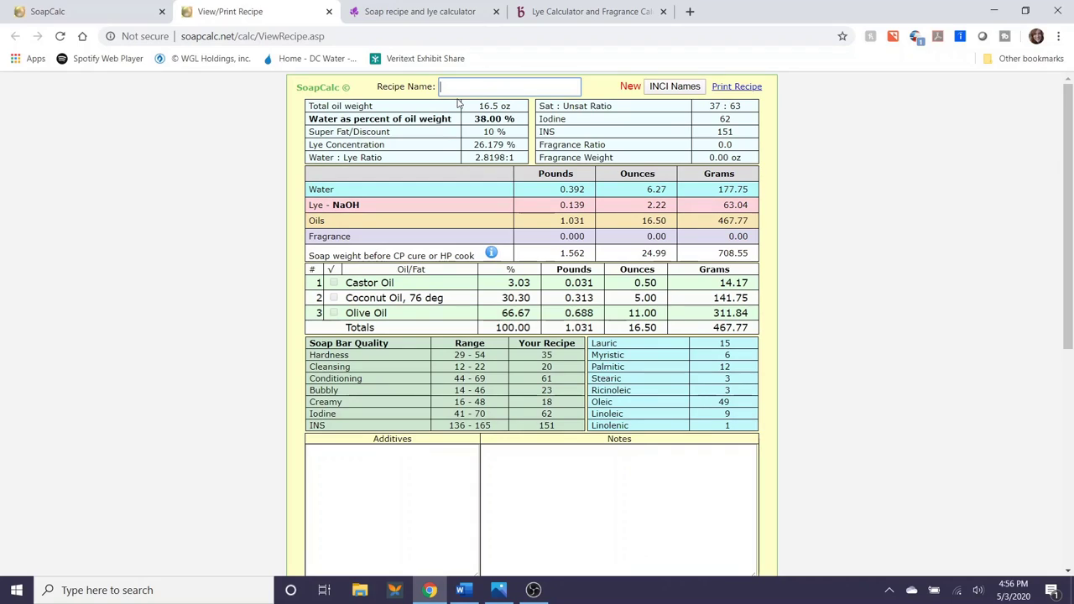
text(First)
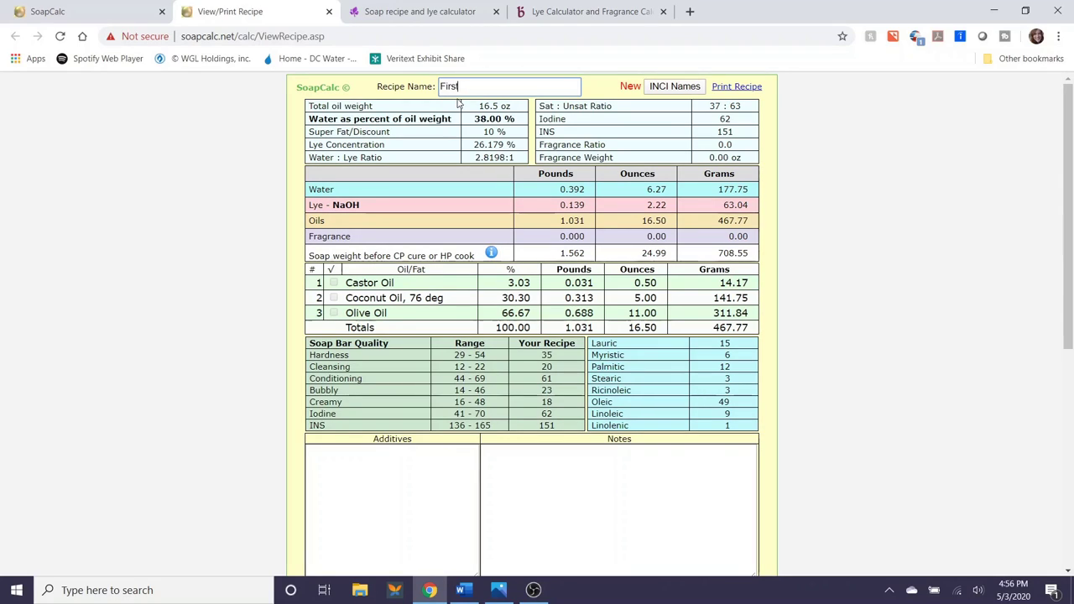
text( Batch)
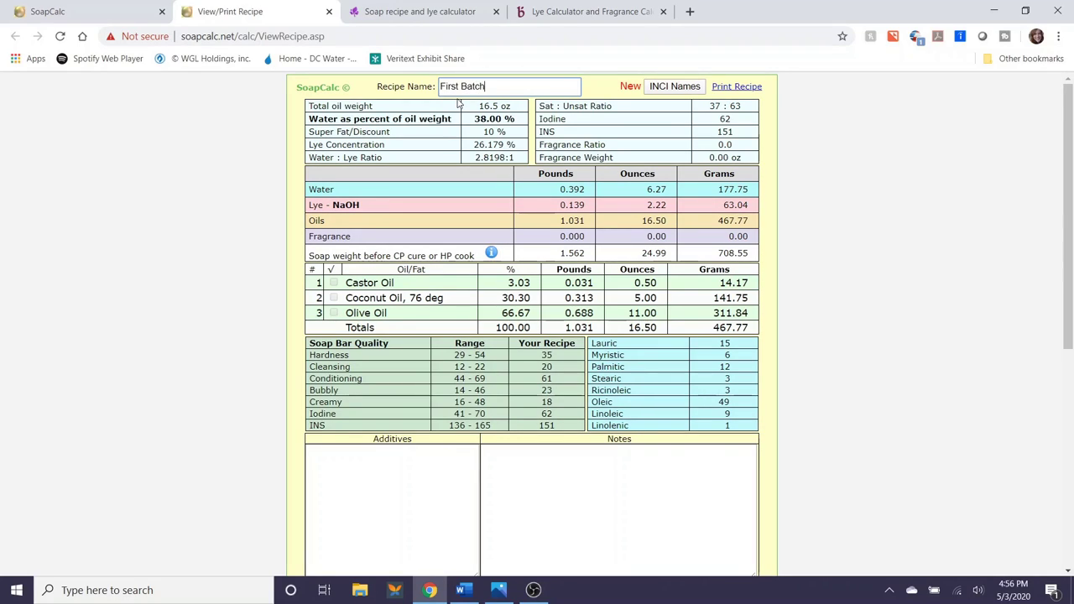
text( Ever)
Preview printing the recipe with Save as PDF as the destination, and cancel without saving.
click(735, 86)
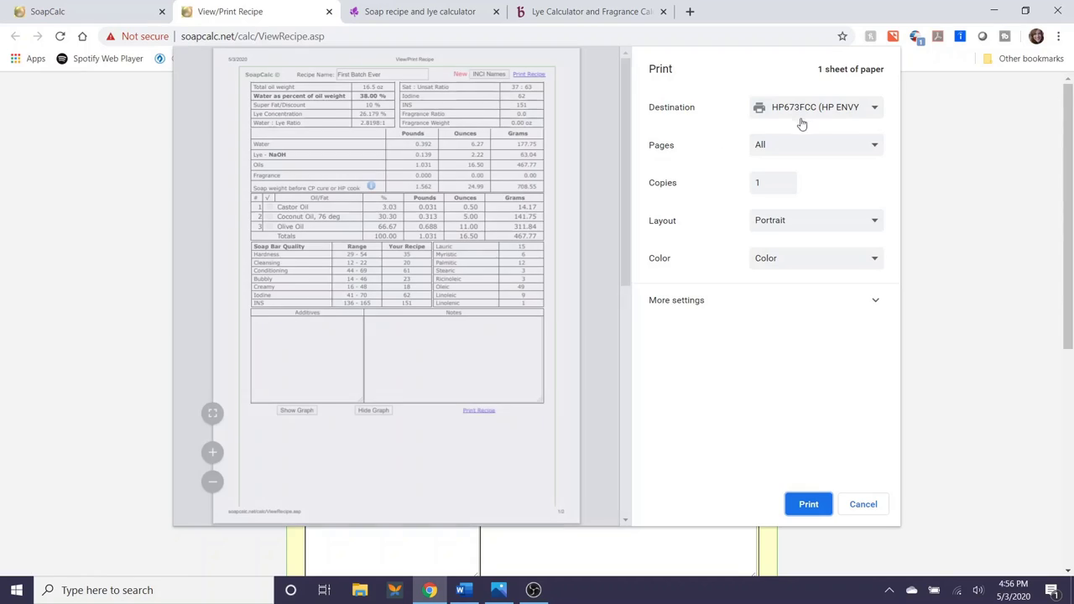
click(801, 109)
click(792, 151)
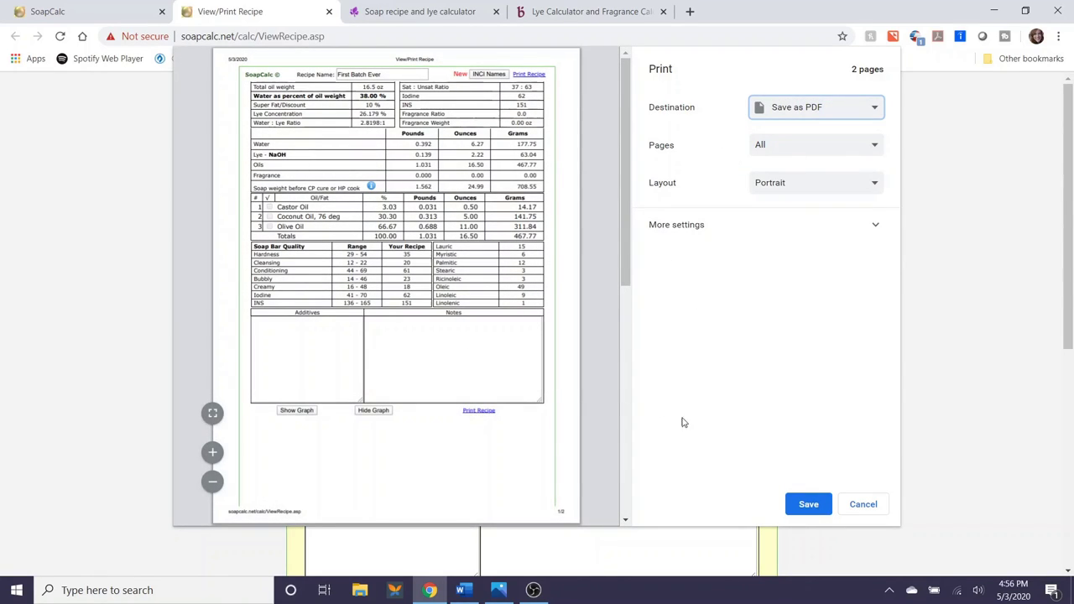
click(863, 504)
Enter "Colors: purple and gold" and, on a second line, "Fragrance: none" as the recipe's additives.
scroll(407, 380, down, 1)
click(404, 391)
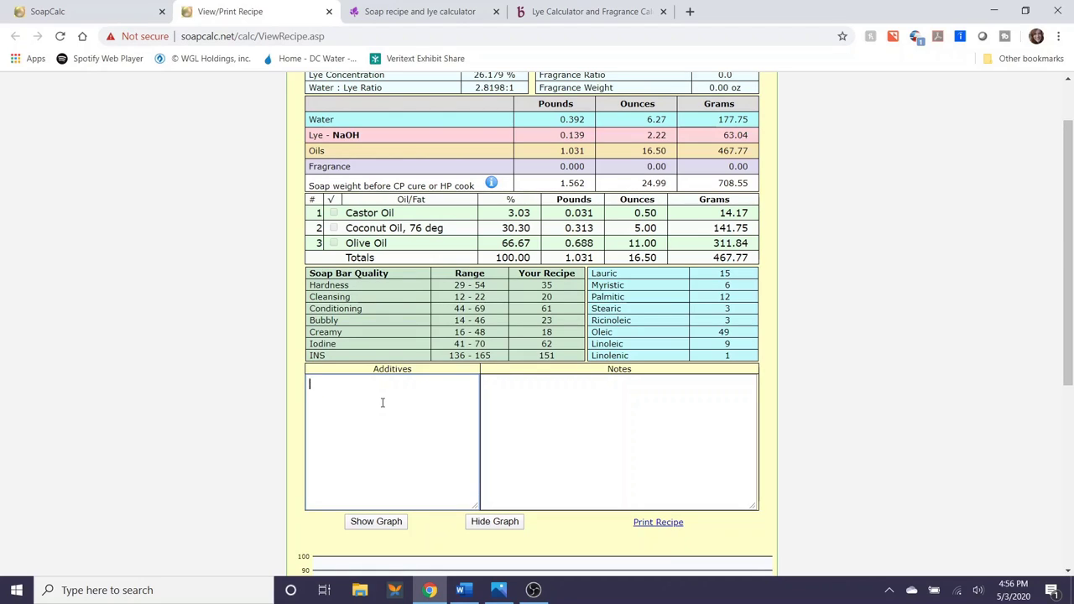
text(Colors: purple and goald)
key(BackSpace)
key(BackSpace)
text(ld)
key(Return)
text(Fragrance: no)
Write the recipe note "Very long curing time, for example. Creamy, smooth, lather.".
click(554, 394)
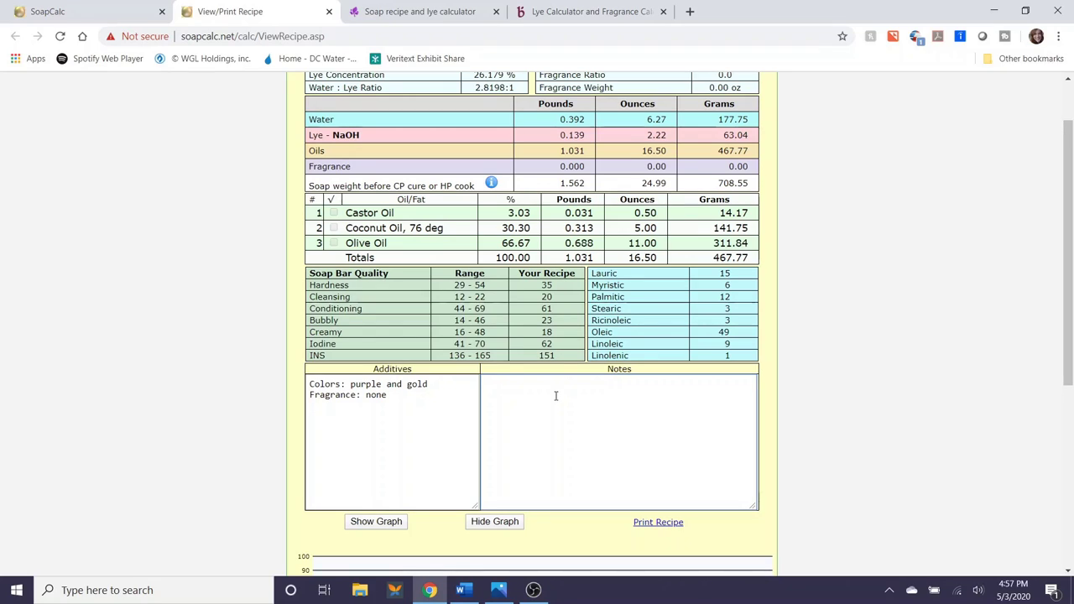
text(Very long curing time)
text(, for exmple.)
key(BackSpace)
key(BackSpace)
key(BackSpace)
text(ample.  Cre)
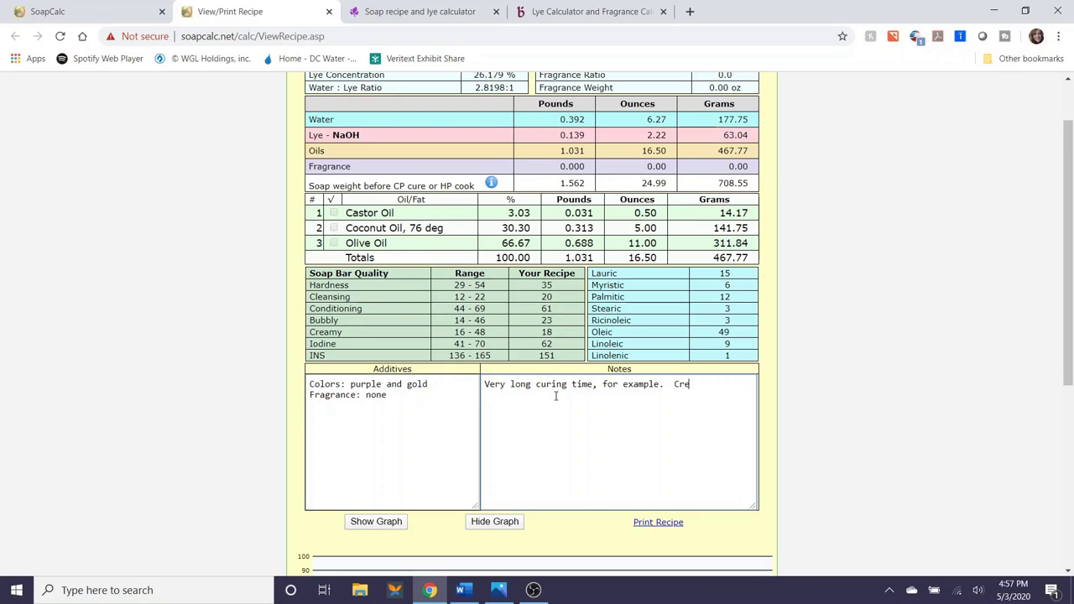
text(my)
key(BackSpace)
key(BackSpace)
text(amy, smooth, lather.)
Review the graphs below the notes and close the recipe report to return to the calculator.
scroll(520, 409, down, 3)
scroll(434, 347, down, 2)
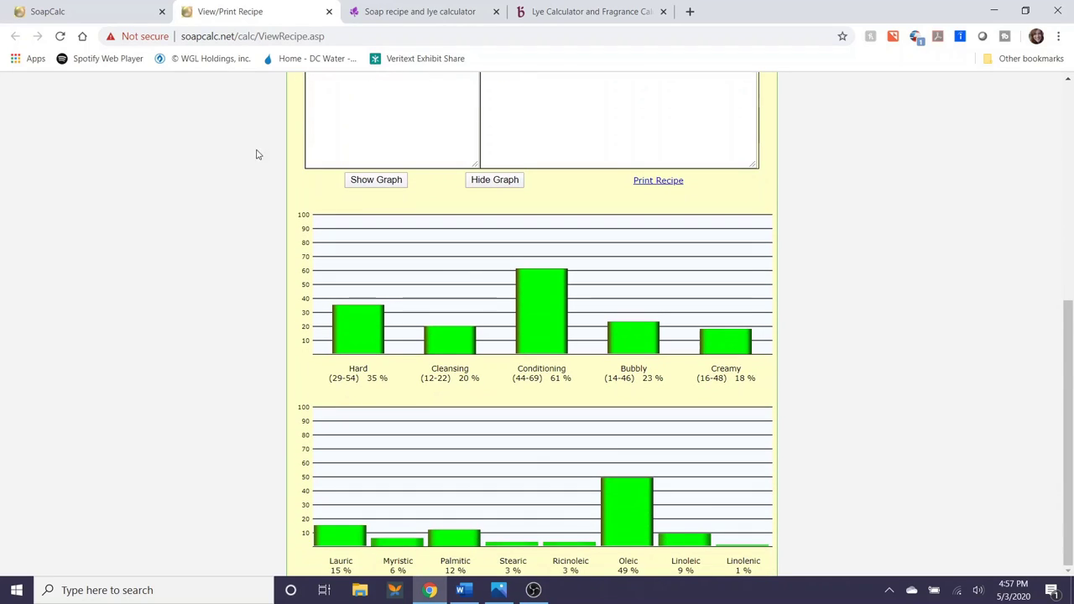
click(329, 11)
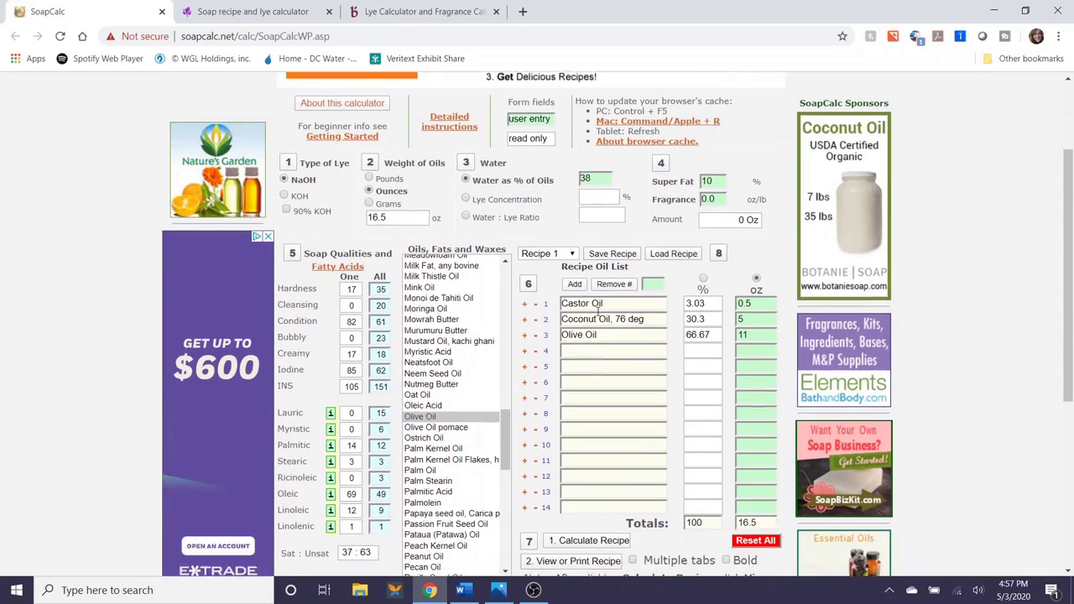
Set Castor Oil's weight to 1 oz and recalculate the recipe.
scroll(598, 310, down, 1)
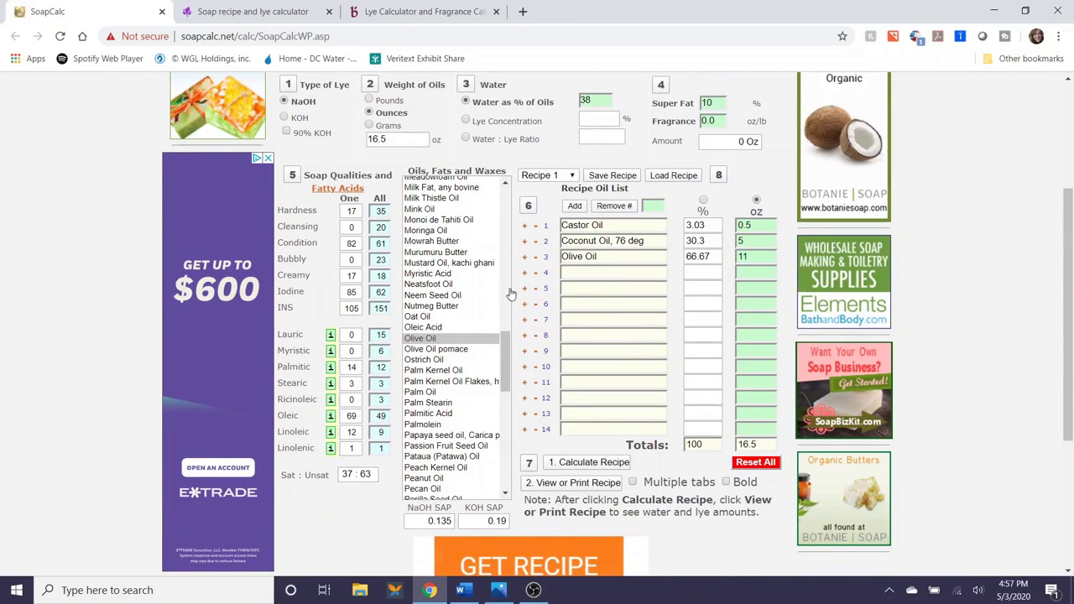
double_click(752, 225)
text(1)
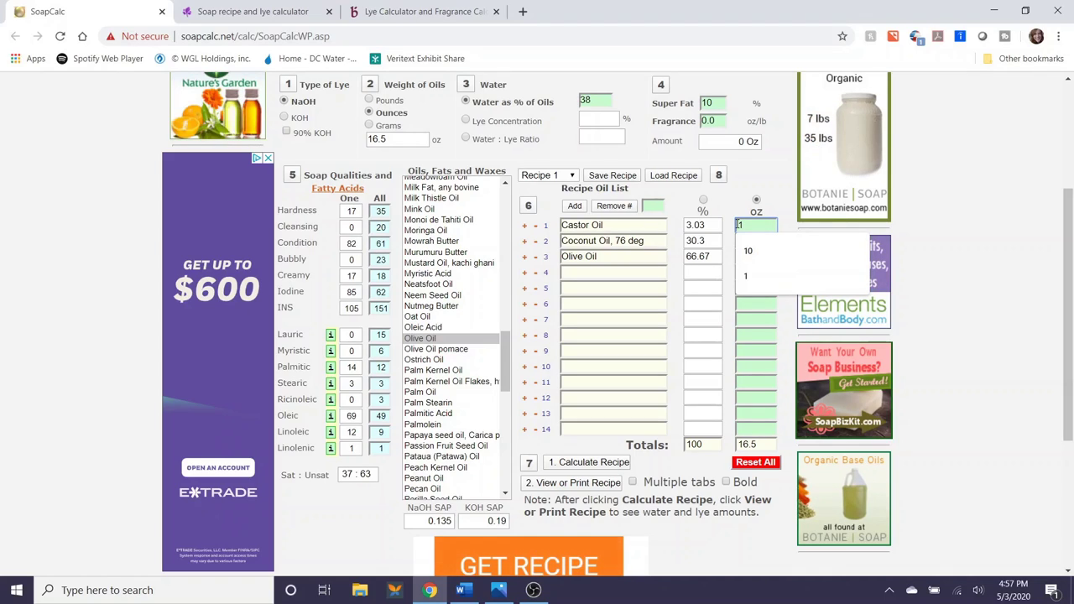
click(701, 411)
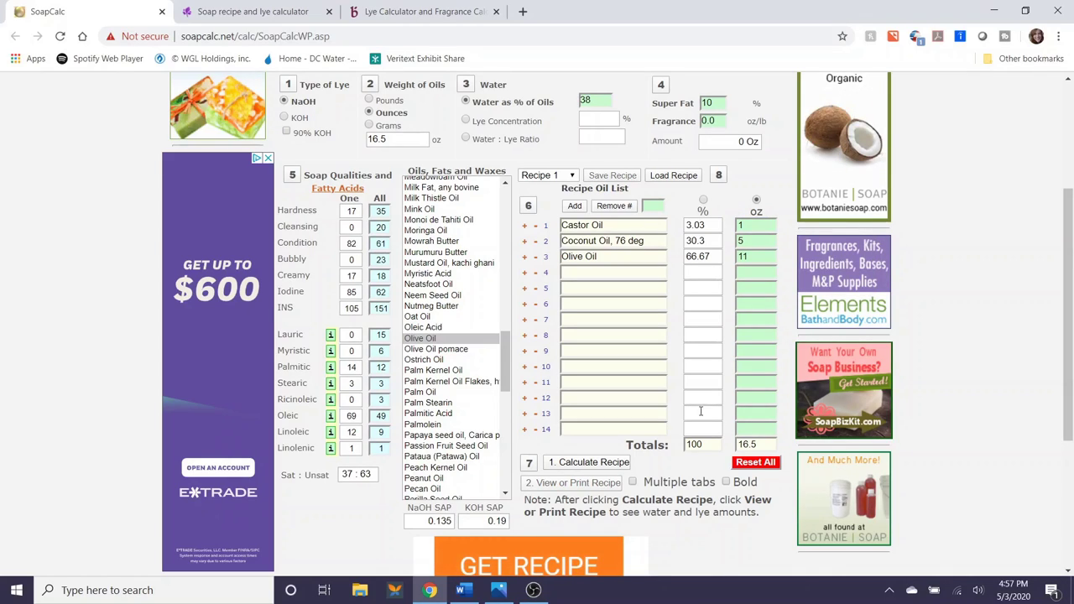
click(622, 463)
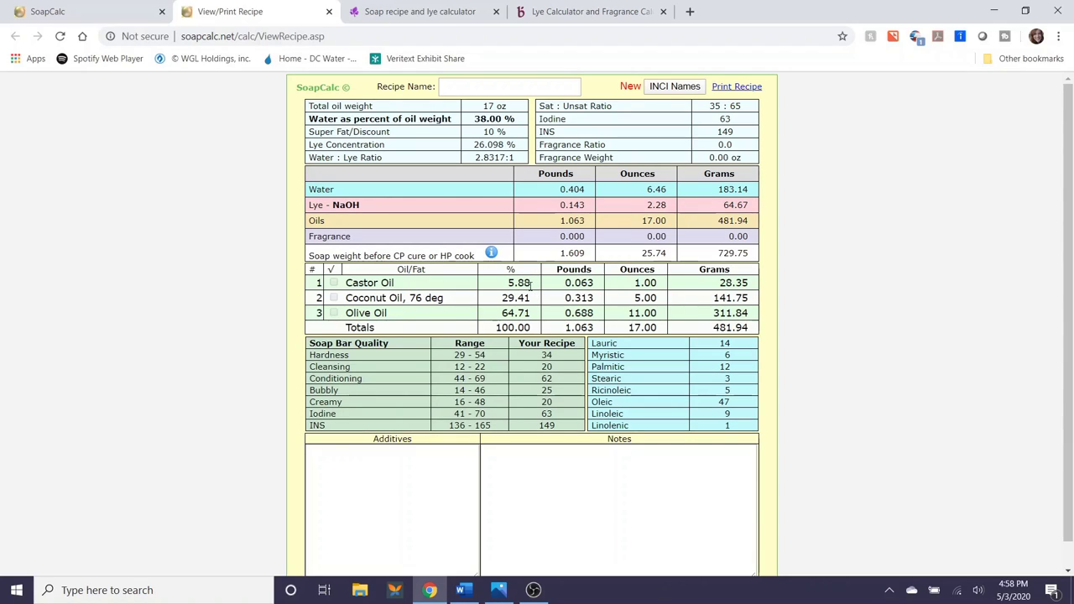
Review the water and lye weights in ounces and the rest of the recalculated recipe report.
drag(645, 191, 668, 208)
scroll(661, 222, down, 2)
scroll(646, 276, up, 2)
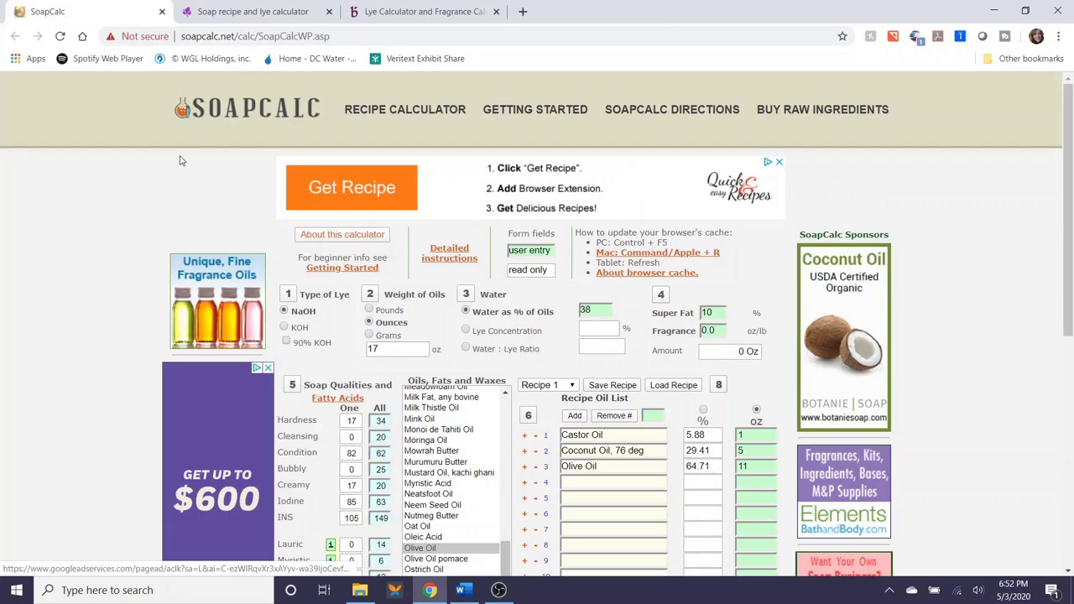
Switch to TheSoapCalculator.com, try the different measuring options for the oils, and settle on ounces (oz).
click(222, 7)
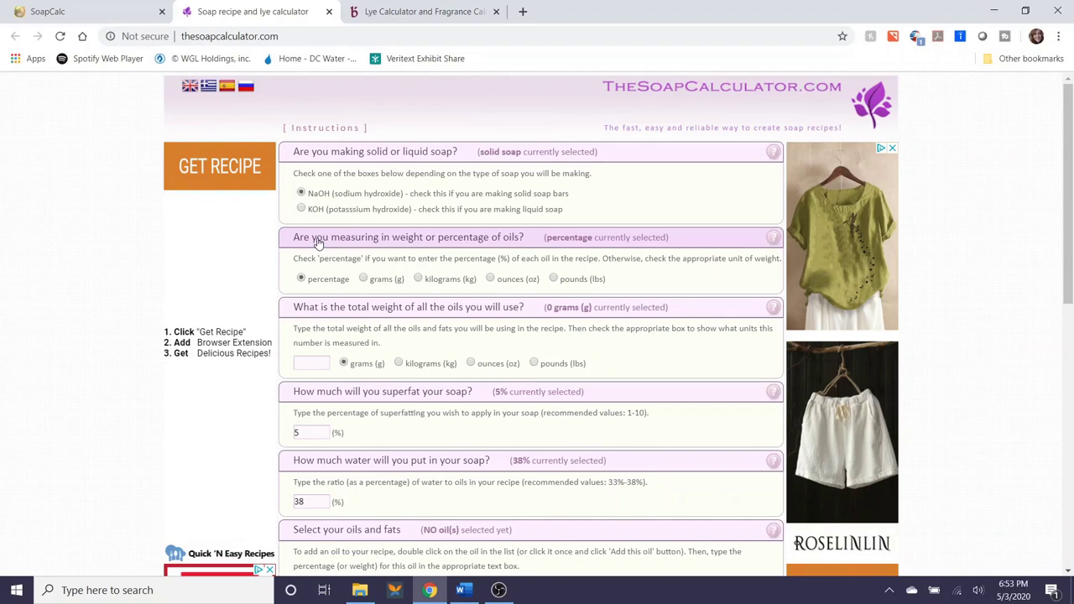
click(363, 278)
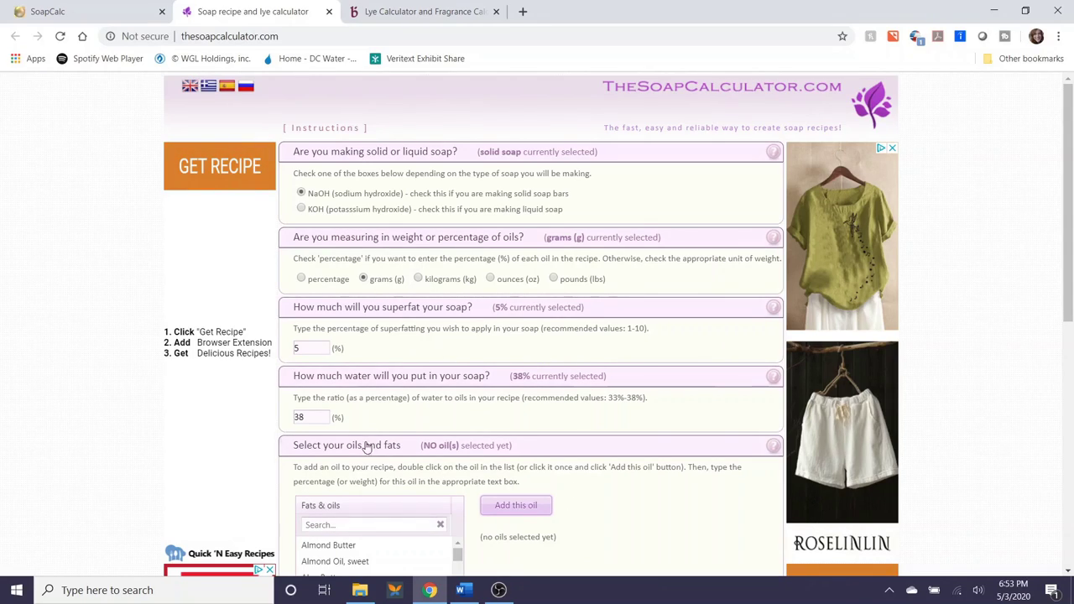
click(420, 280)
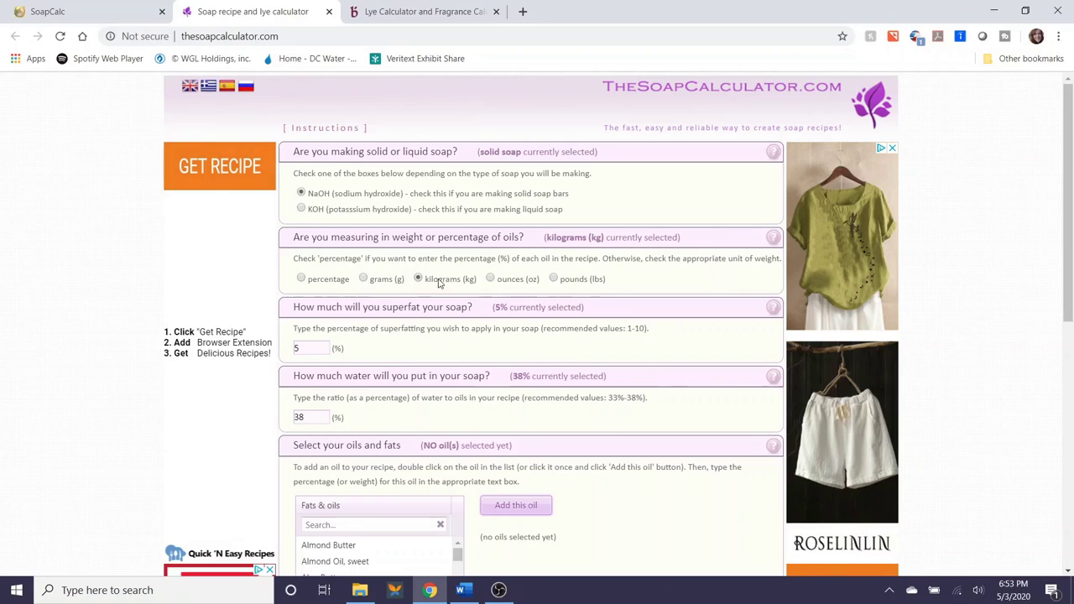
click(491, 278)
click(553, 278)
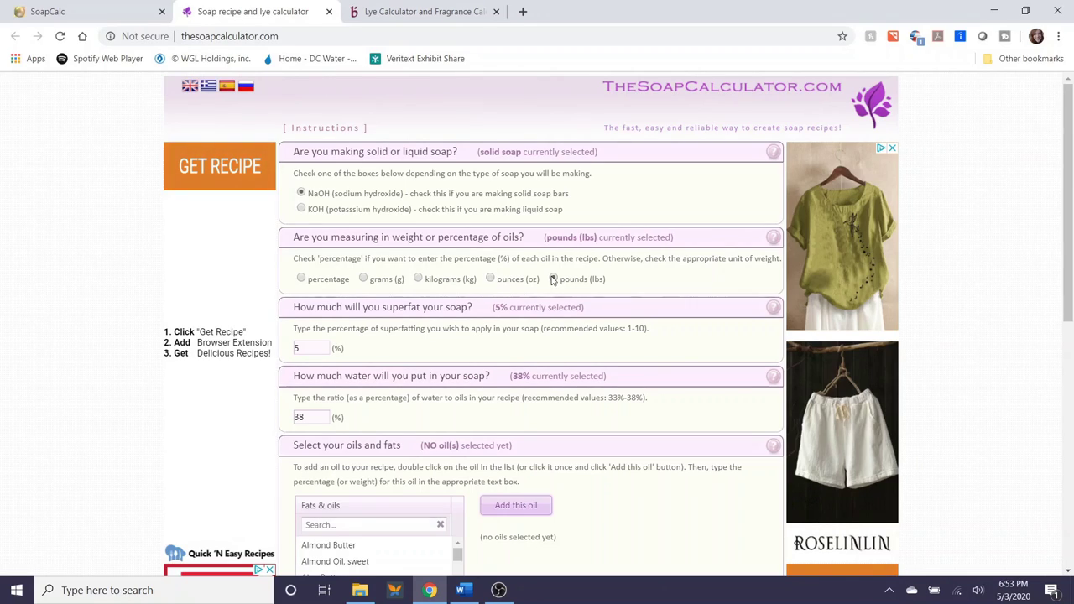
click(301, 279)
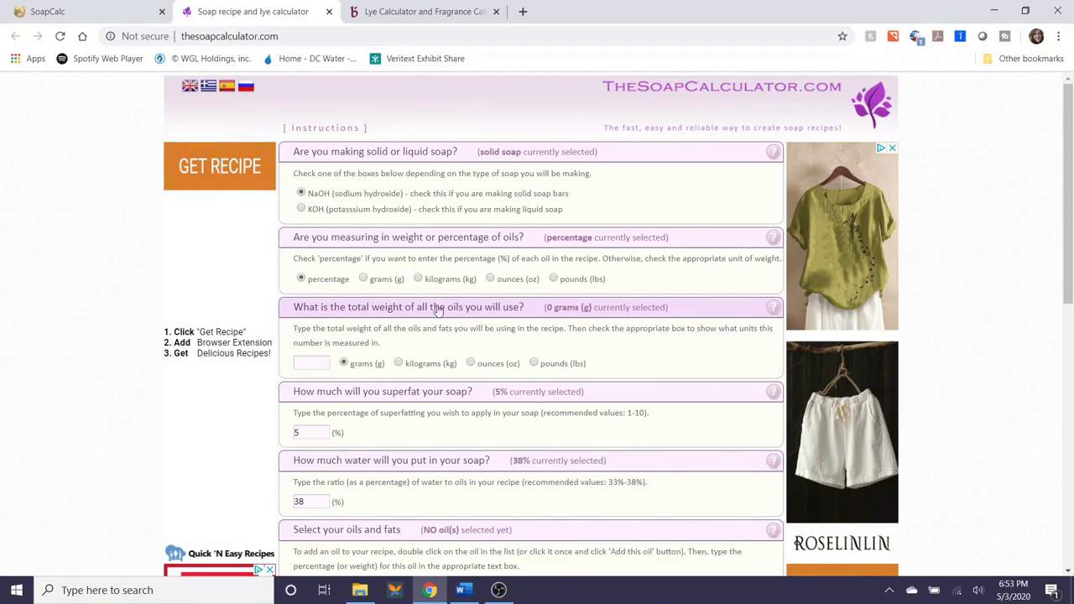
click(490, 281)
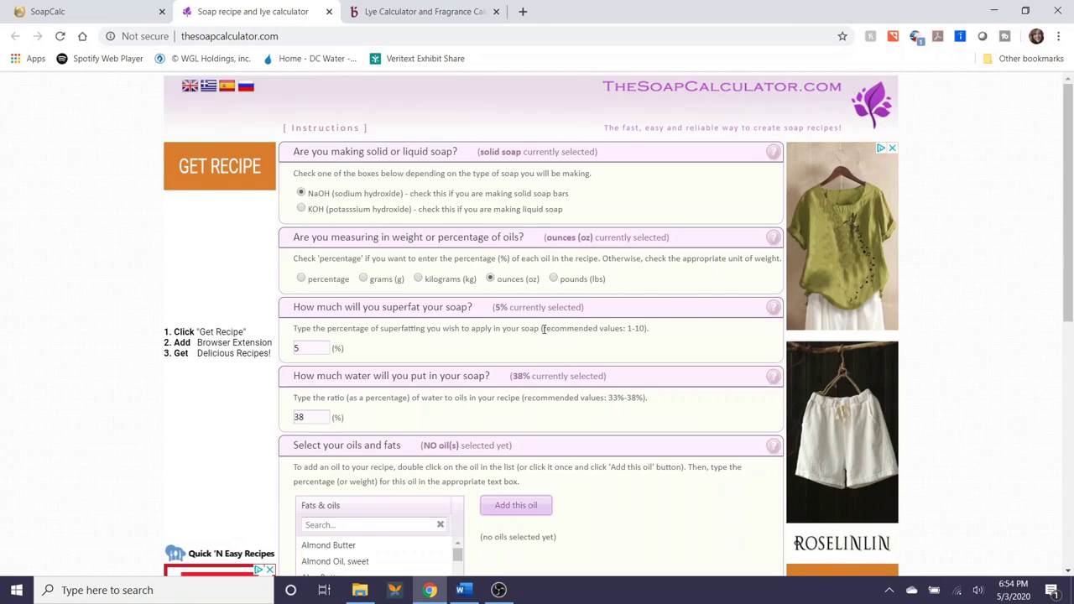
Check the recommended superfatting range and set the superfat percentage to 10%.
drag(544, 329, 646, 328)
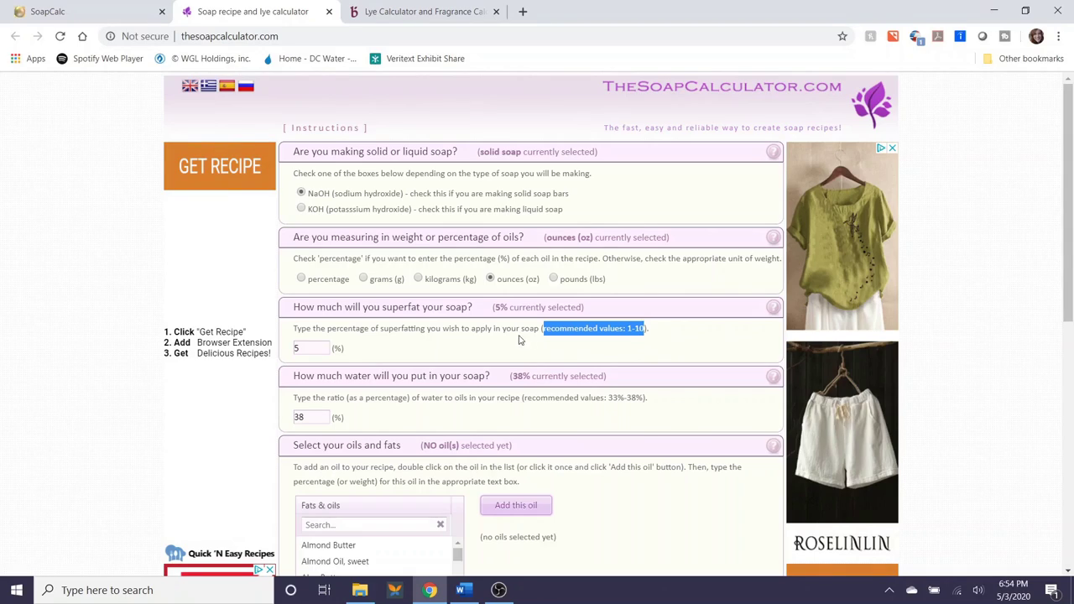
click(435, 352)
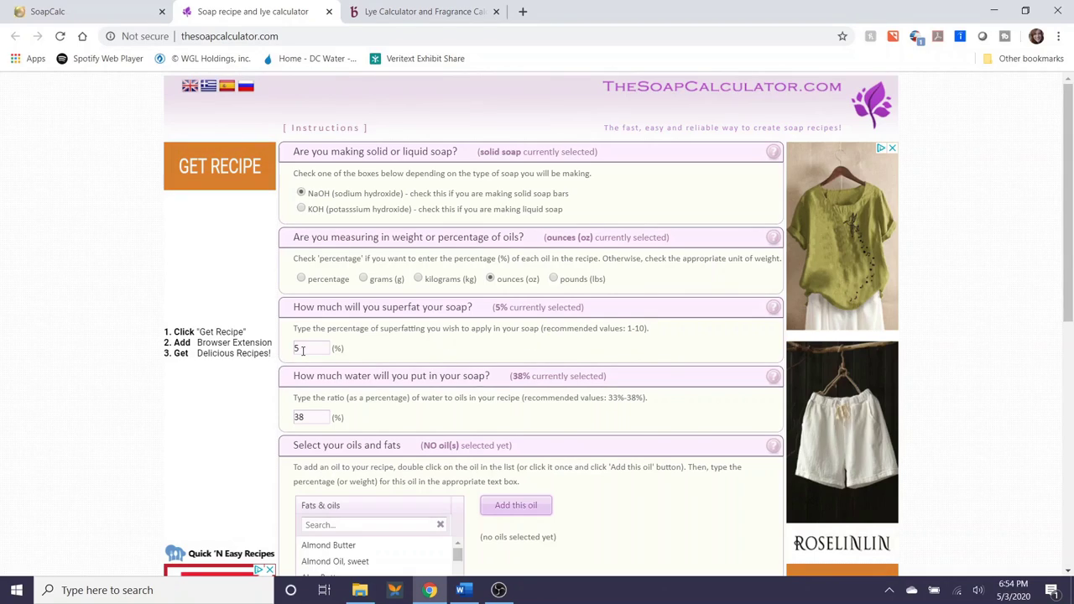
double_click(303, 351)
text(10)
Check the recommended water range and try a water ratio of 25%.
scroll(461, 339, down, 1)
scroll(462, 339, down, 1)
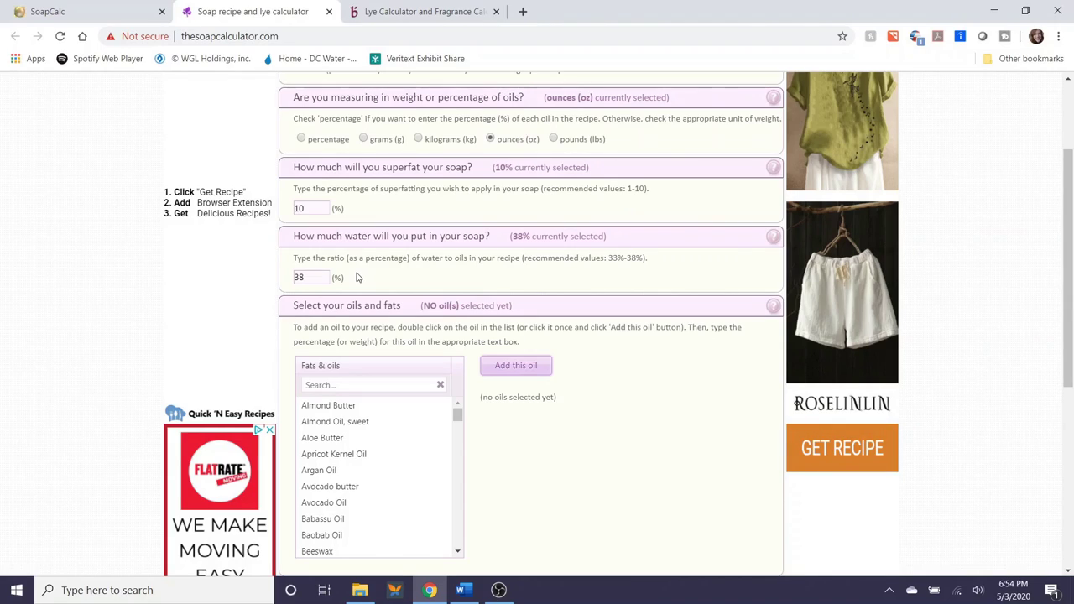
drag(522, 258, 647, 261)
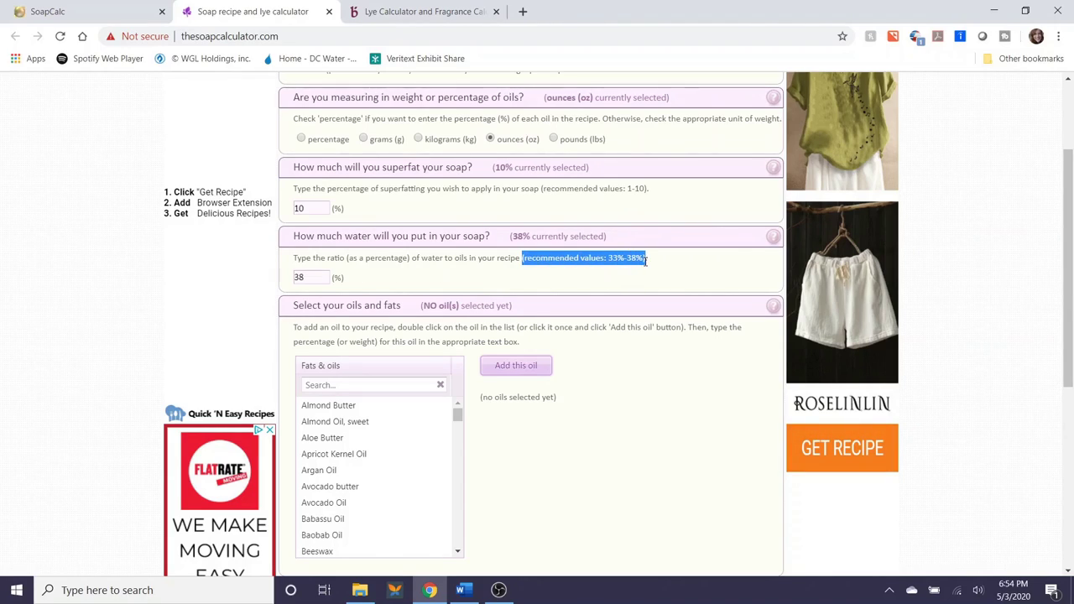
click(463, 279)
drag(327, 278, 283, 283)
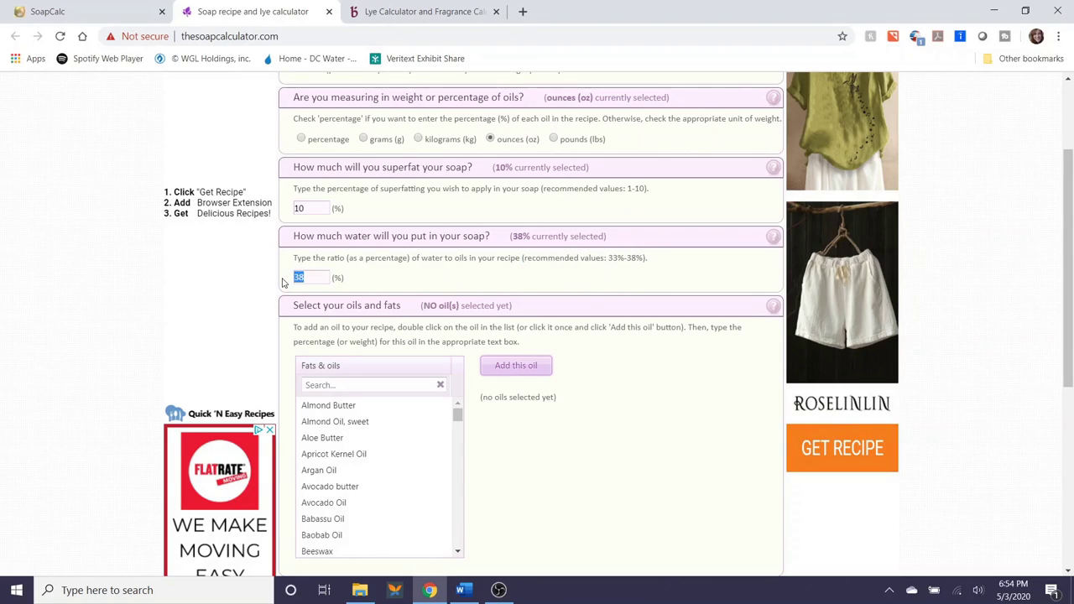
text(25)
click(423, 279)
scroll(457, 273, down, 1)
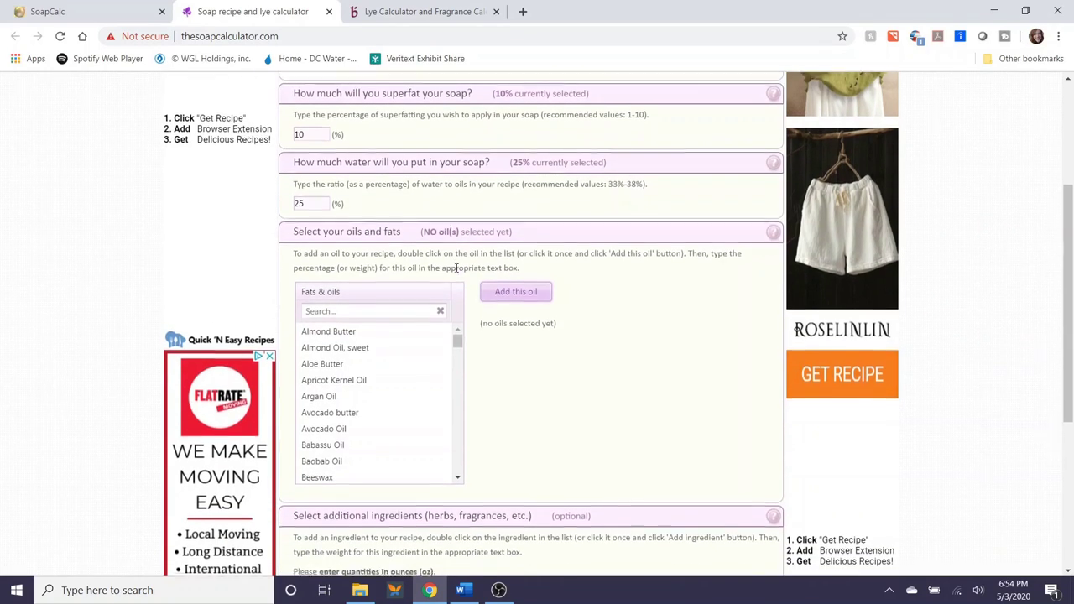
Set the water ratio back to 38%.
scroll(357, 180, down, 1)
drag(313, 134, 288, 140)
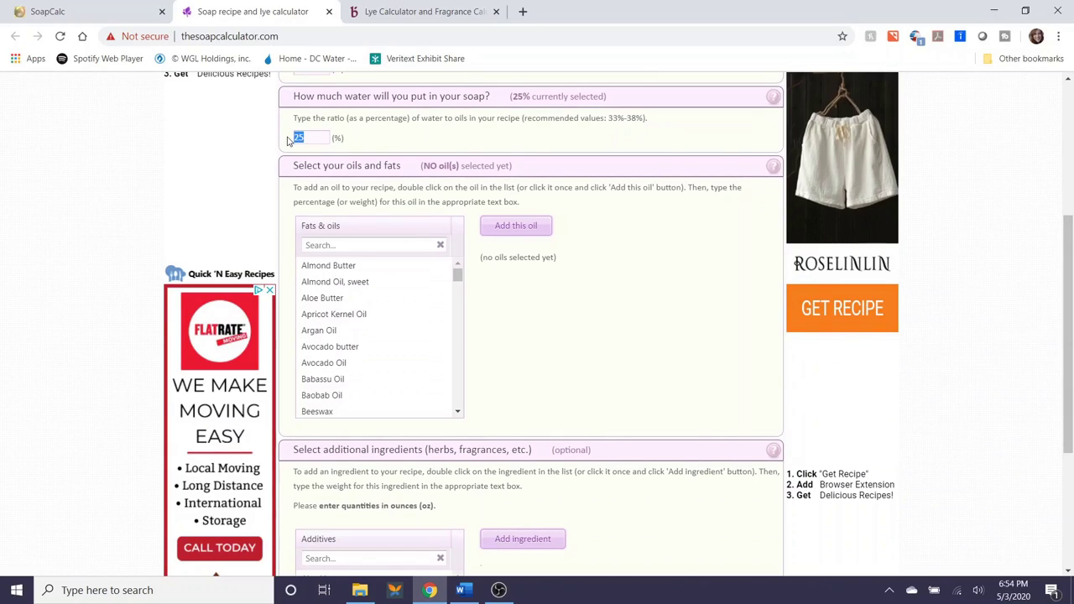
text(38)
Find Castor Oil among the fats and oils and add it to the recipe.
scroll(345, 363, down, 3)
scroll(347, 356, down, 2)
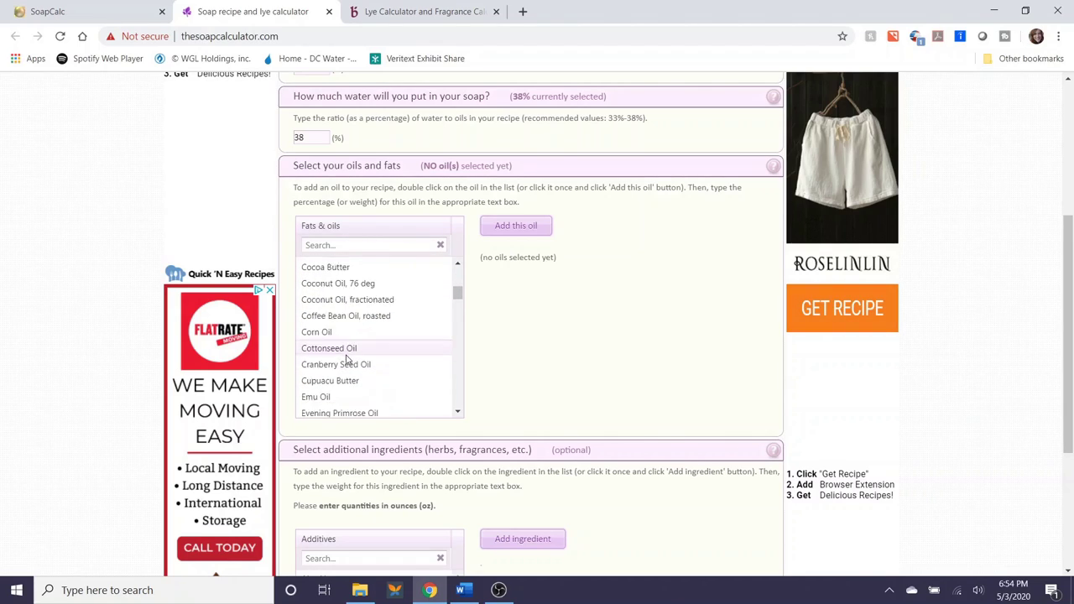
scroll(351, 346, up, 2)
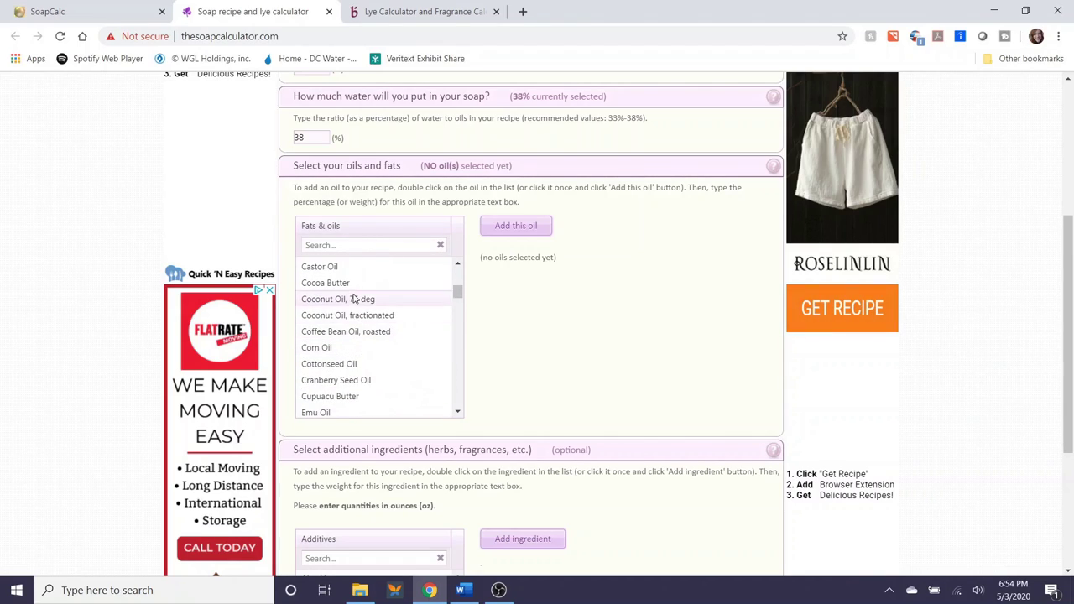
scroll(355, 306, up, 1)
click(329, 336)
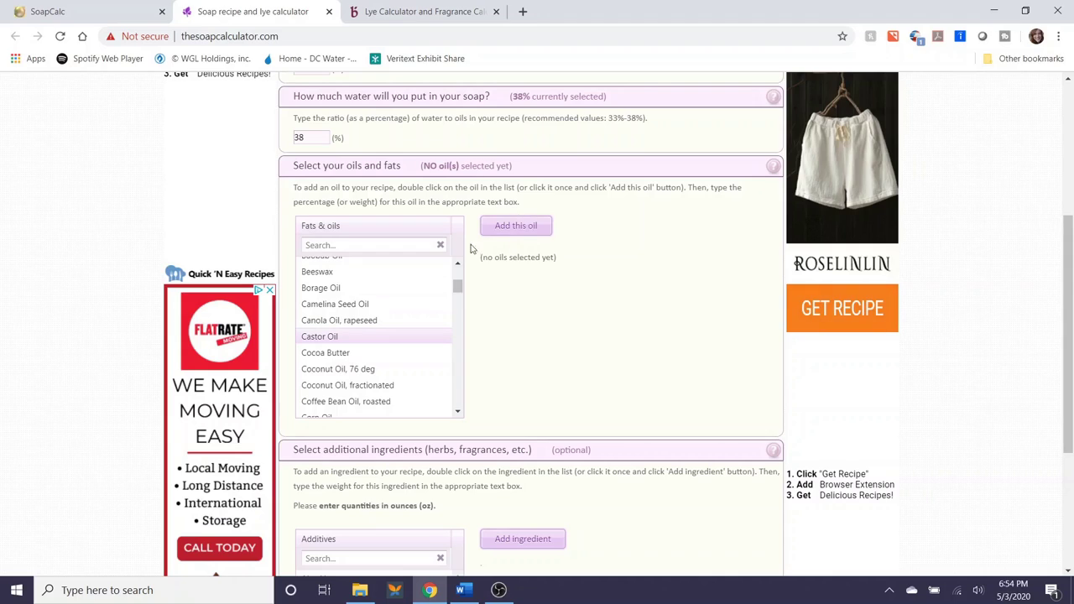
click(507, 225)
Add Coconut Oil, 76 deg and Olive Oil to the recipe's selected oils.
scroll(338, 356, down, 1)
click(335, 299)
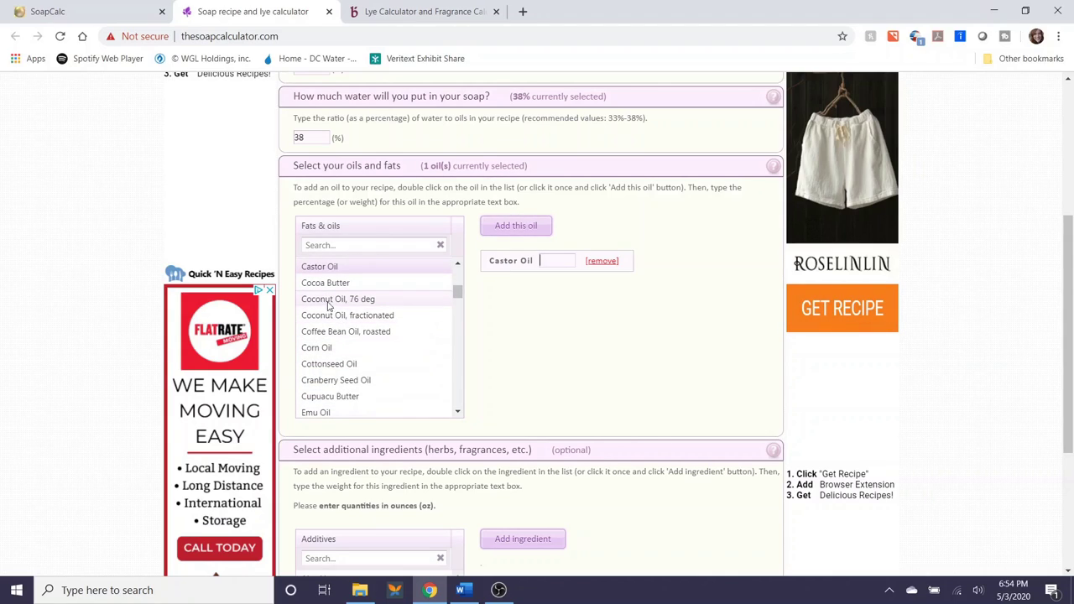
click(503, 227)
scroll(373, 323, down, 1)
scroll(373, 323, down, 3)
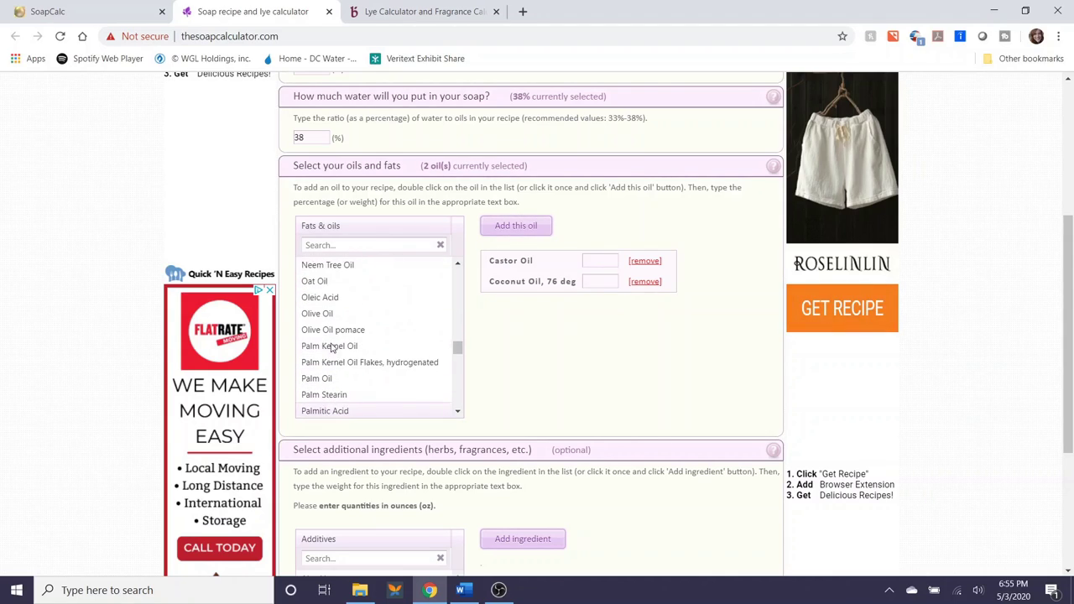
click(325, 316)
click(503, 230)
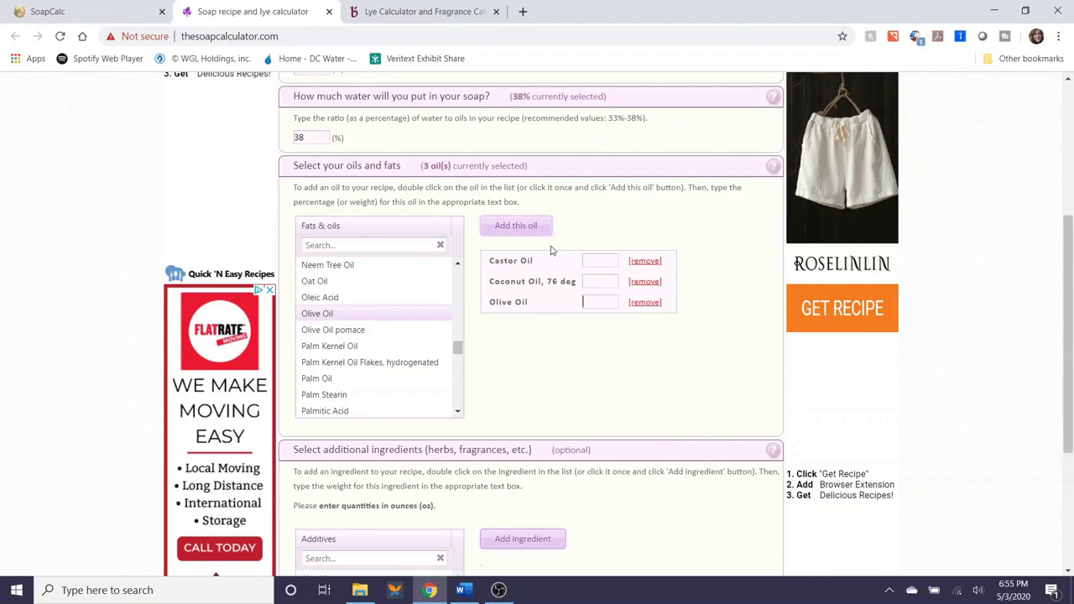
Set the oil weights to 0.5 oz Castor Oil, 5 oz Coconut Oil, 76 deg and 11 oz Olive Oil.
click(592, 261)
text(0.5)
click(598, 281)
text(5)
text(11)
Browse the optional additives for the herbs, essential oils and other ingredients on offer.
scroll(596, 336, down, 1)
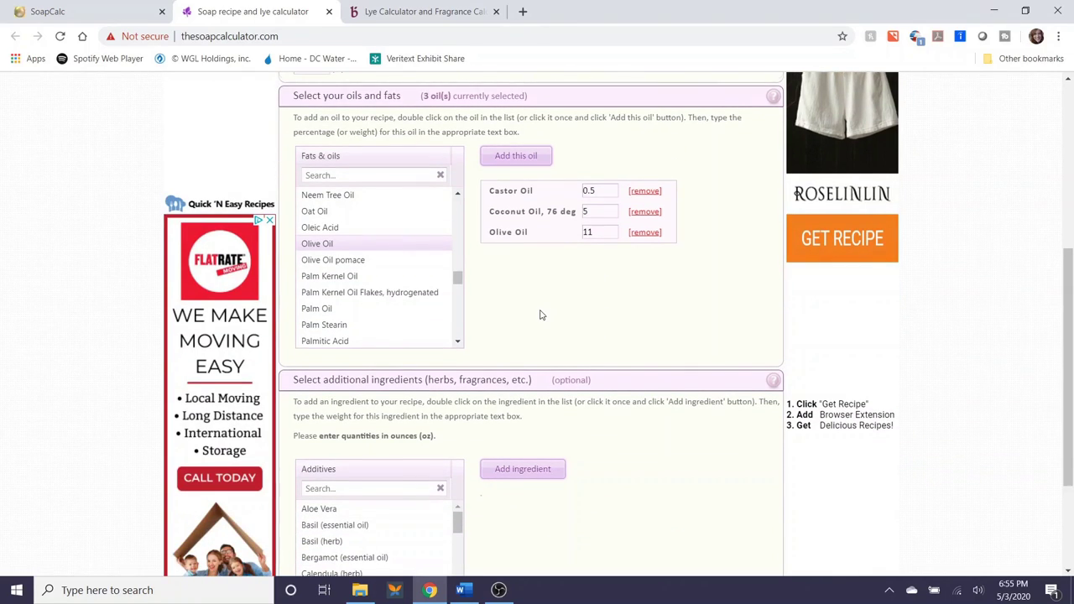
scroll(542, 311, down, 2)
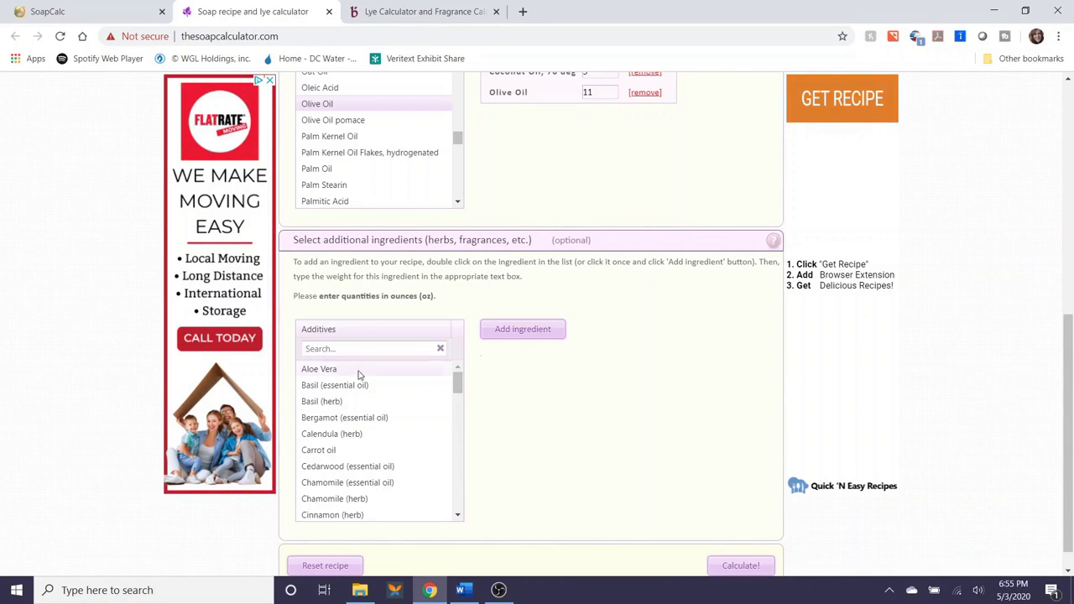
scroll(338, 383, down, 5)
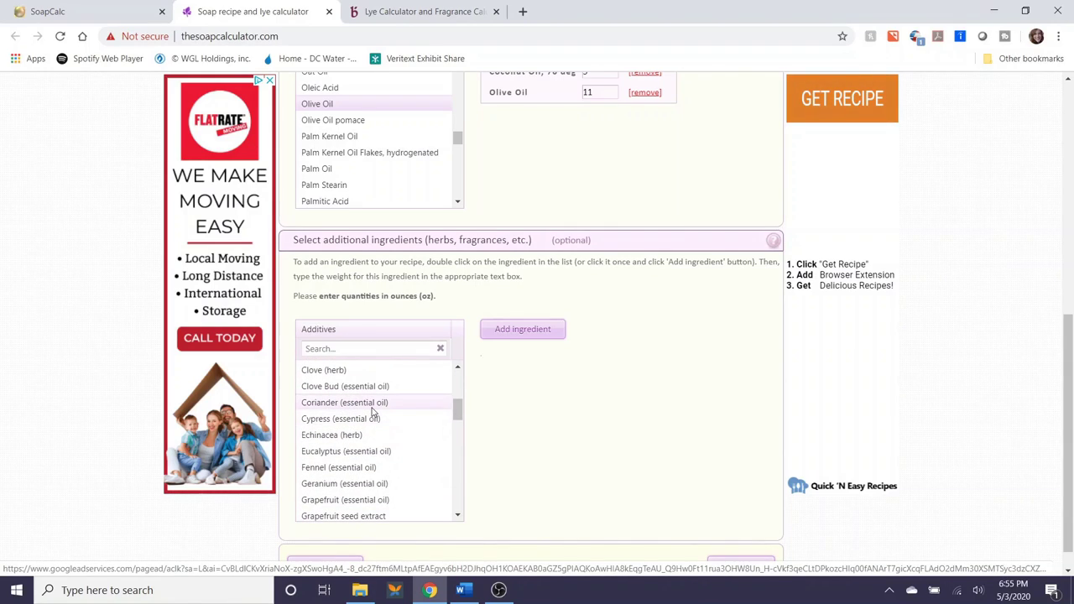
scroll(373, 411, down, 3)
scroll(376, 427, down, 2)
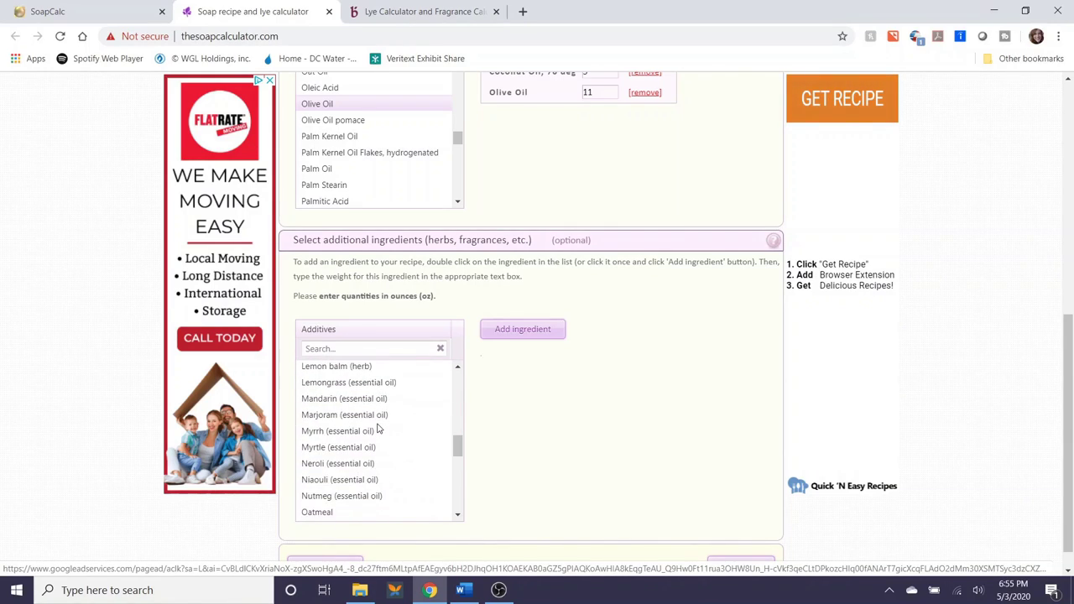
scroll(377, 428, down, 5)
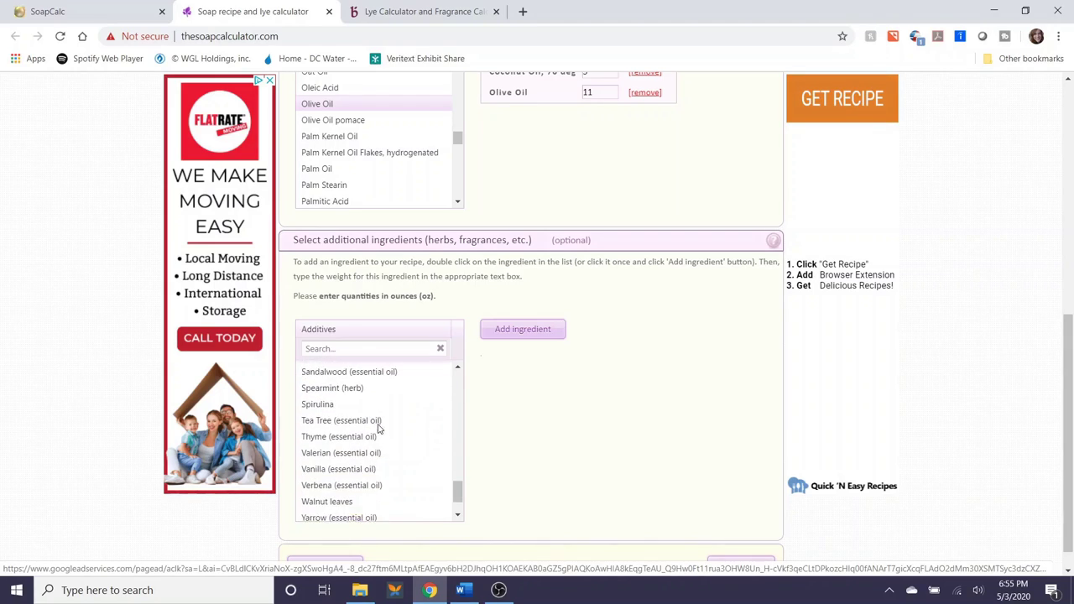
scroll(377, 428, up, 10)
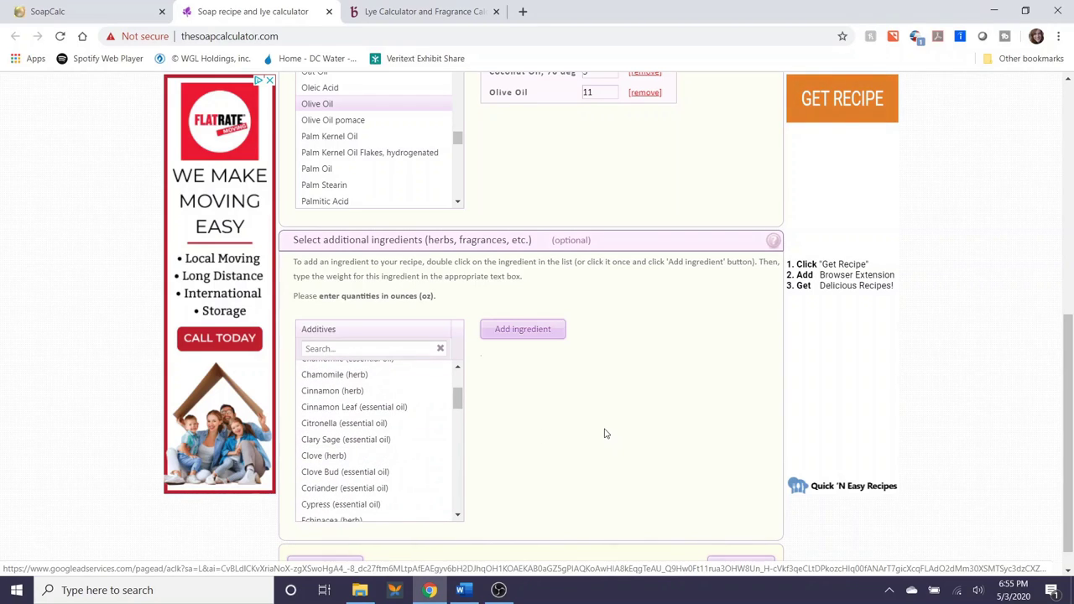
scroll(605, 433, down, 1)
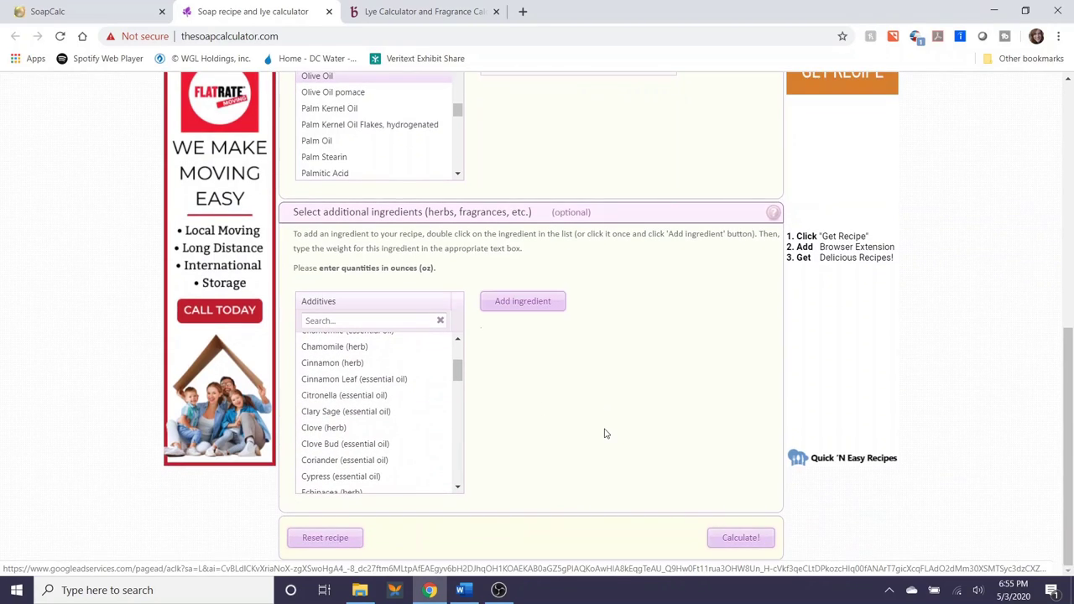
Calculate the recipe and review the water and lye (NaOH) amounts among the basic ingredients.
click(724, 540)
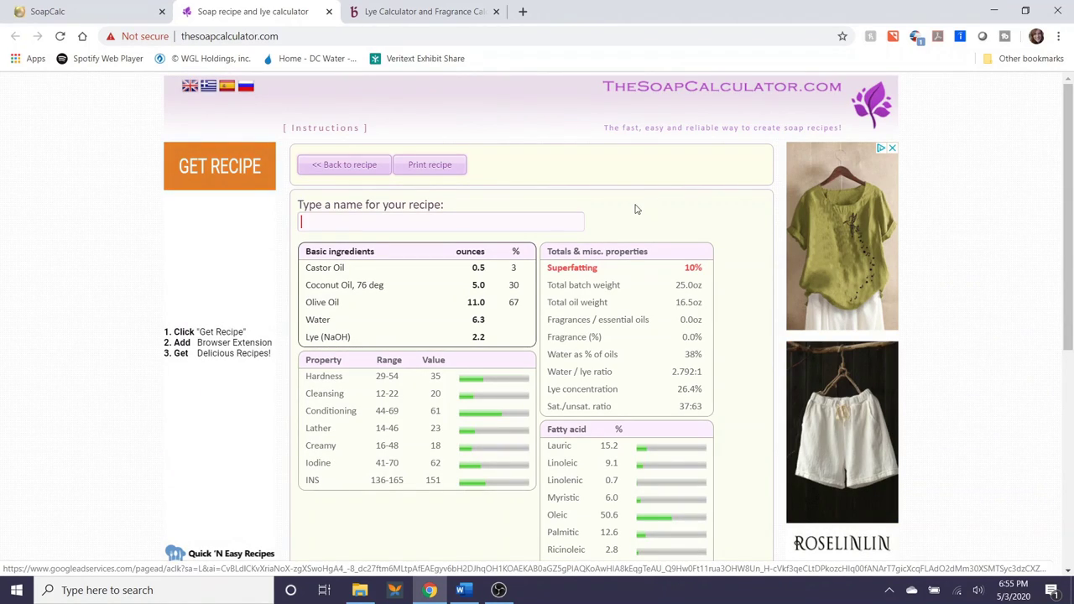
scroll(638, 201, down, 1)
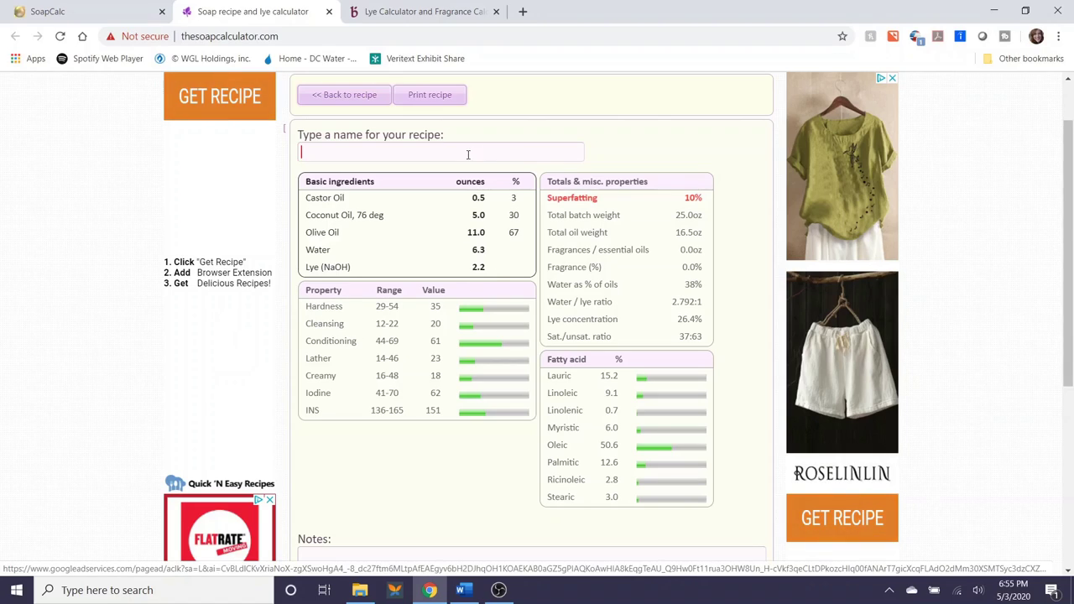
drag(307, 249, 489, 249)
drag(306, 267, 490, 267)
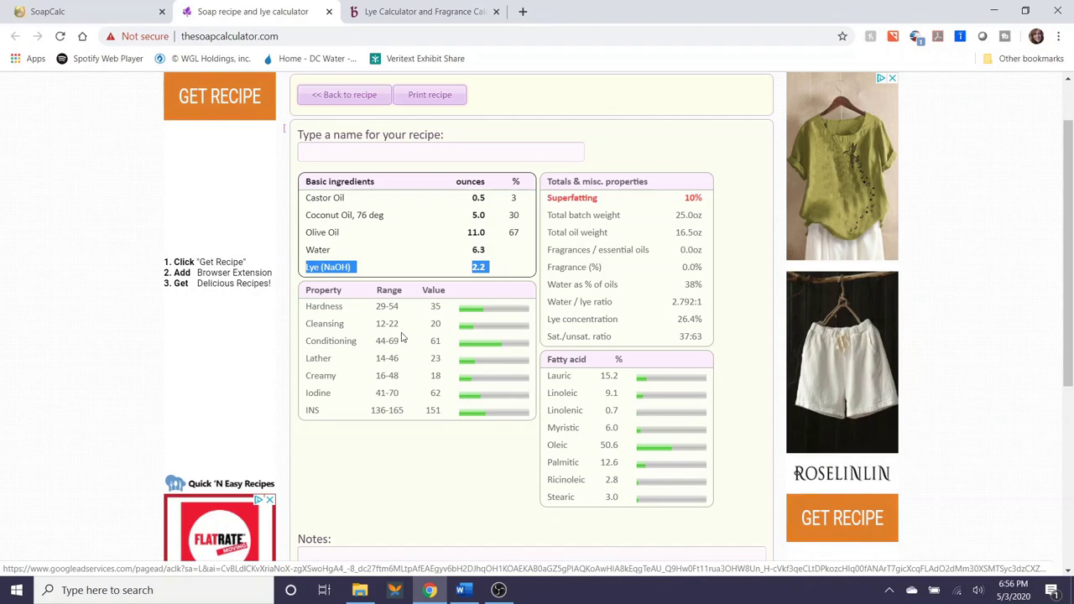
Open the SoapCalc recipe report with Castor Oil at 0.5 oz and compare its water weight in ounces with TheSoapCalculator.com's result.
key(ctrl+shift+Tab)
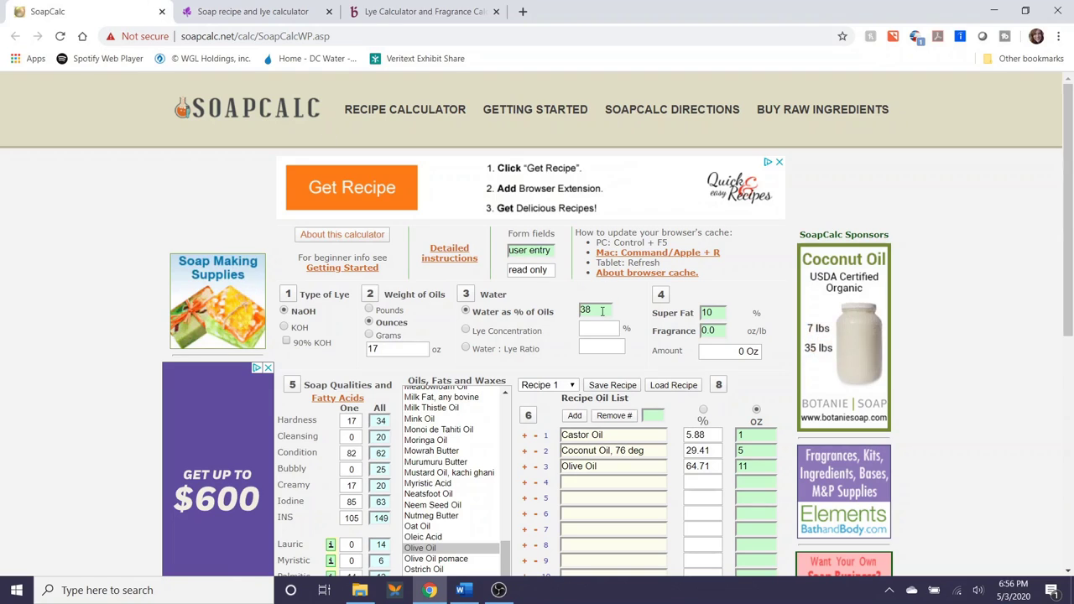
scroll(586, 275, down, 2)
scroll(586, 276, down, 2)
click(579, 551)
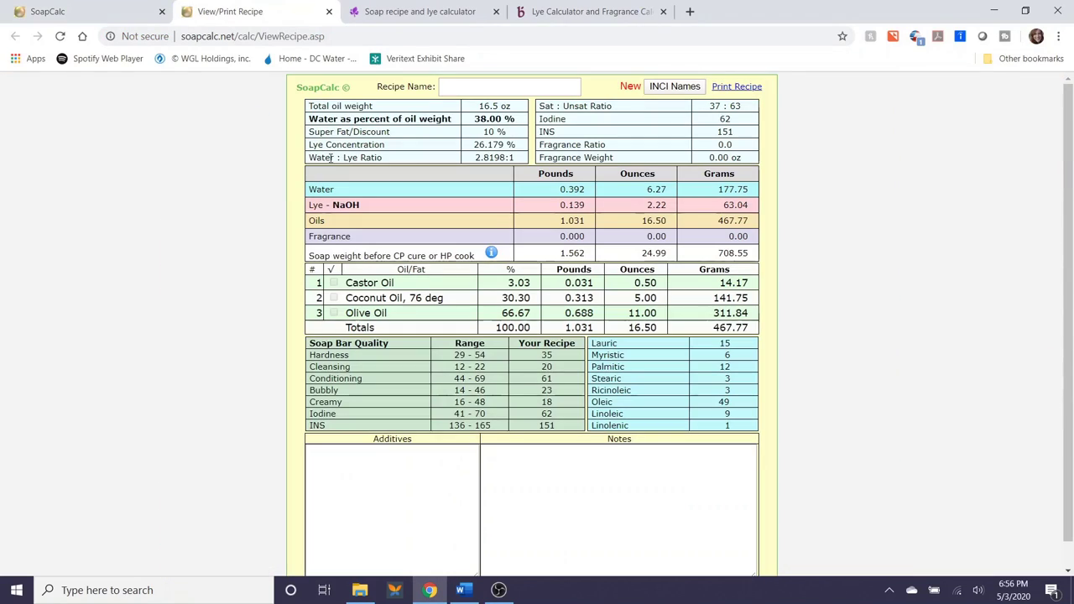
drag(642, 190, 673, 194)
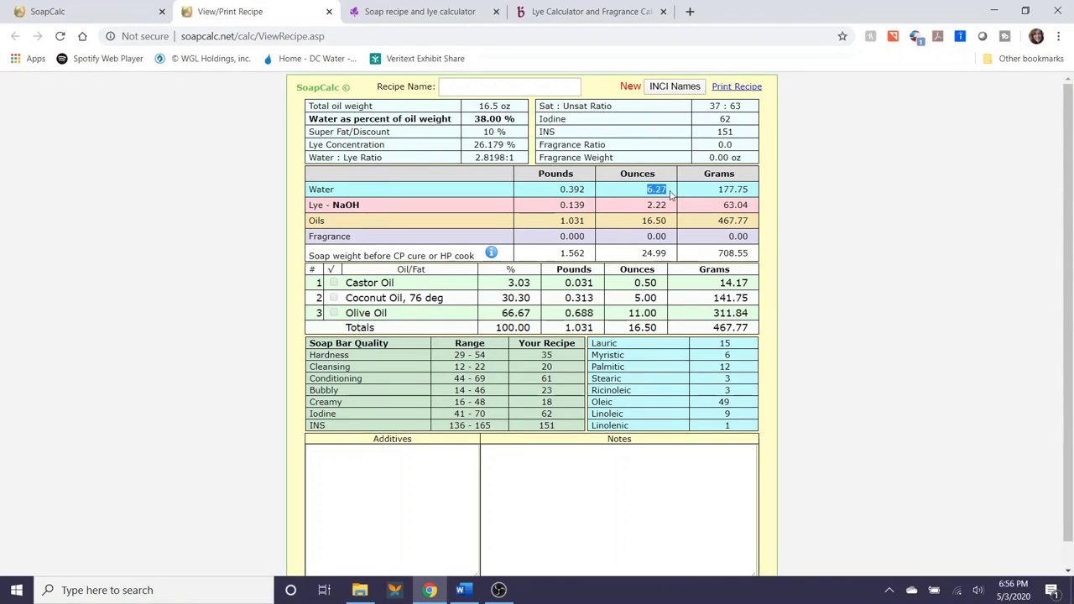
click(419, 11)
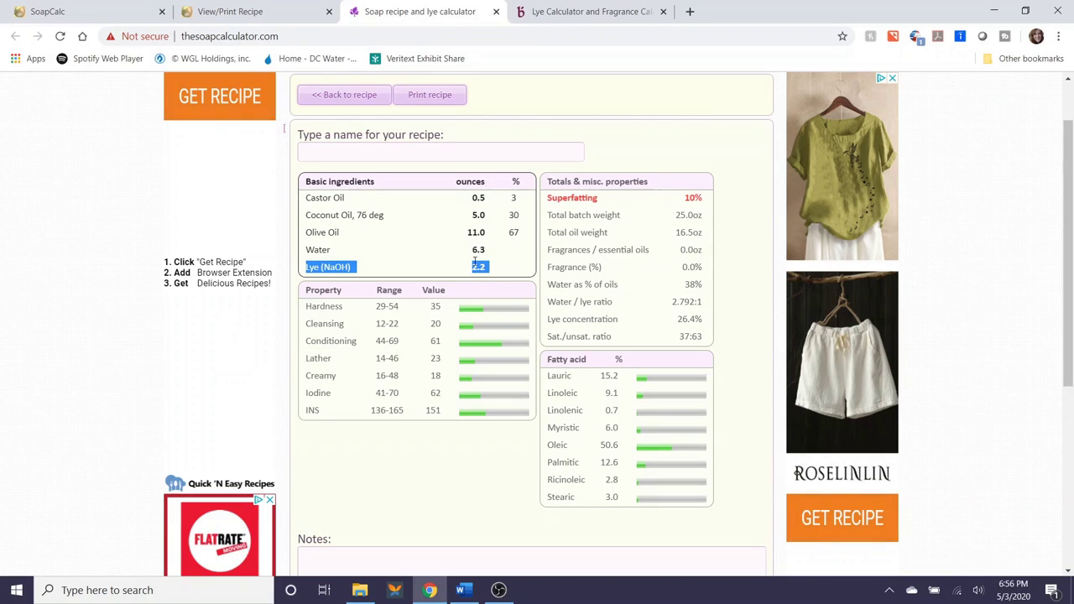
drag(473, 249, 488, 251)
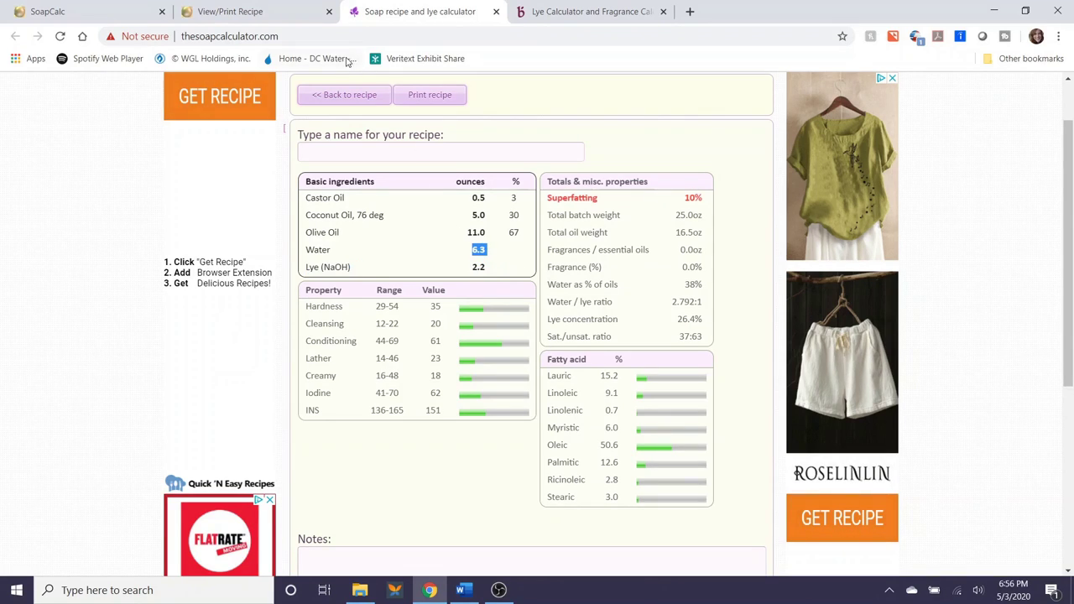
Compare the lye (NaOH) weight in ounces between the SoapCalc recipe report and TheSoapCalculator.com's basic ingredients.
click(238, 7)
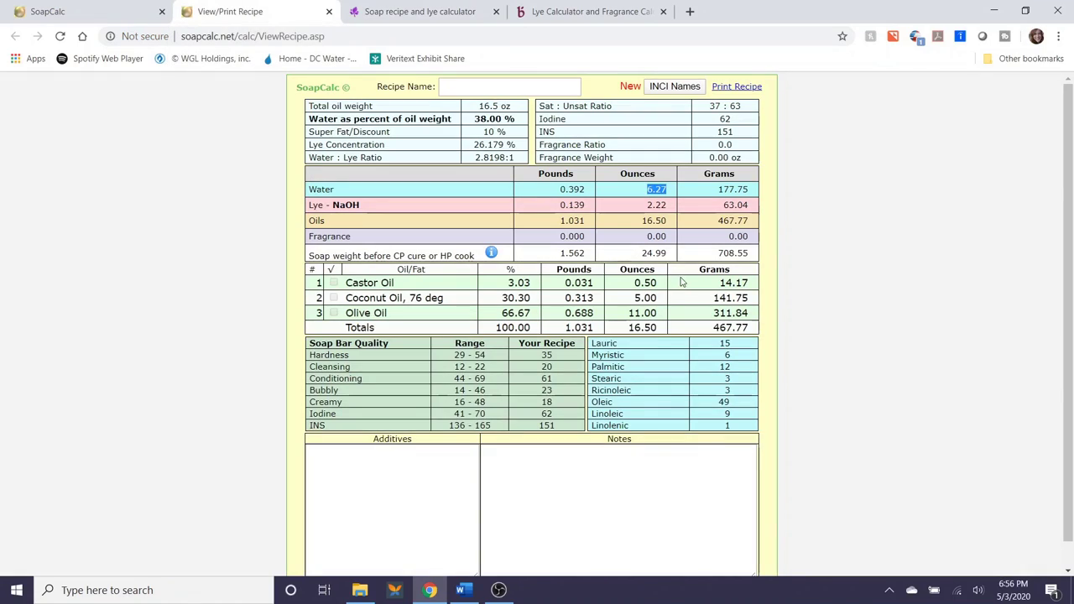
drag(643, 207, 671, 210)
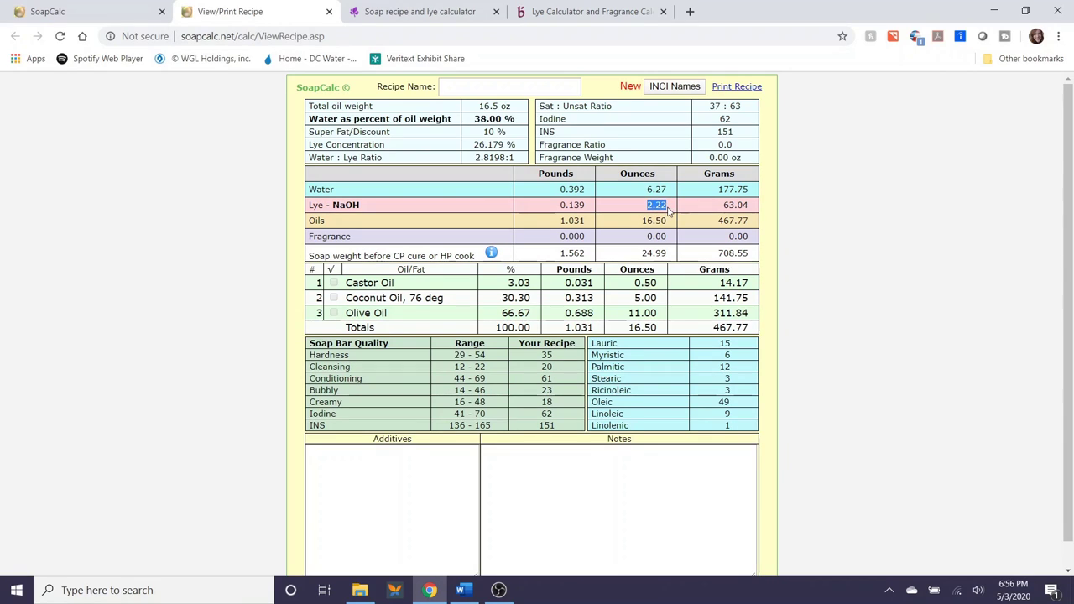
click(427, 12)
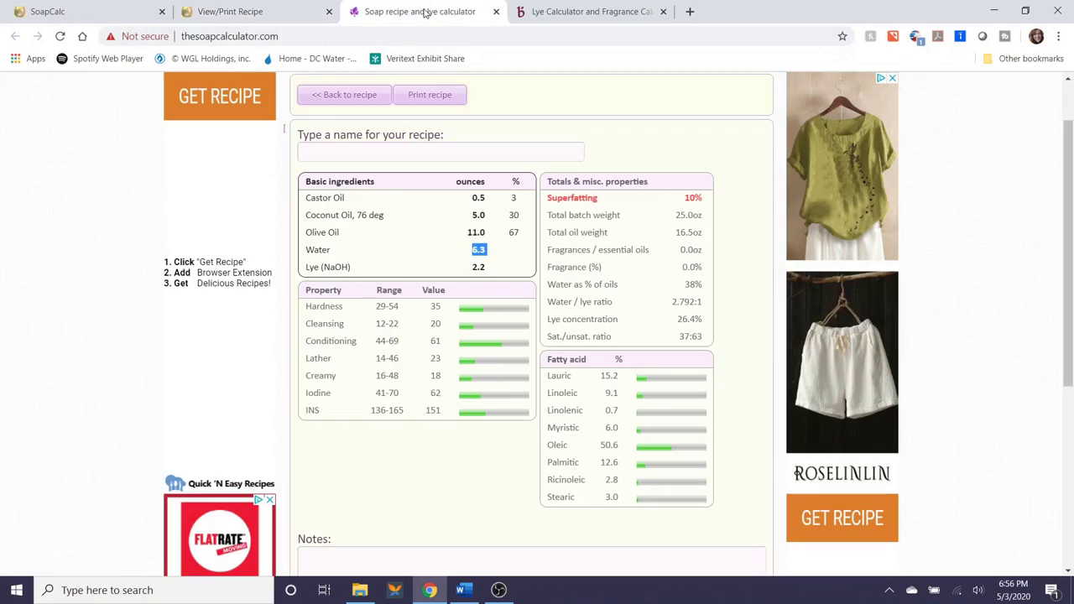
click(474, 267)
drag(474, 266, 488, 267)
click(479, 265)
Compare the soap bar quality values in the SoapCalc report with TheSoapCalculator.com's property table and review the rest of its results.
click(282, 5)
drag(316, 343, 560, 433)
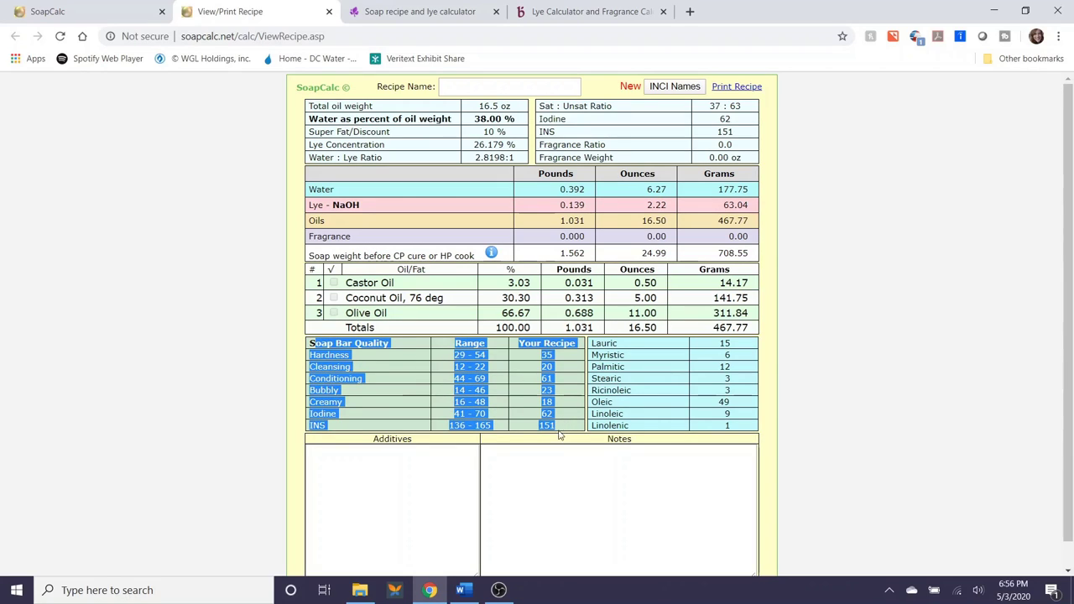
click(558, 437)
click(414, 8)
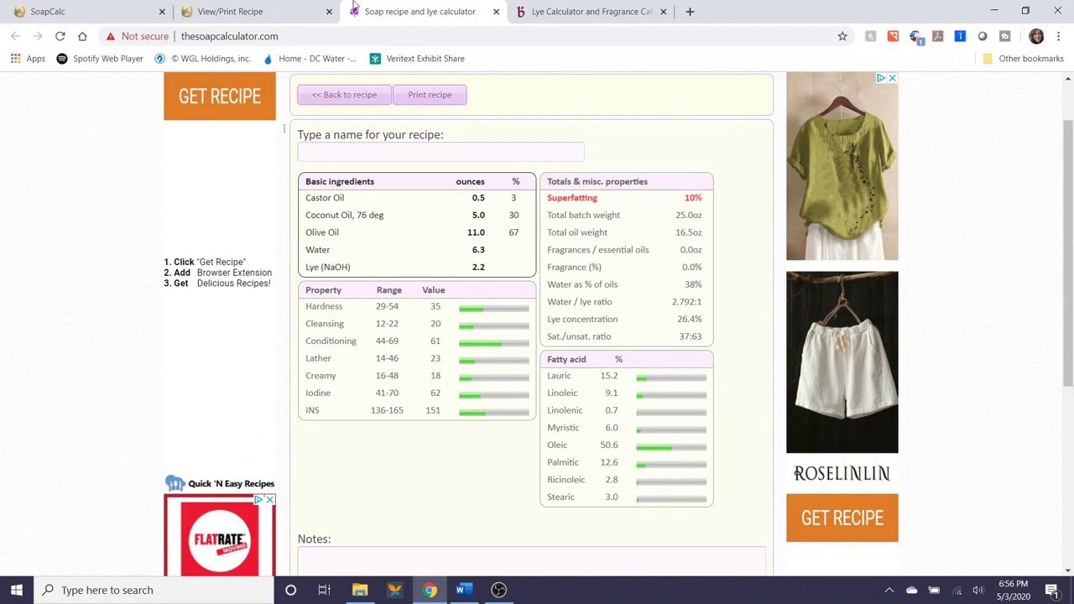
click(316, 7)
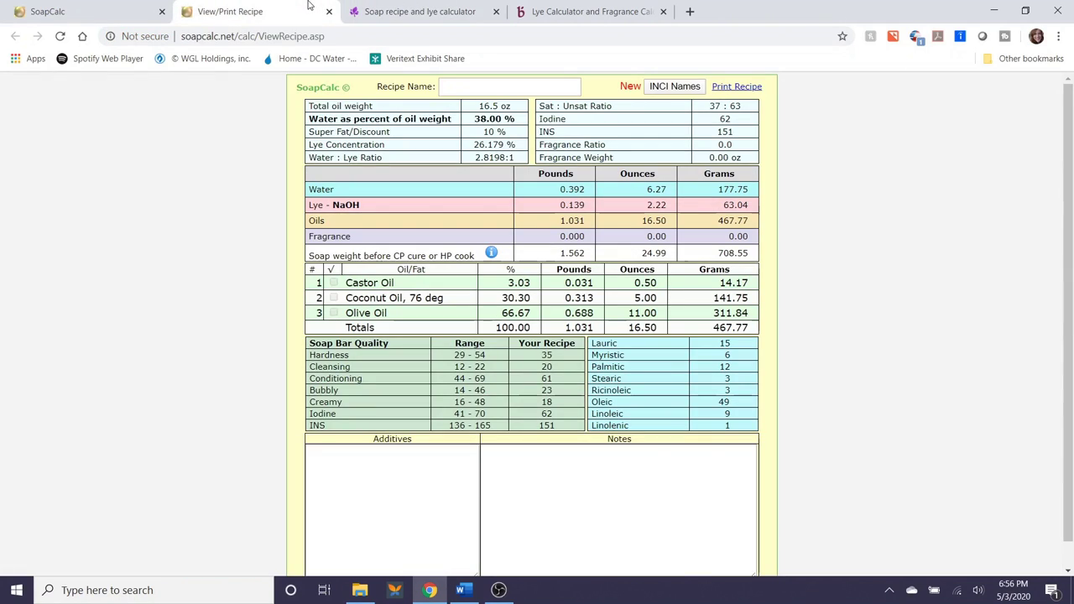
click(447, 7)
scroll(554, 193, up, 1)
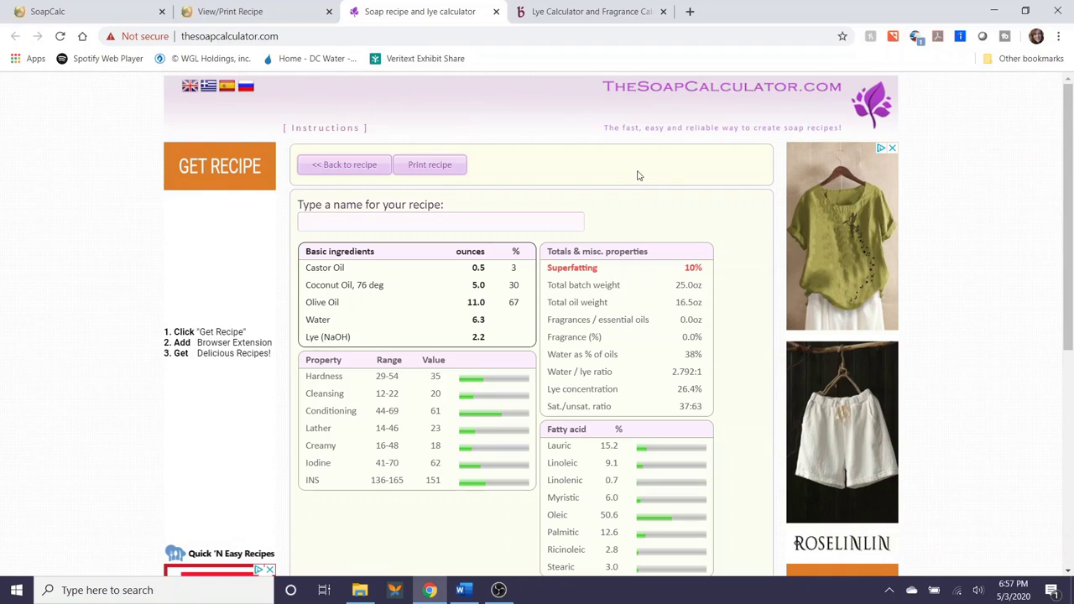
scroll(764, 213, down, 1)
scroll(730, 223, down, 1)
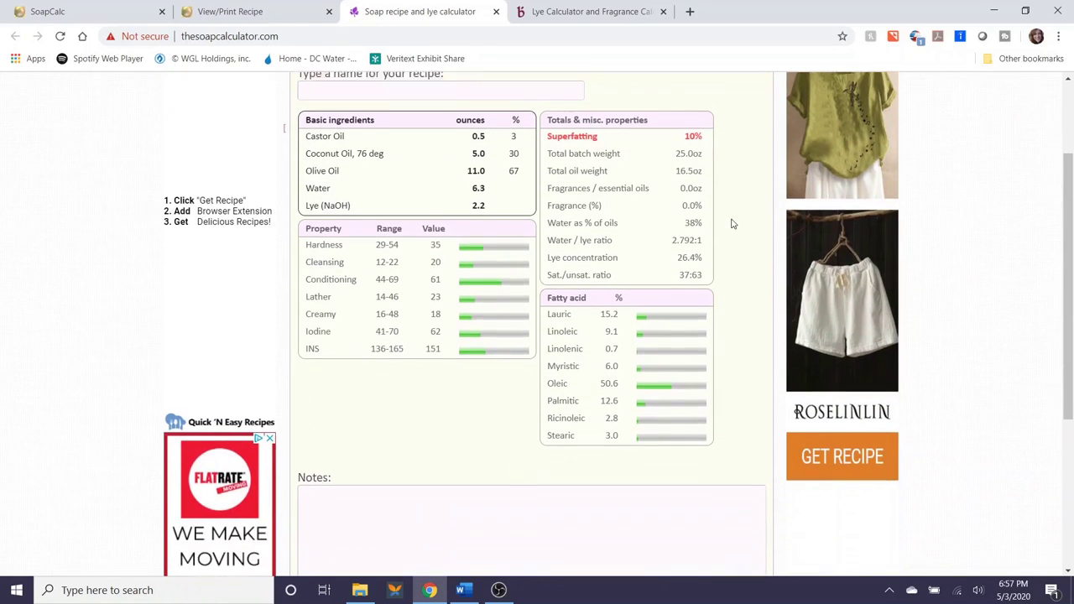
scroll(731, 224, up, 1)
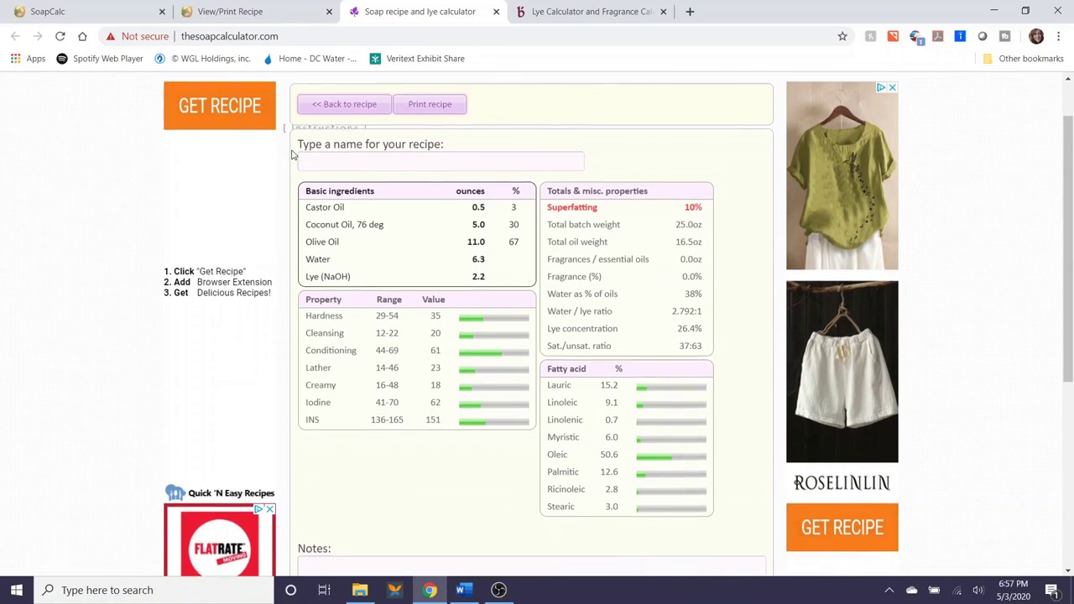
scroll(324, 165, up, 1)
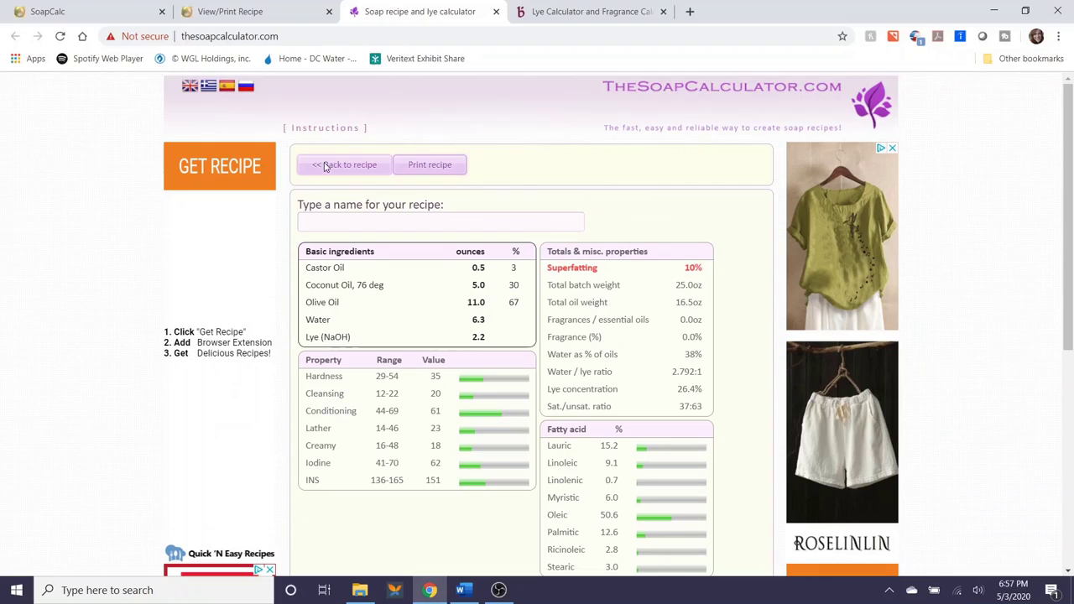
Switch to Bramble Berry's calculators page, choose the Lye Calculator and look over its introduction and first section.
click(559, 8)
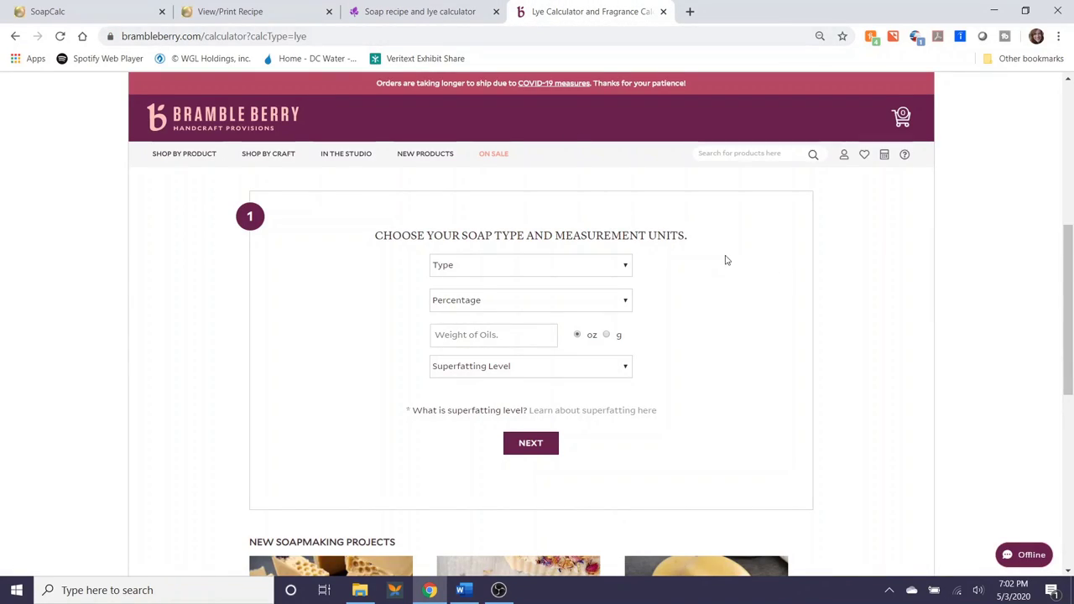
scroll(741, 268, up, 1)
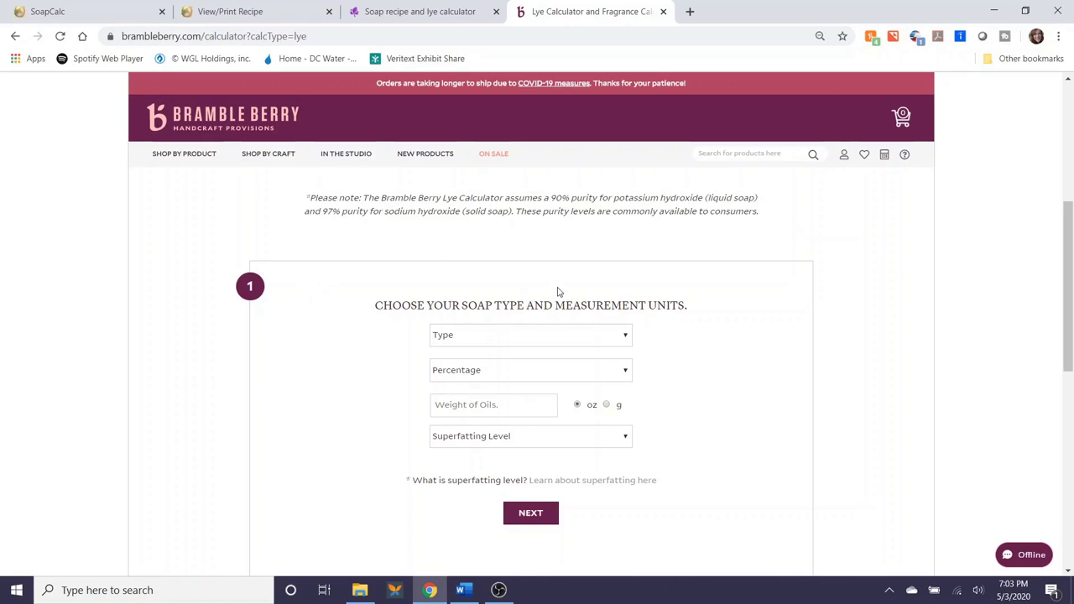
scroll(721, 362, down, 1)
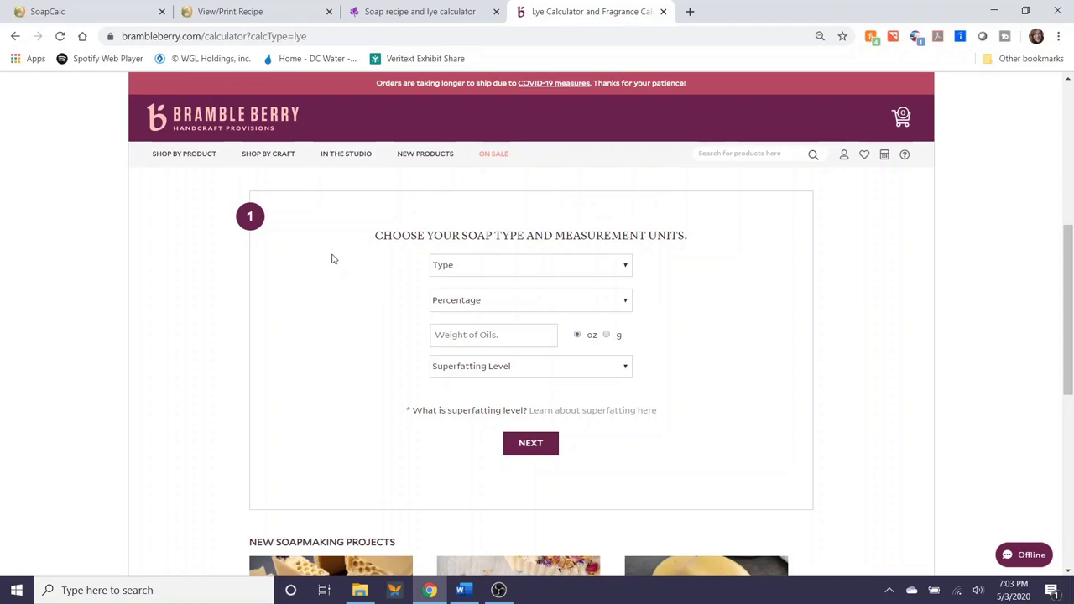
scroll(420, 256, up, 5)
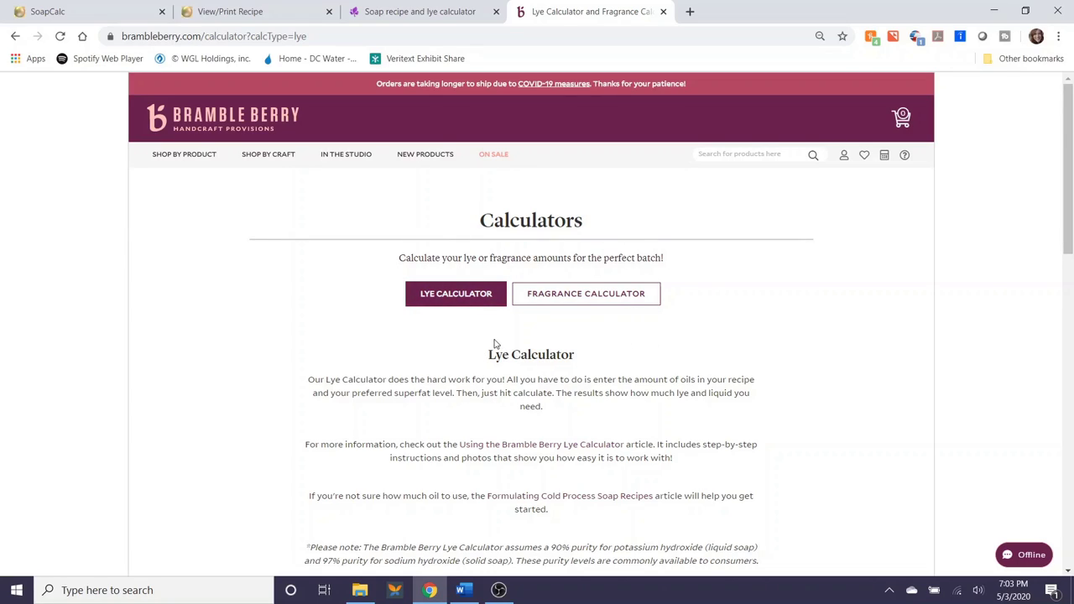
click(439, 306)
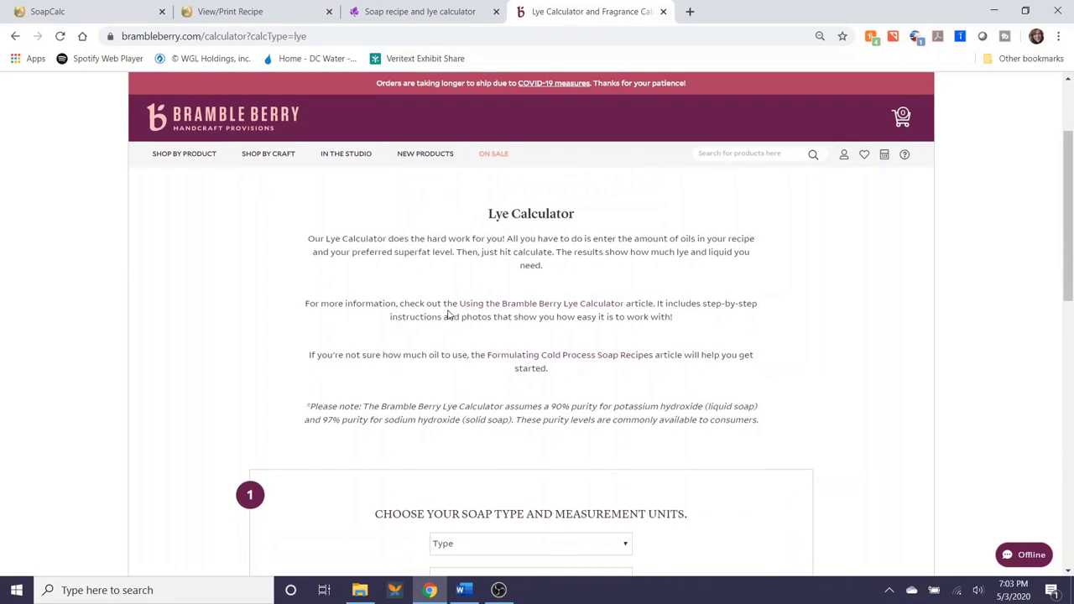
scroll(372, 312, down, 4)
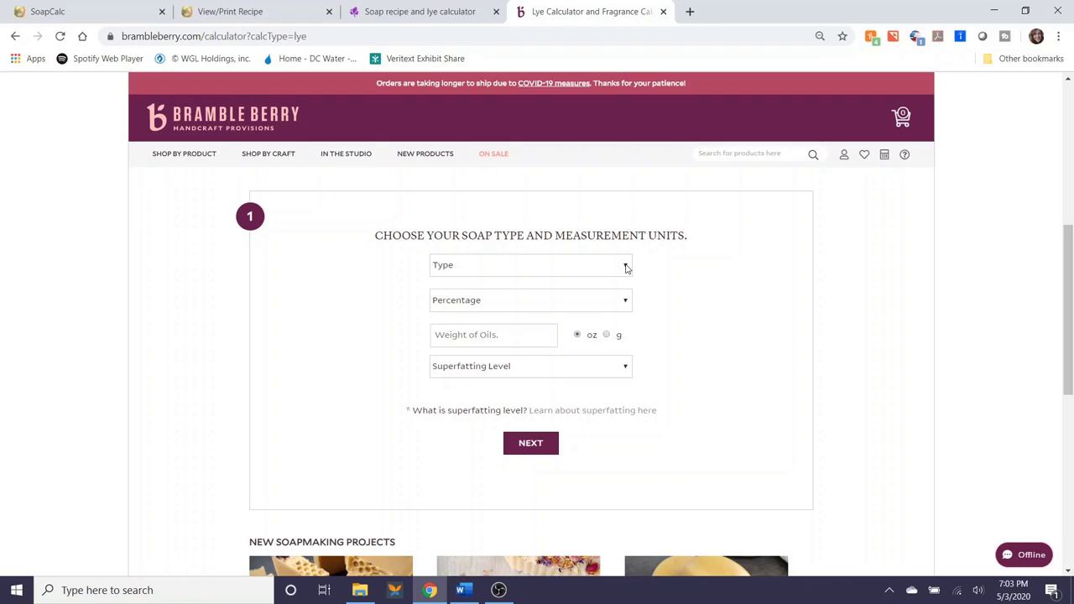
Set the soap type to Solid, the units to Ounces and the superfatting level to 10%, and continue to the ingredients.
click(625, 268)
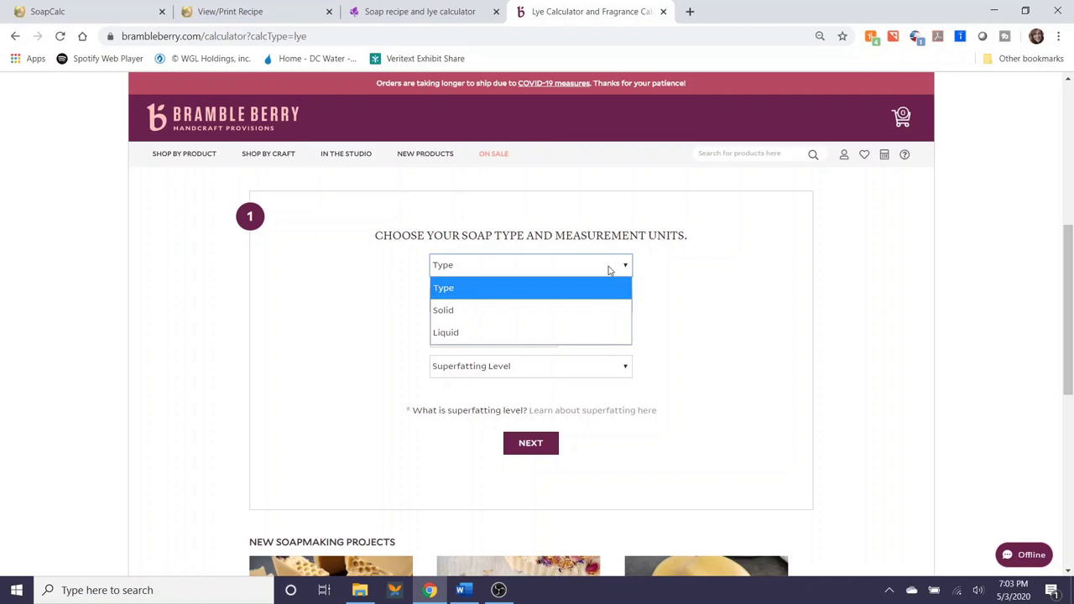
click(537, 317)
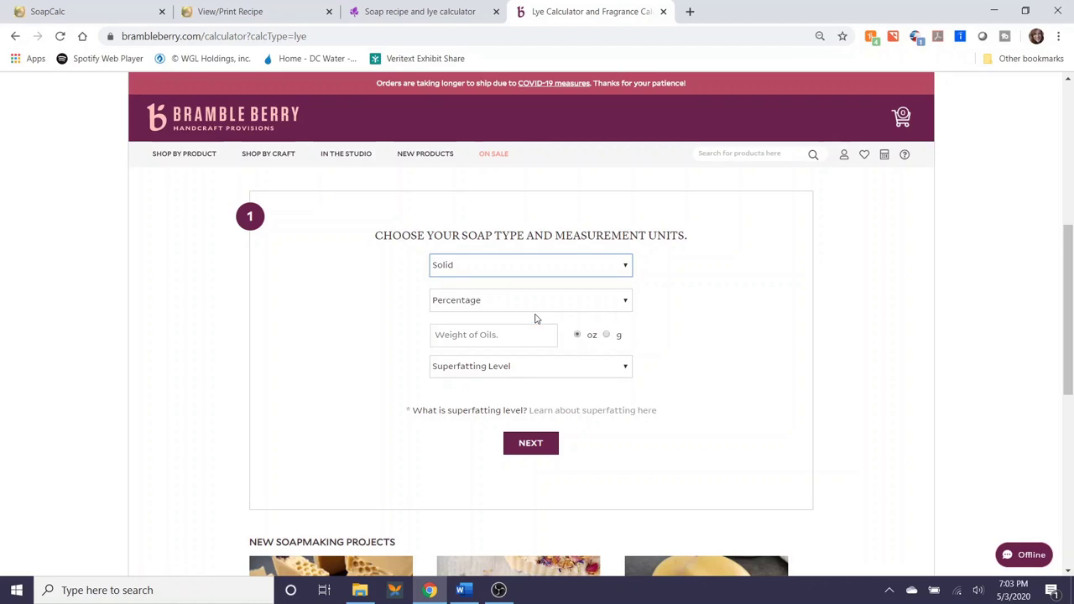
click(486, 308)
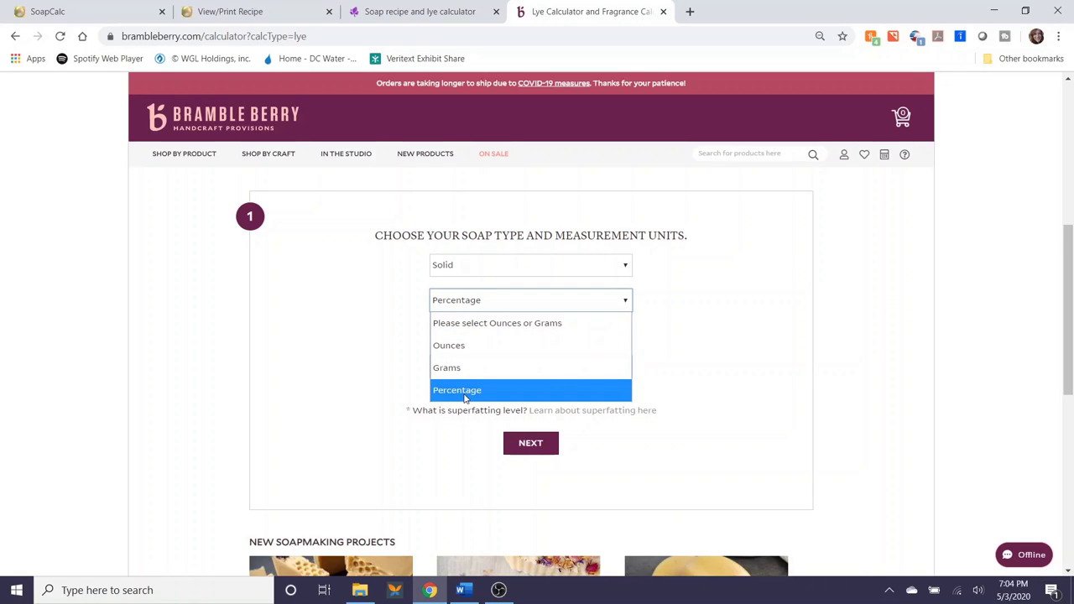
click(460, 348)
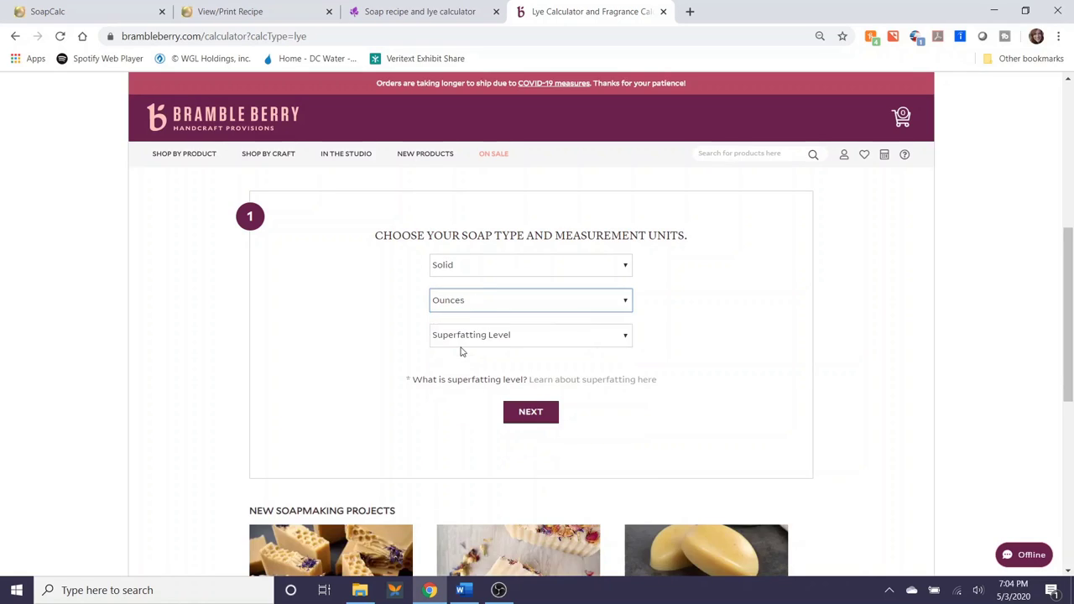
click(510, 335)
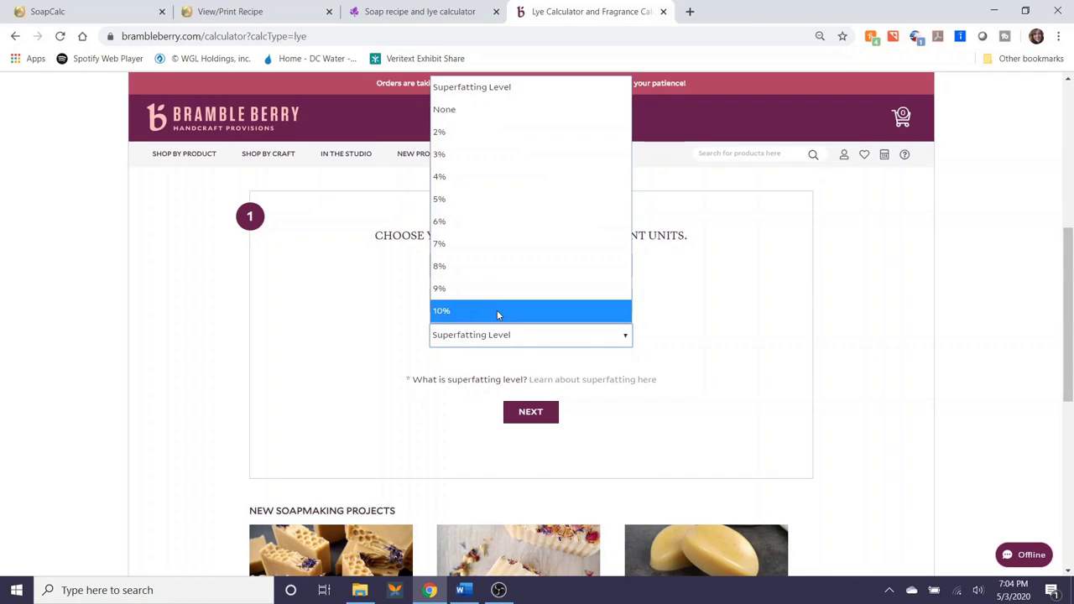
click(496, 312)
click(500, 343)
click(476, 315)
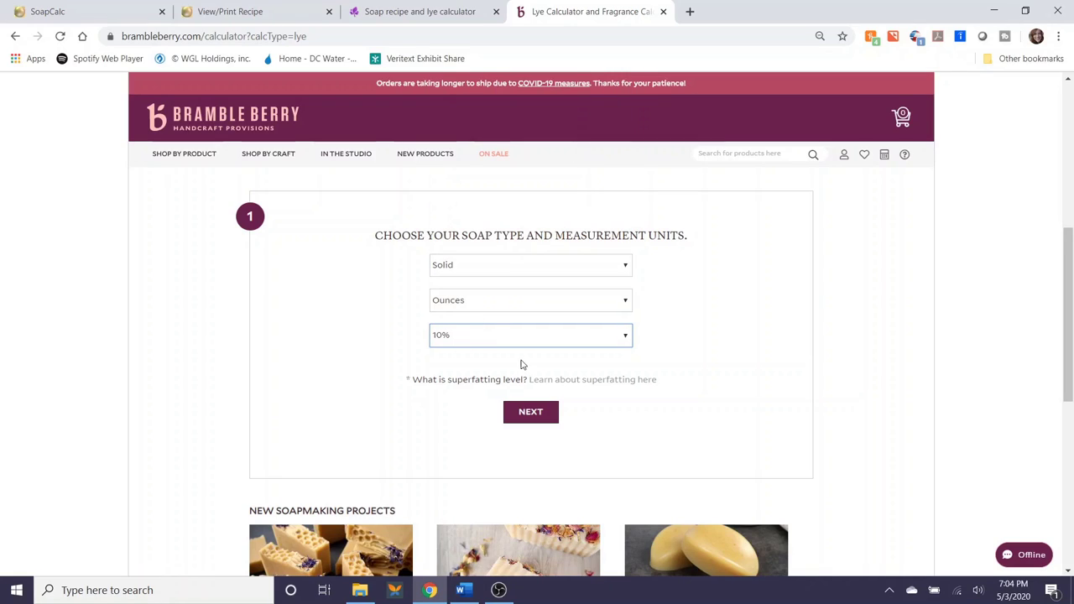
click(530, 413)
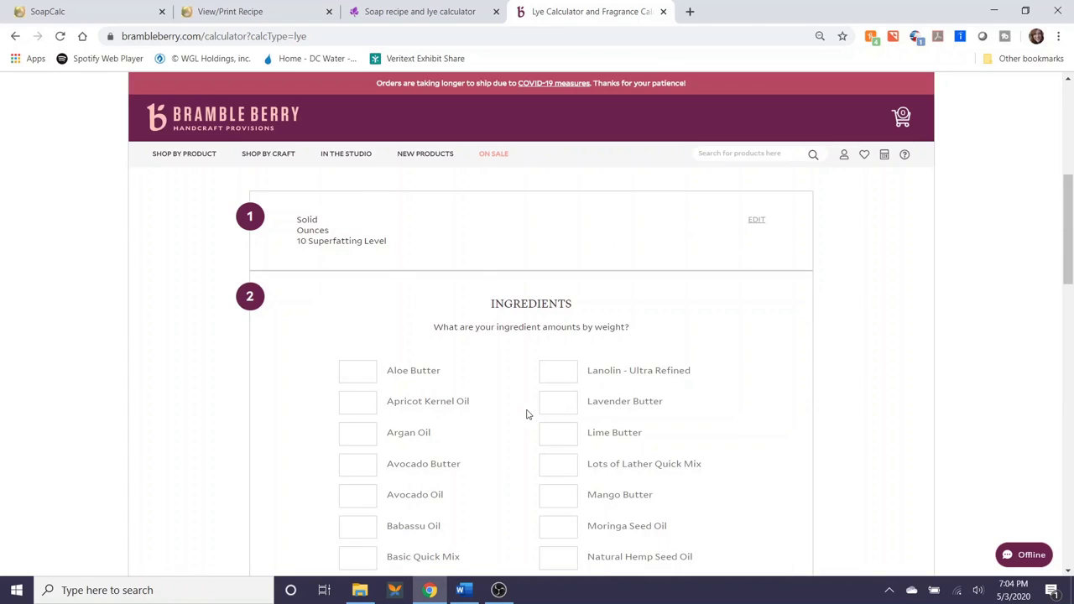
Enter ingredient weights of 0.5 oz Castor Oil, 5 oz Coconut Oil and 11 oz Olive Oil - Pure.
scroll(584, 246, down, 1)
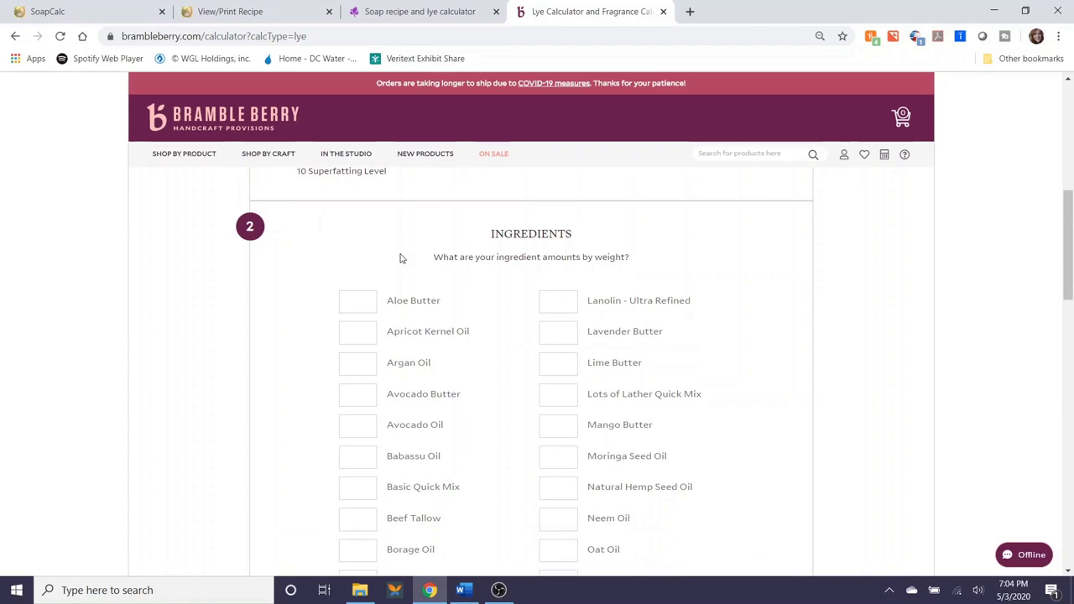
scroll(507, 287, down, 1)
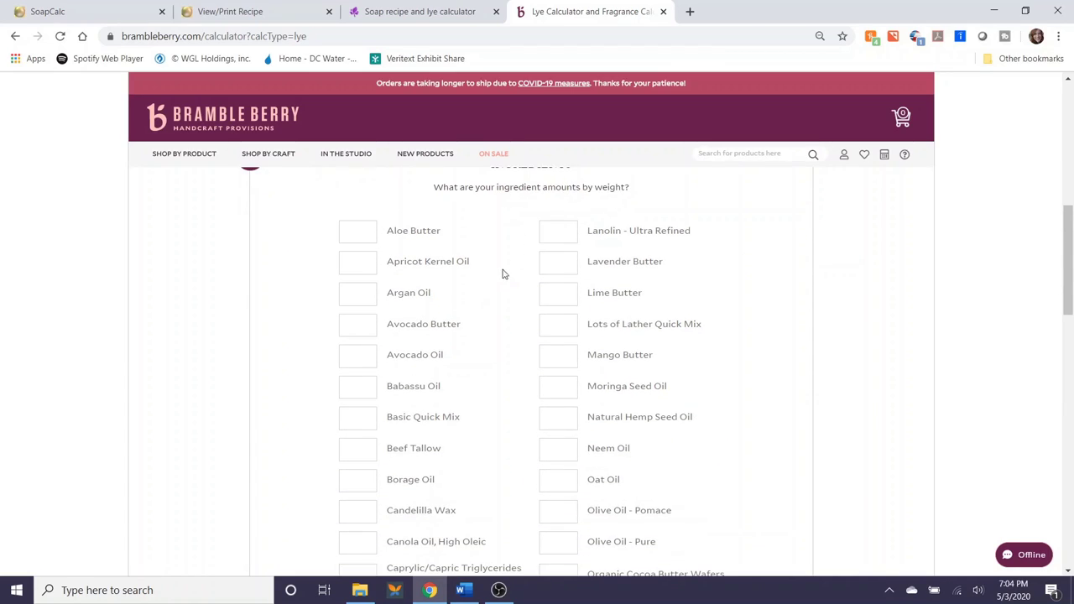
scroll(498, 302, down, 3)
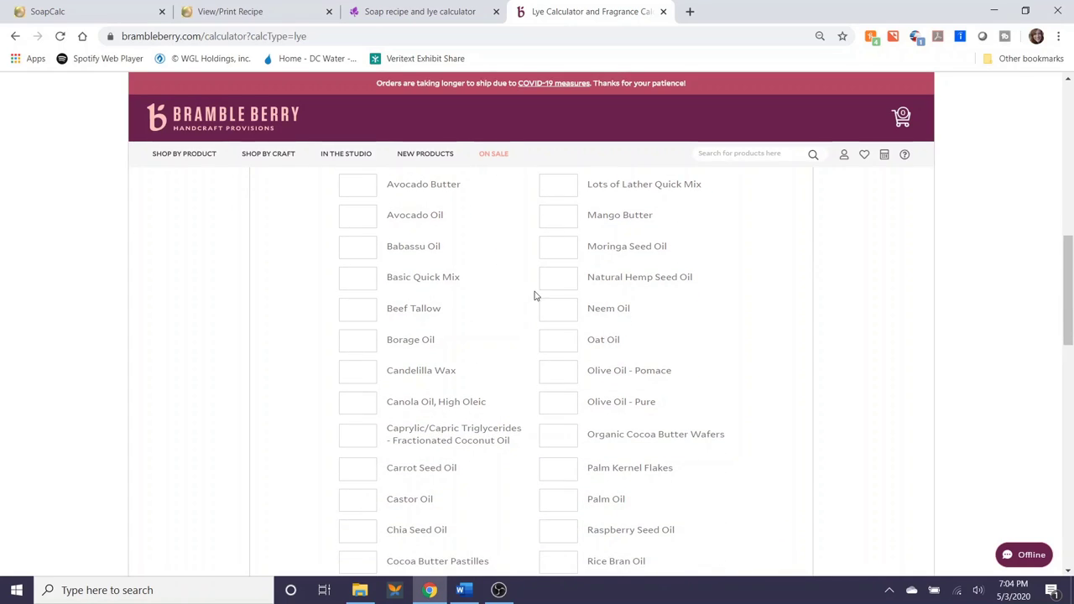
click(368, 429)
text(0.5)
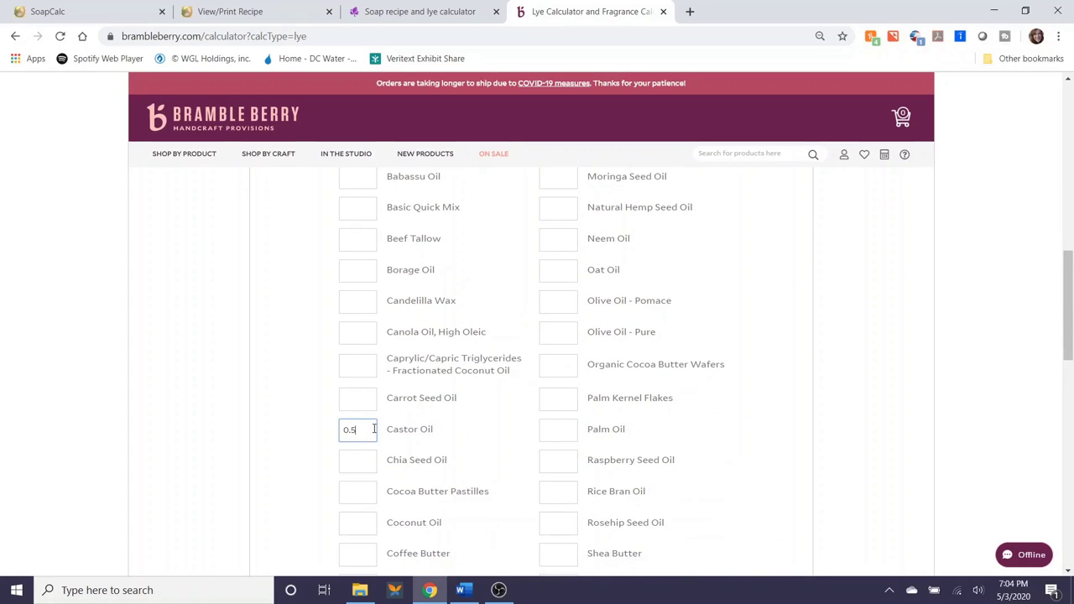
scroll(374, 428, down, 1)
click(362, 453)
text(5)
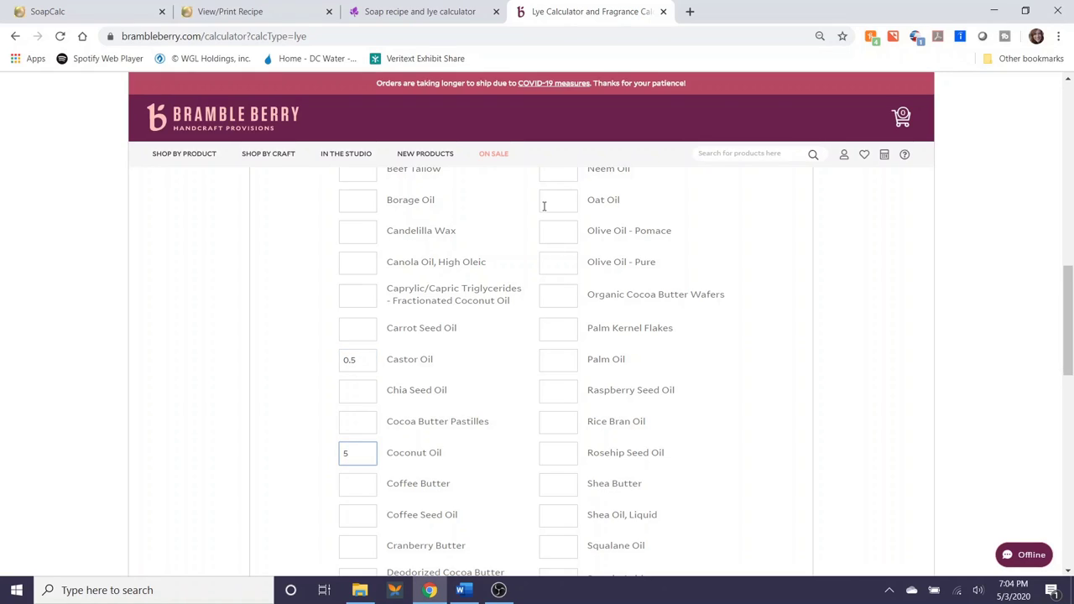
click(550, 261)
text(11)
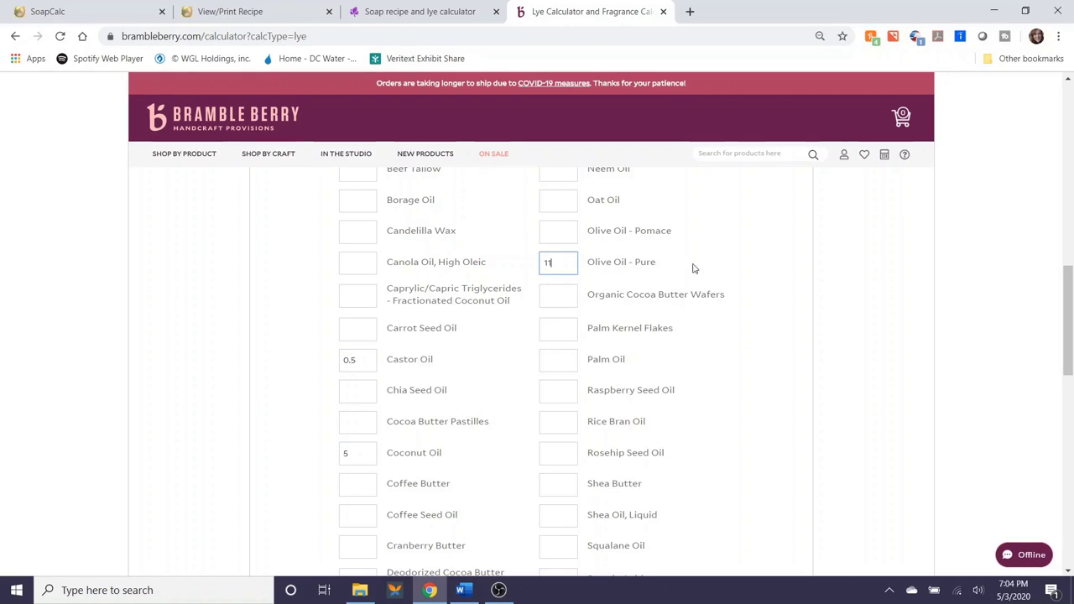
Check that the ingredient amounts are entered by weight, and calculate the recipe to show the lye and liquid results.
scroll(674, 280, up, 5)
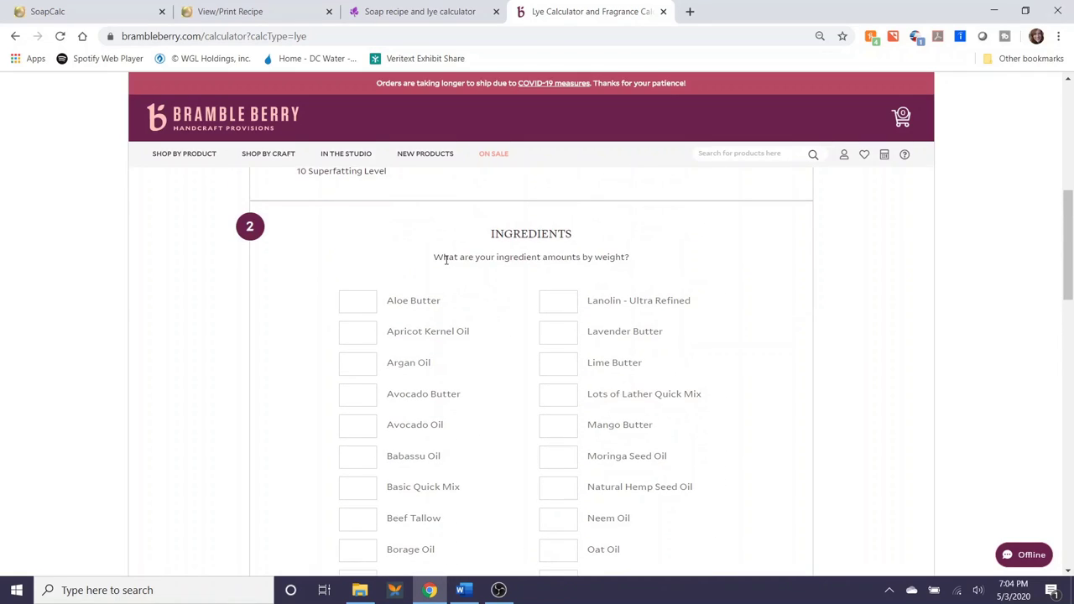
drag(434, 258, 635, 261)
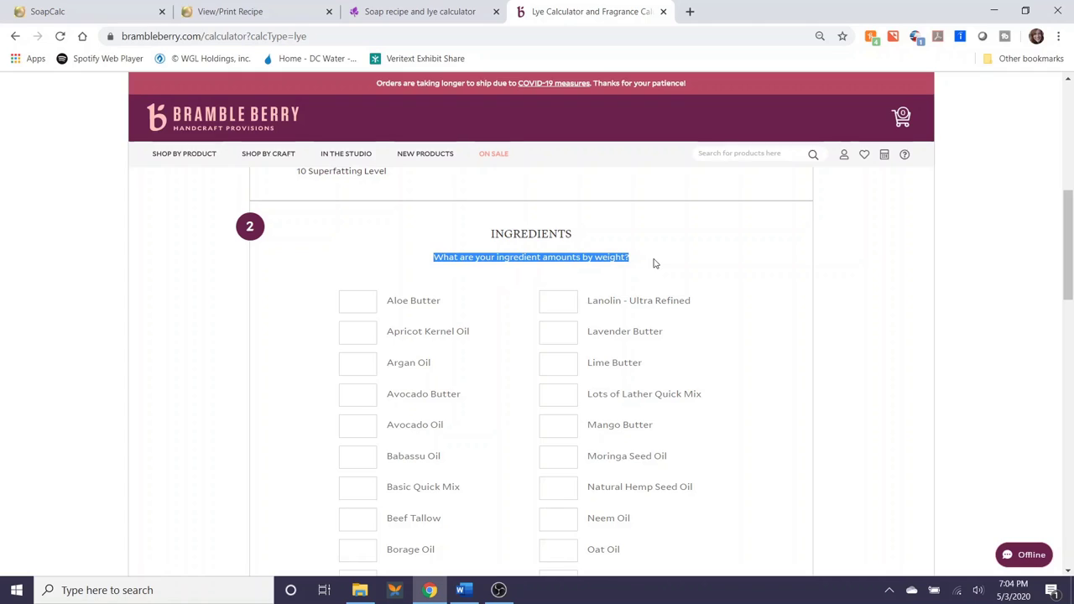
scroll(679, 280, down, 3)
scroll(680, 280, down, 1)
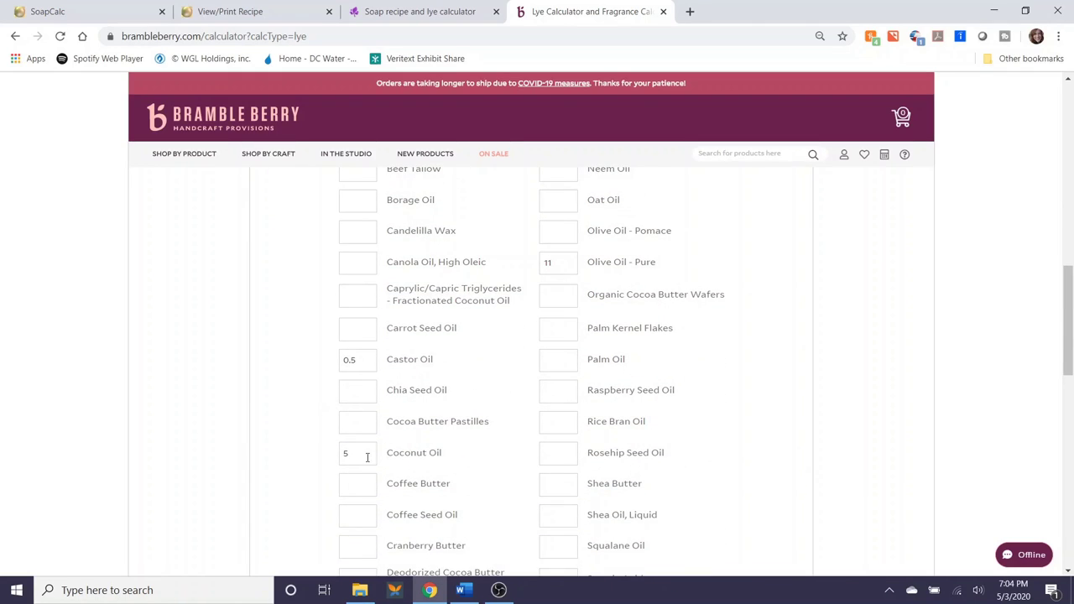
scroll(630, 288, down, 3)
scroll(630, 288, down, 2)
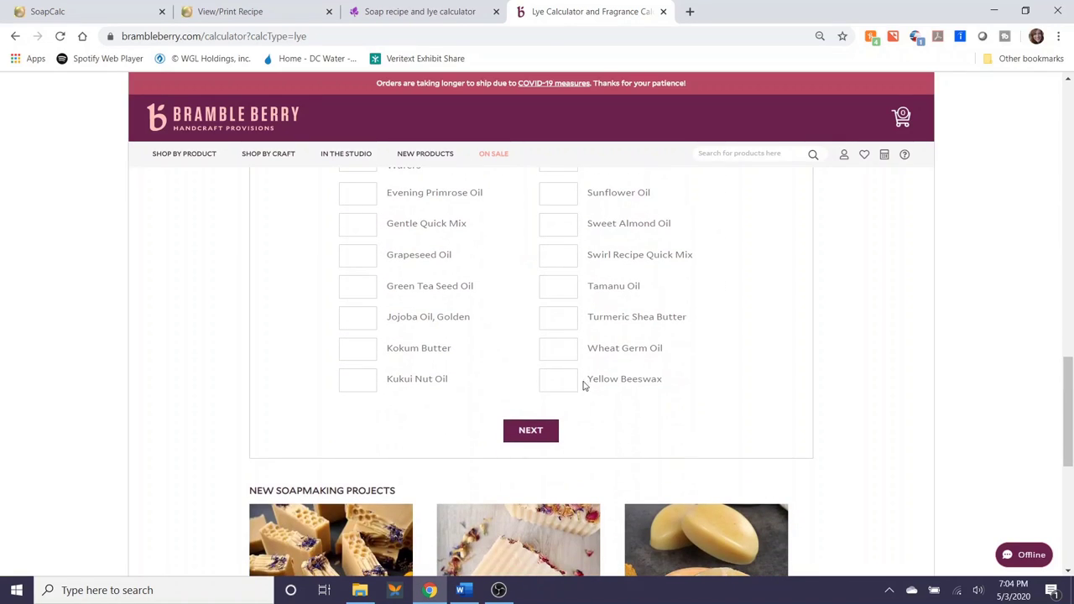
click(530, 430)
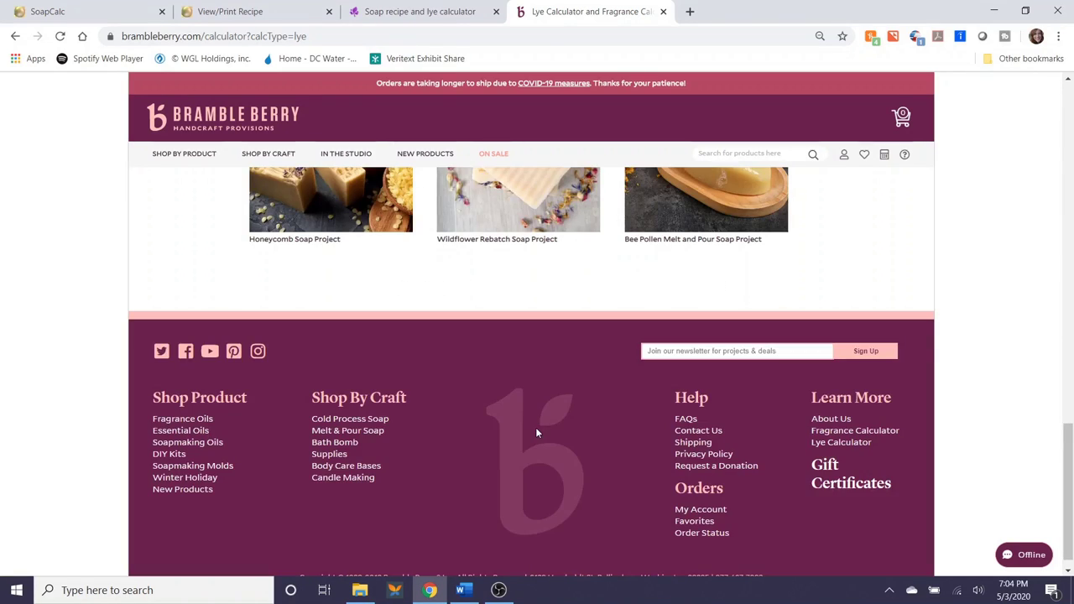
scroll(539, 413, up, 3)
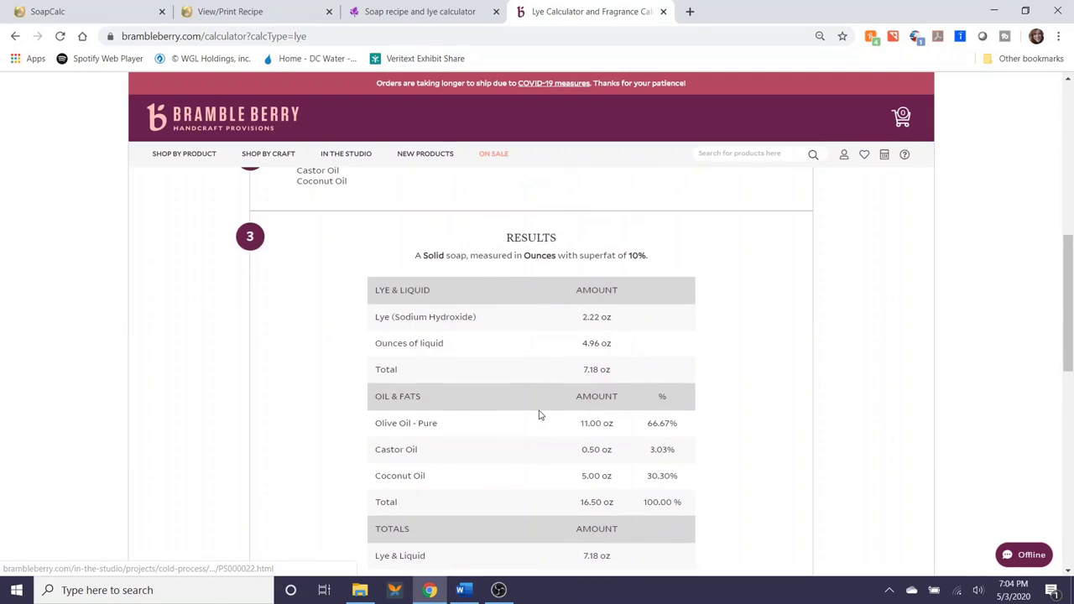
Review the recipe summary and results table, highlighting the sodium hydroxide and liquid amounts.
scroll(535, 408, down, 2)
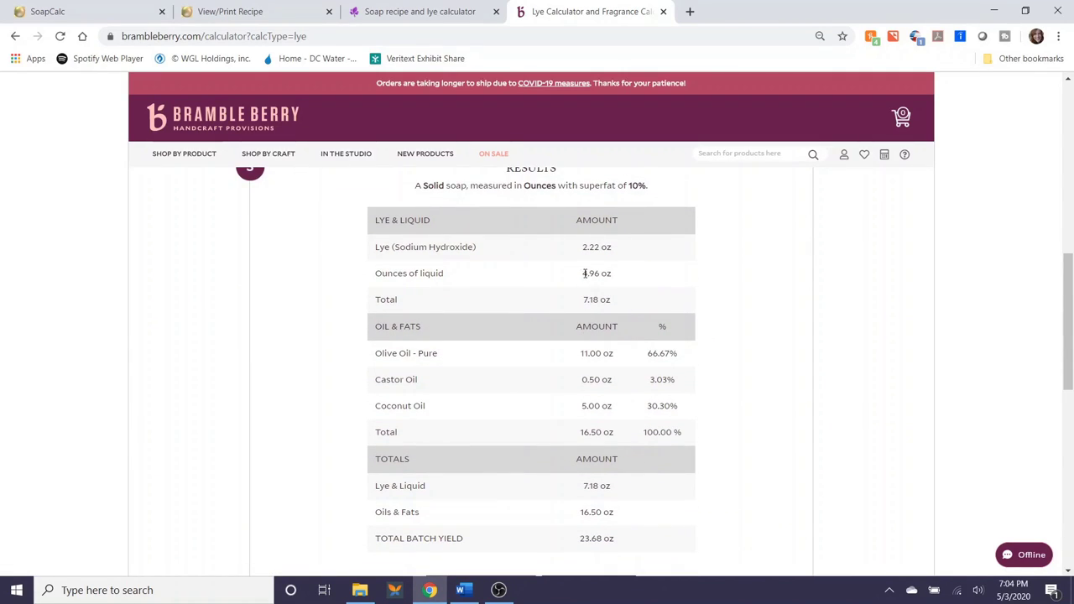
scroll(497, 287, up, 3)
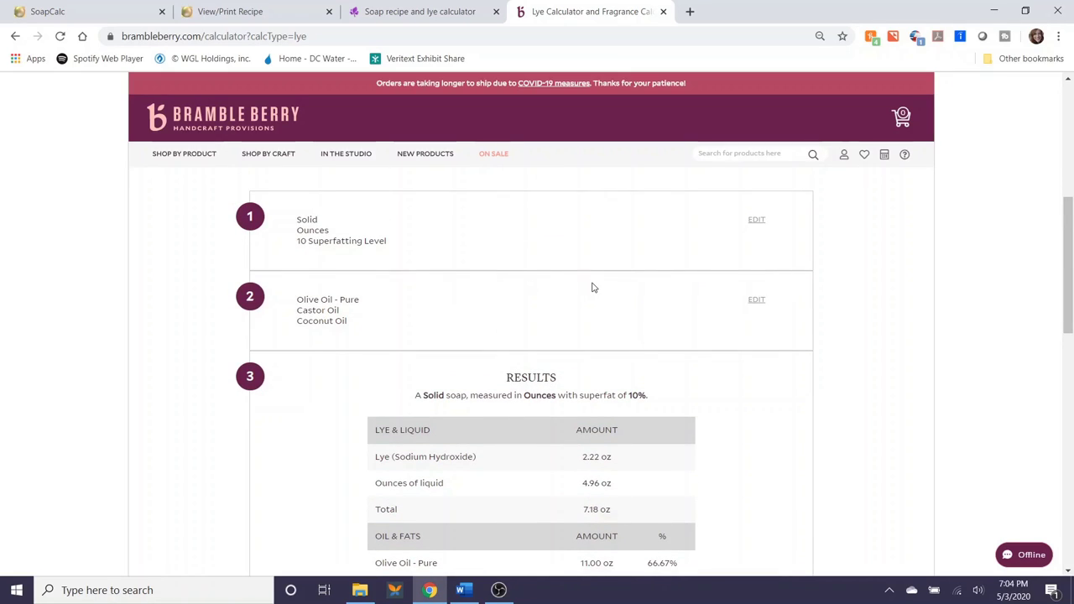
scroll(593, 287, down, 3)
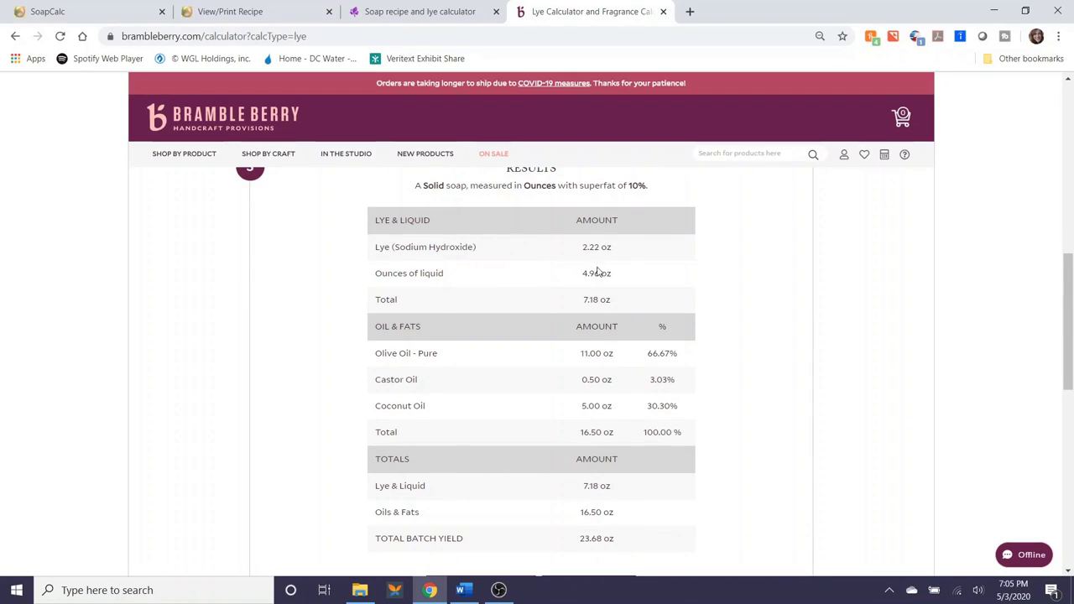
drag(376, 246, 612, 249)
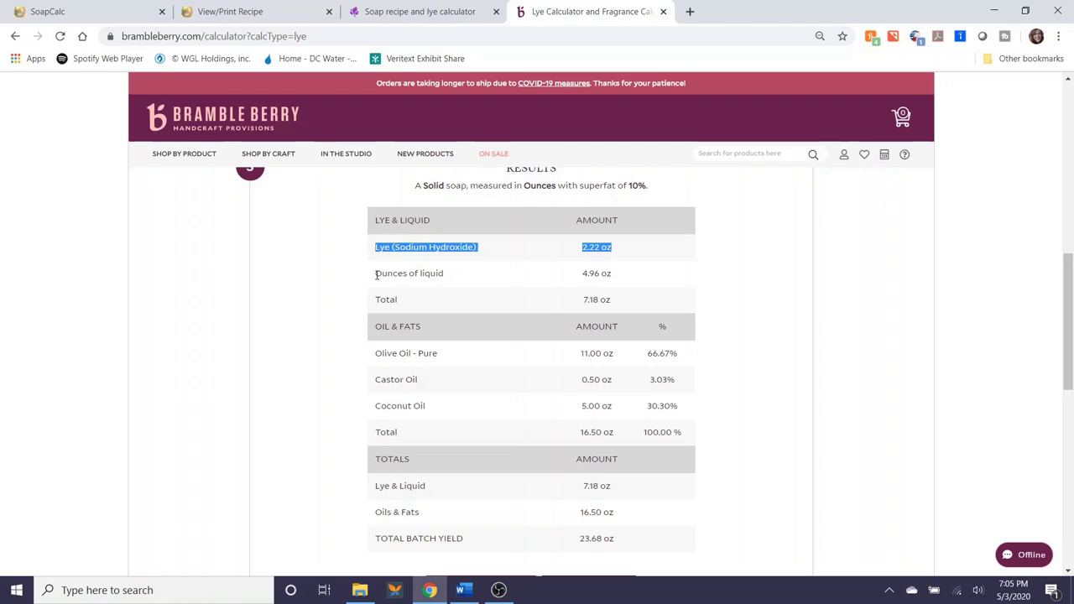
drag(375, 275, 611, 276)
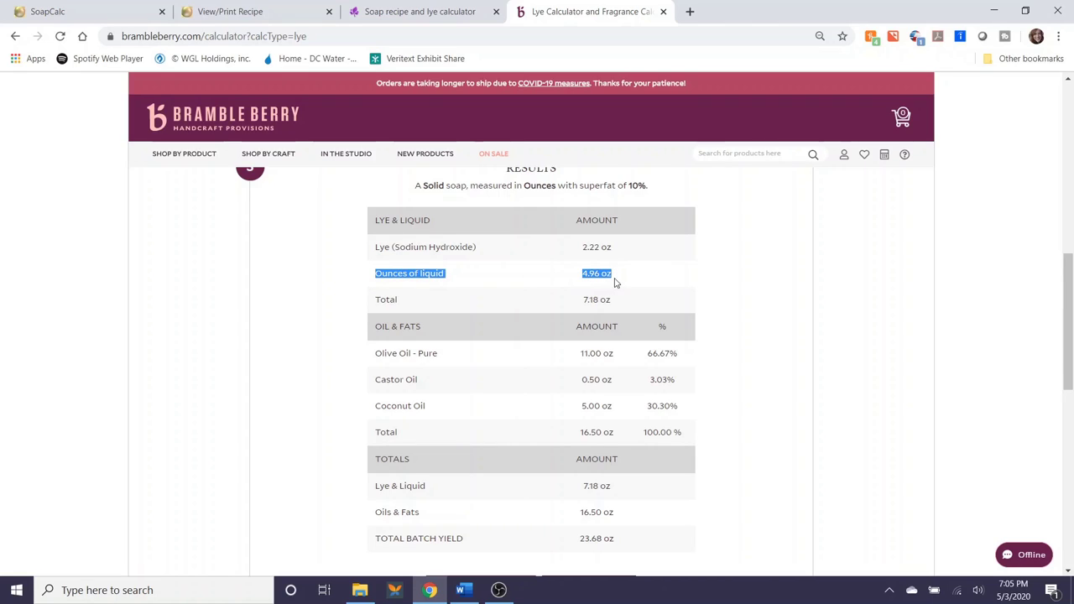
Compare the liquid amount with the water amount in TheSoapCalculator.com's recipe, and return to Bramble Berry's results.
click(411, 12)
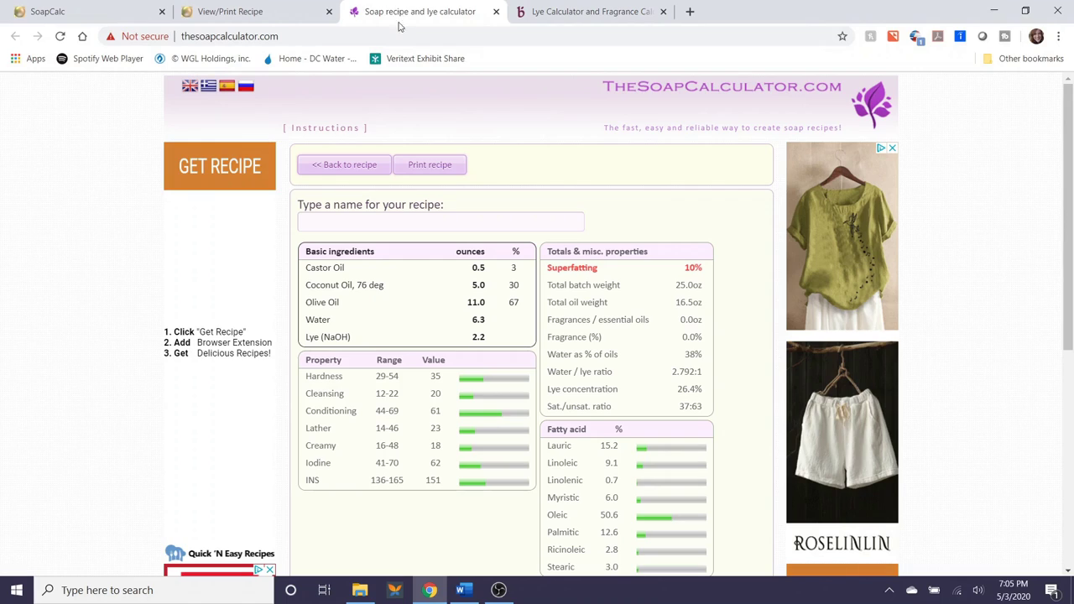
double_click(475, 320)
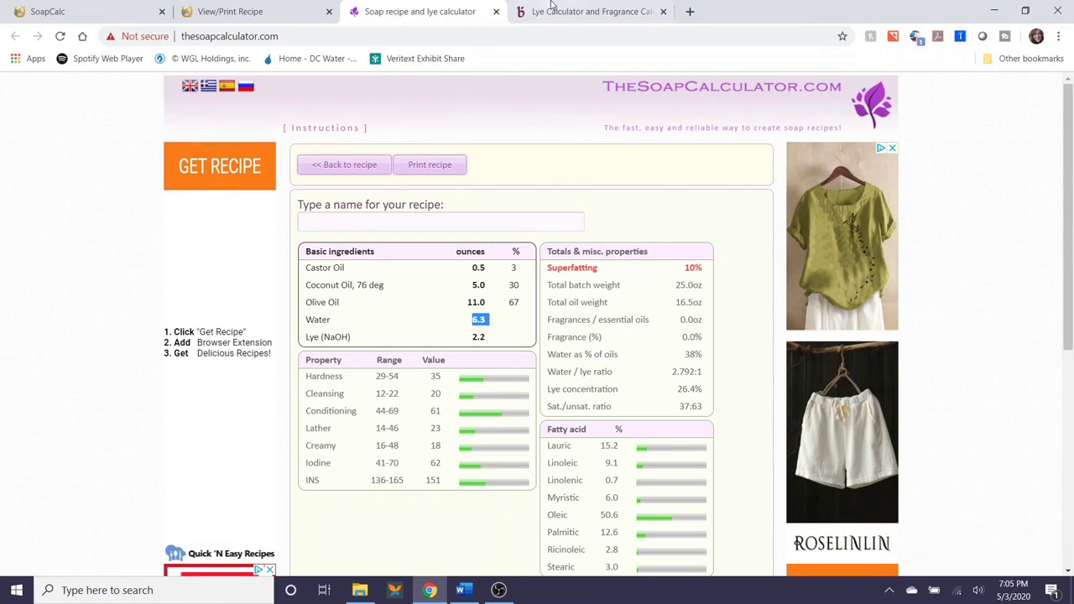
click(578, 11)
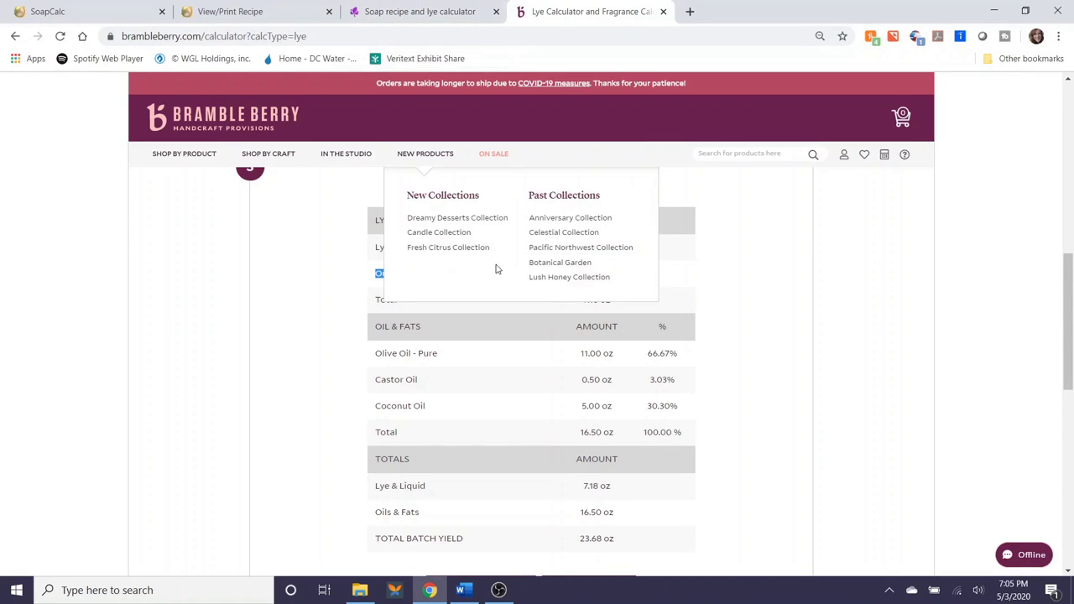
click(528, 279)
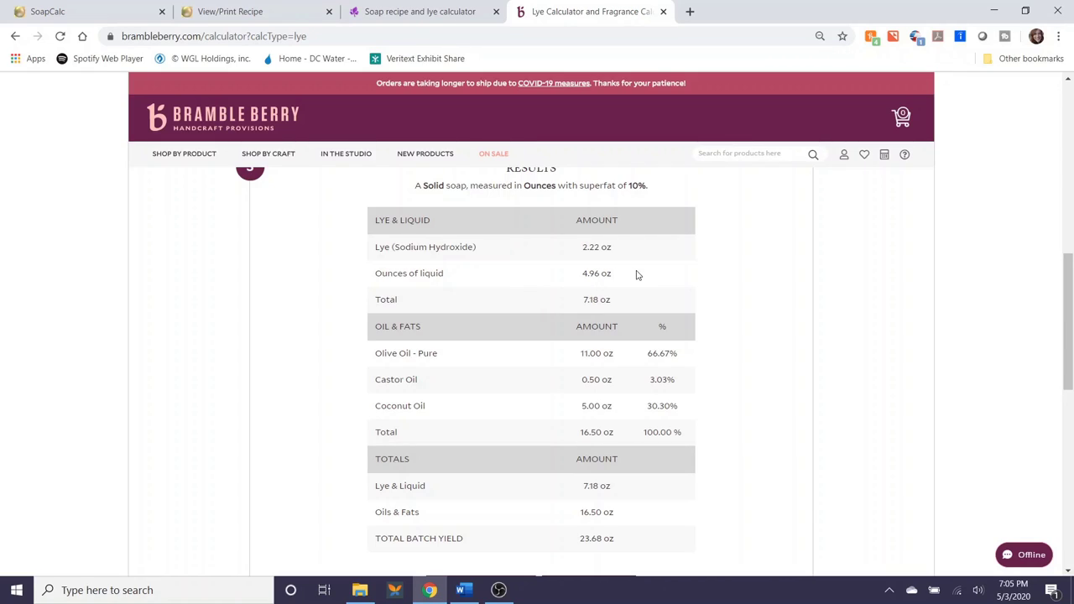
scroll(635, 275, down, 1)
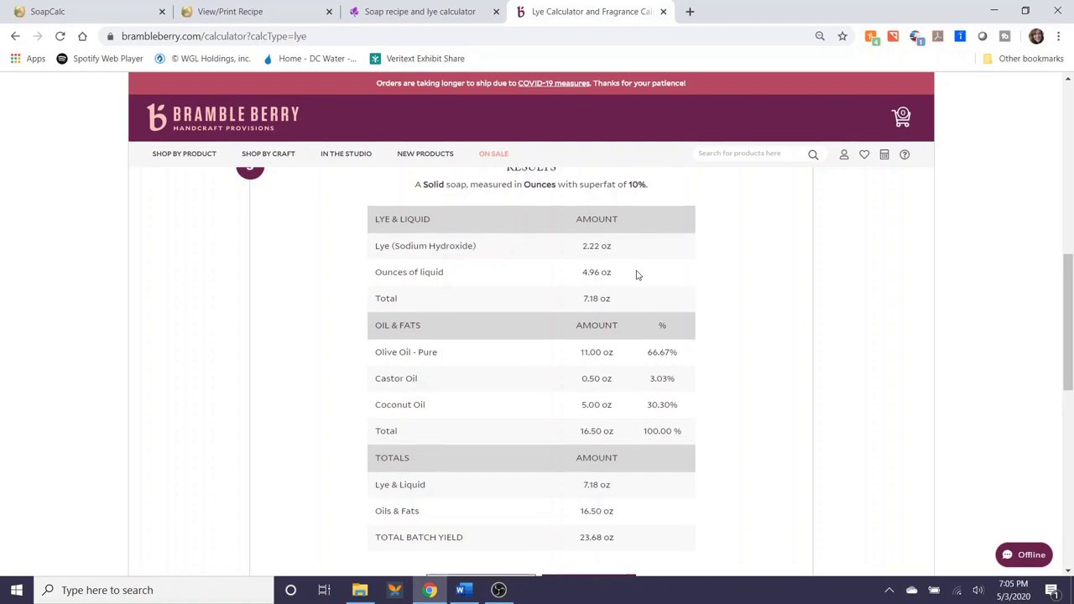
scroll(690, 422, up, 1)
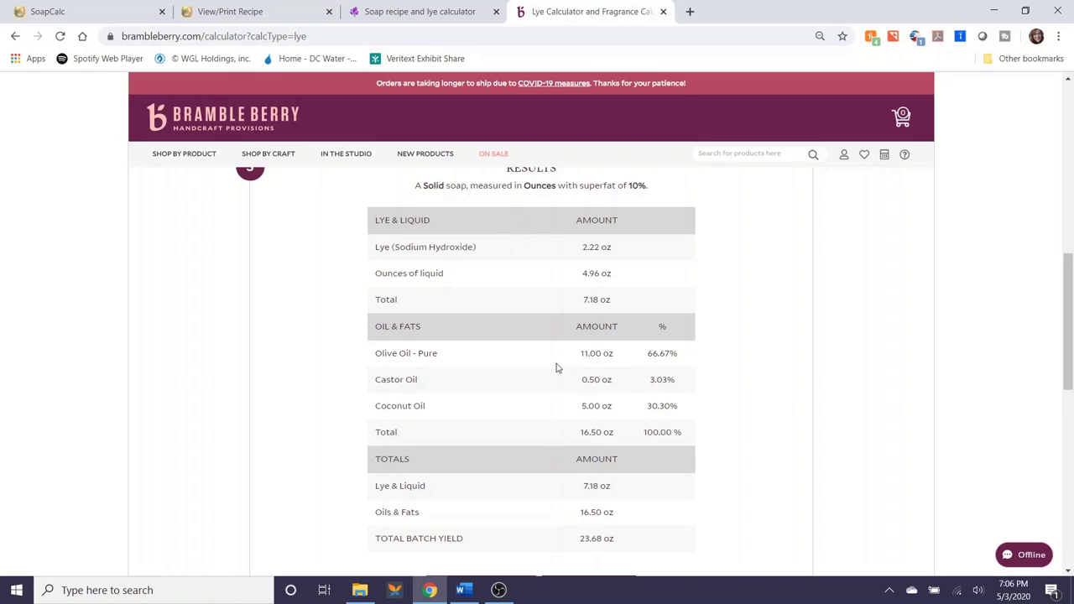
Switch the calculated recipe amounts to grams and back to ounces.
scroll(525, 359, up, 3)
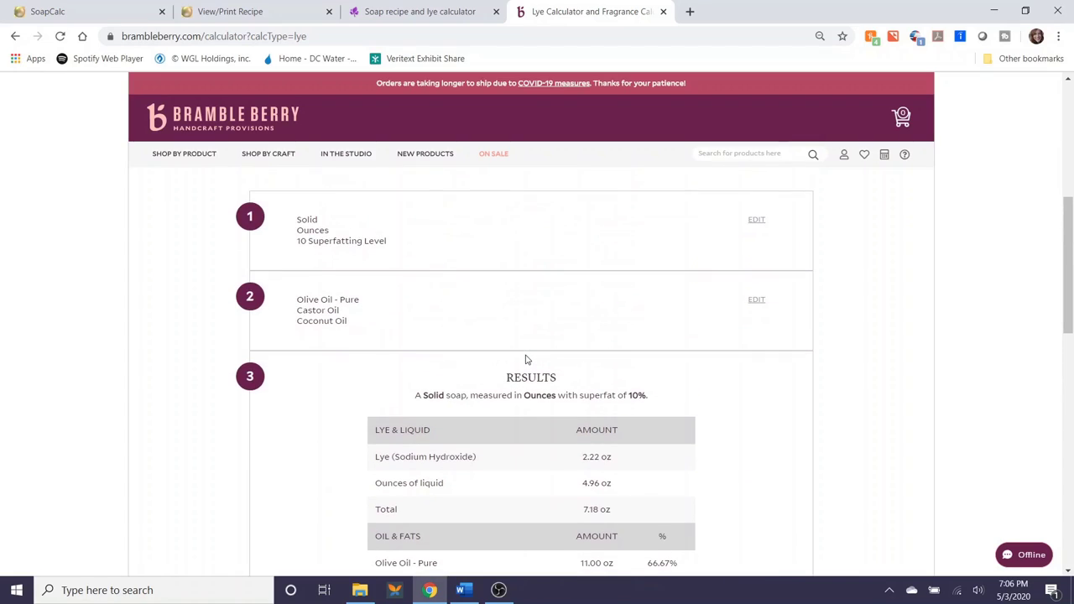
scroll(525, 359, up, 1)
scroll(525, 359, down, 5)
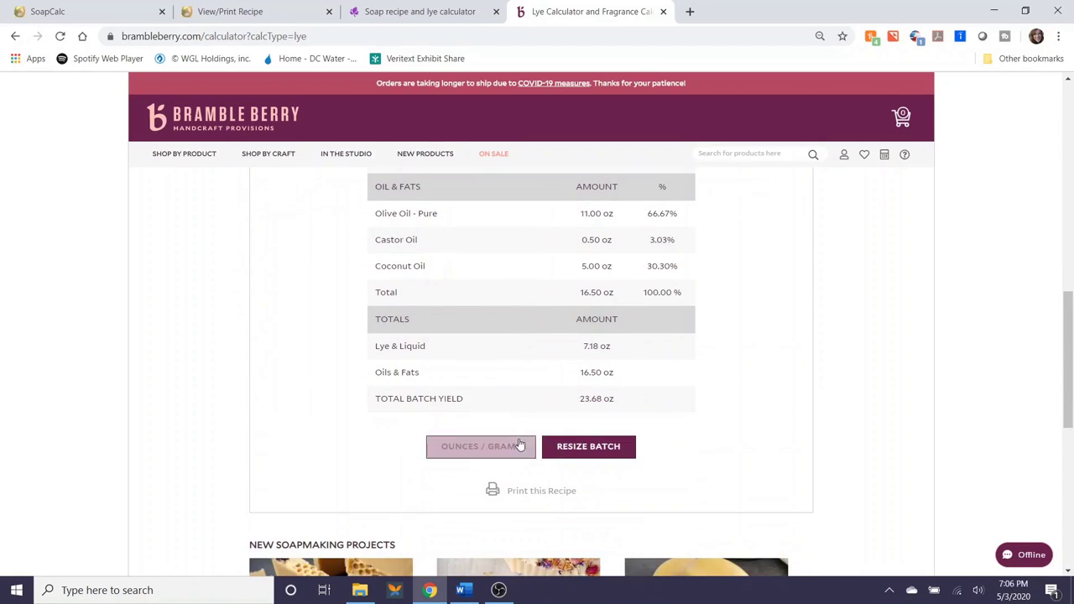
click(520, 446)
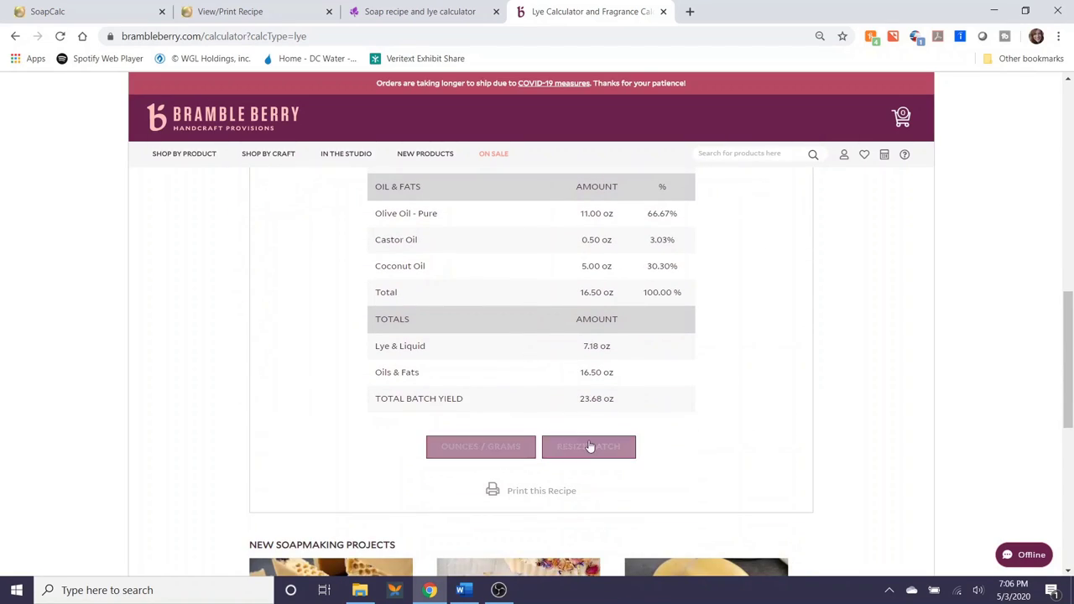
click(504, 447)
click(504, 453)
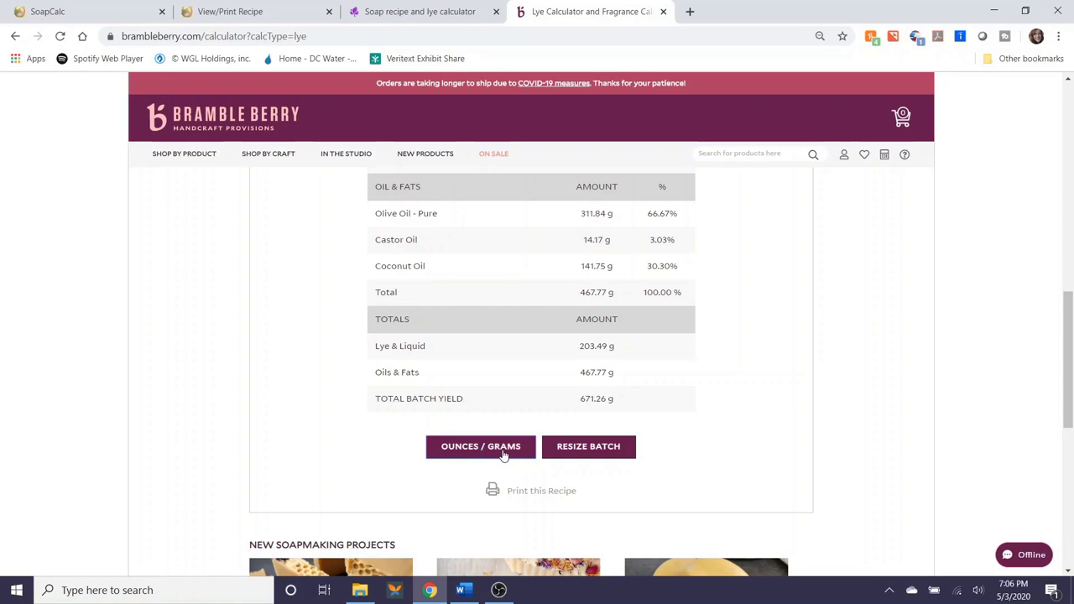
Resize the batch to an oil weight of 32 ounces.
click(584, 447)
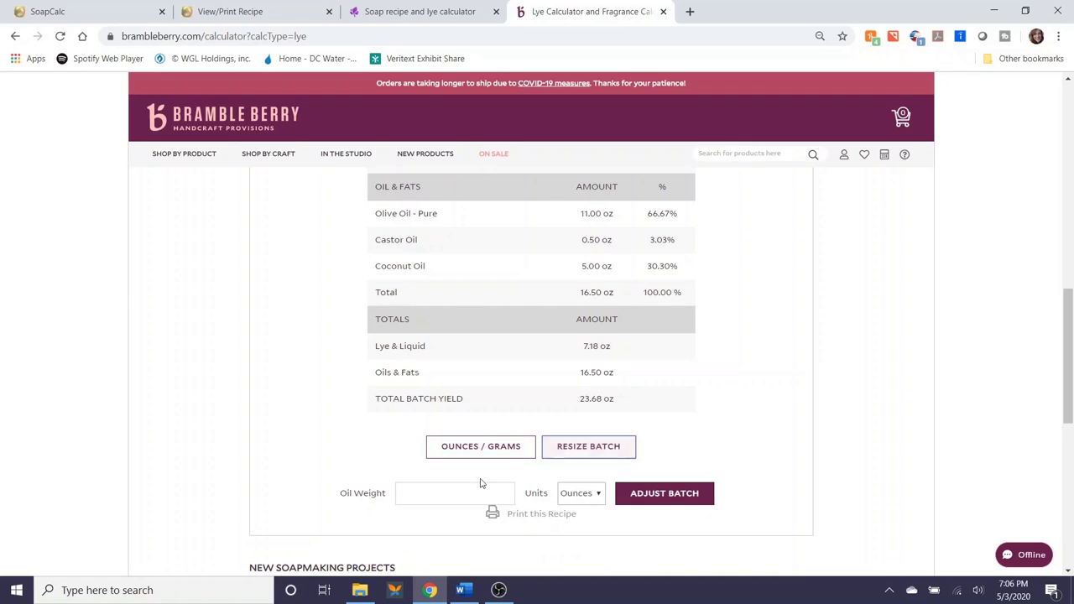
click(421, 493)
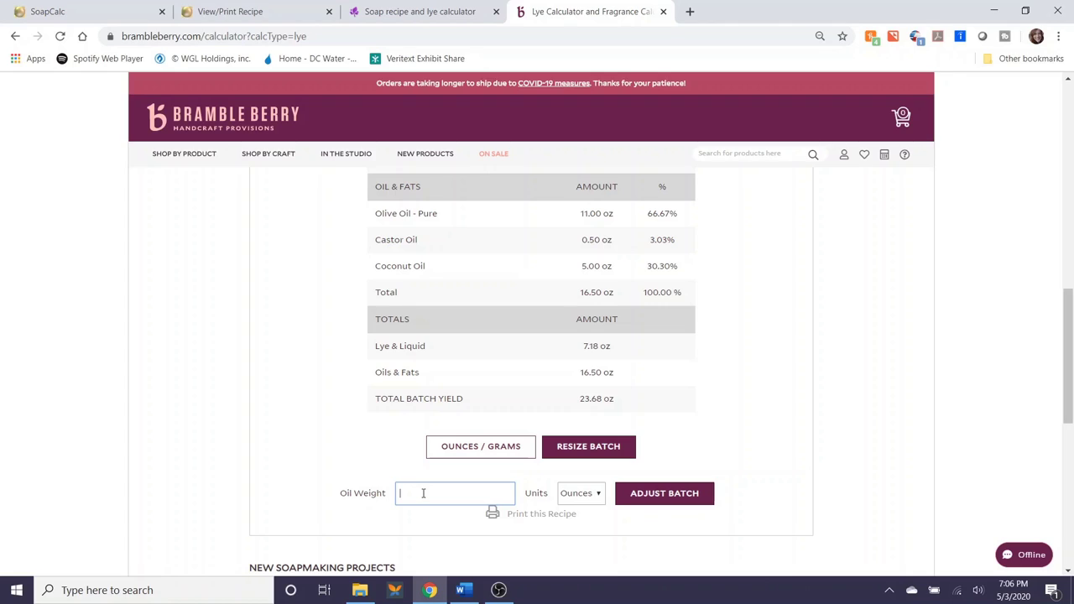
text(32)
click(662, 494)
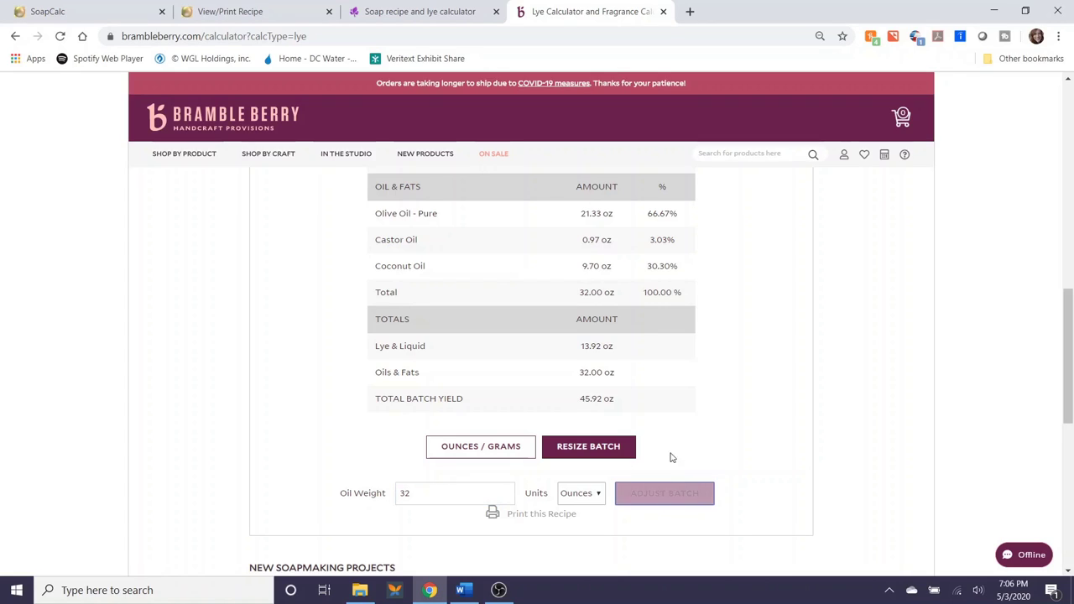
Review the resized batch's lye, liquid and oil amounts and its totals.
scroll(651, 401, up, 2)
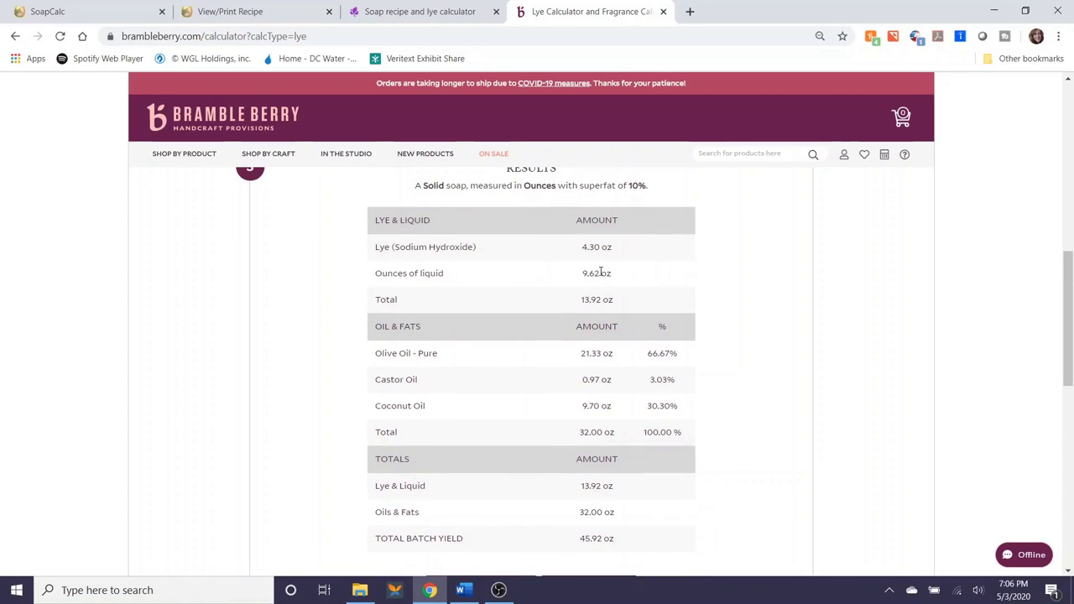
drag(583, 247, 618, 250)
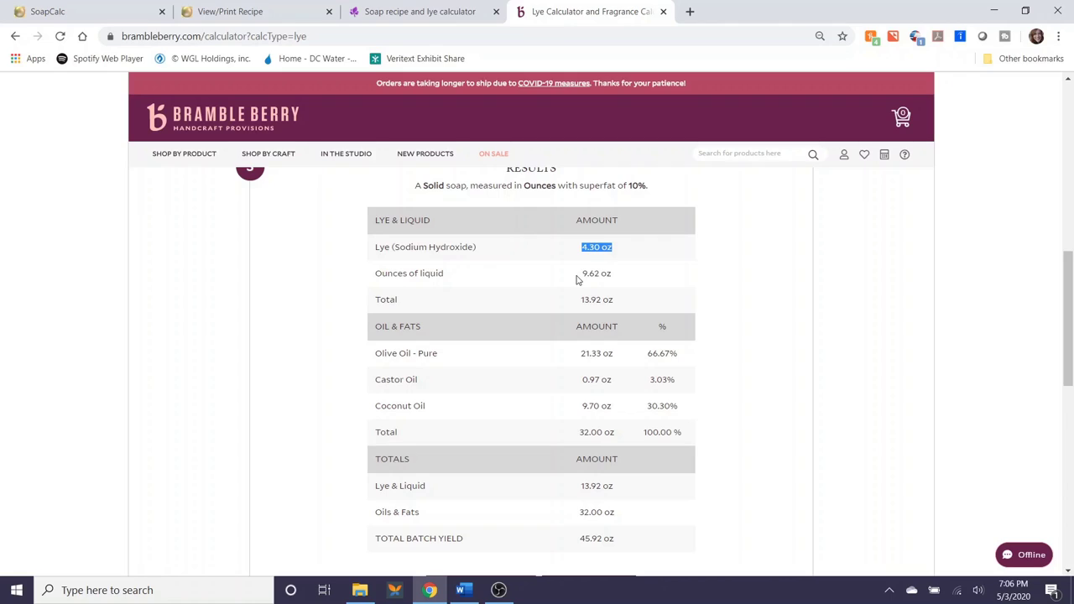
drag(579, 274, 614, 342)
scroll(566, 311, down, 1)
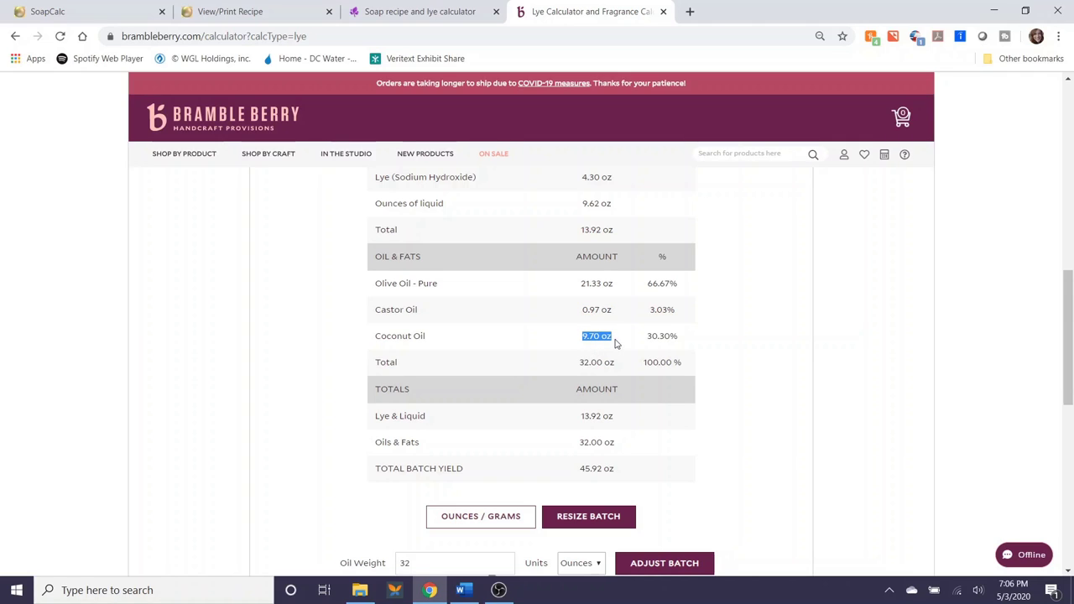
scroll(625, 349, down, 2)
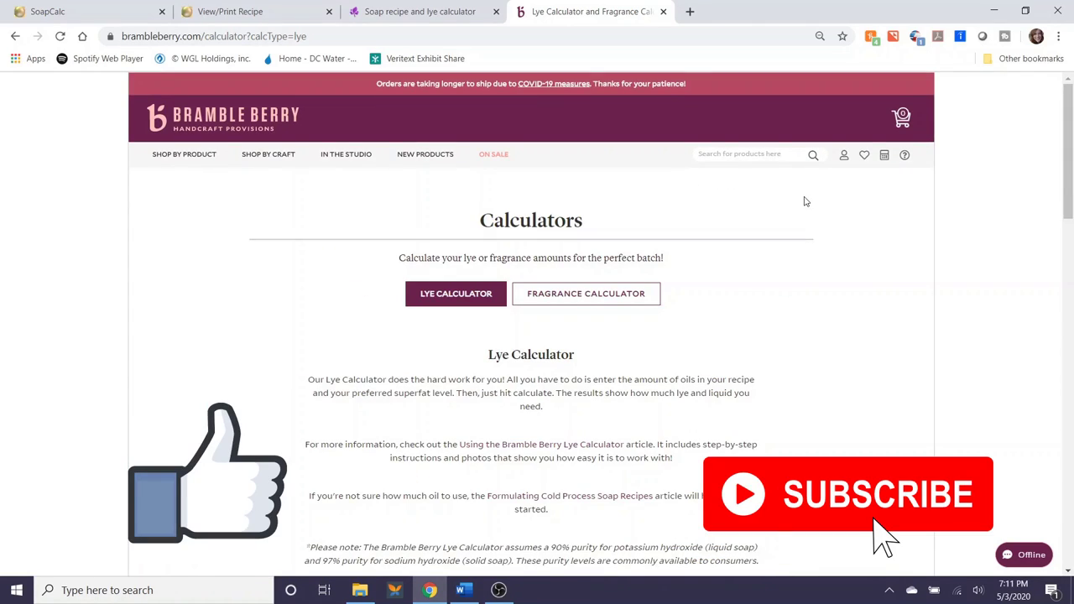